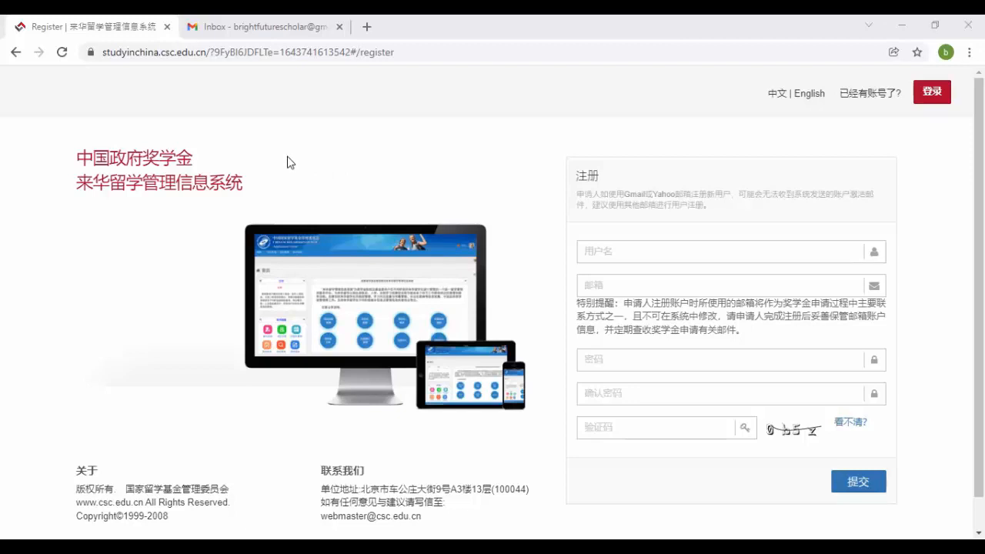
- Translate the CSC registration page into English and scroll through the empty sign-up form
right_click(288, 157)
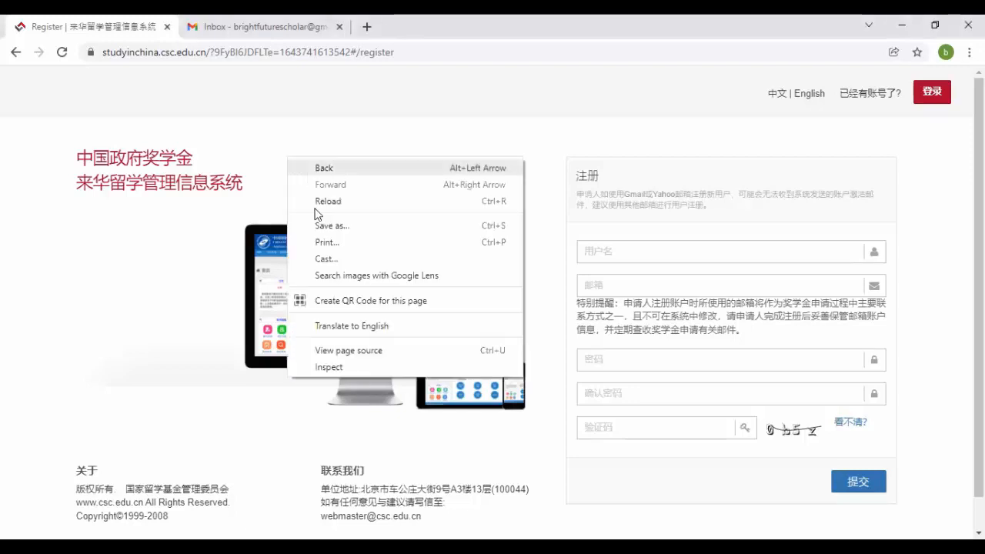
click(359, 326)
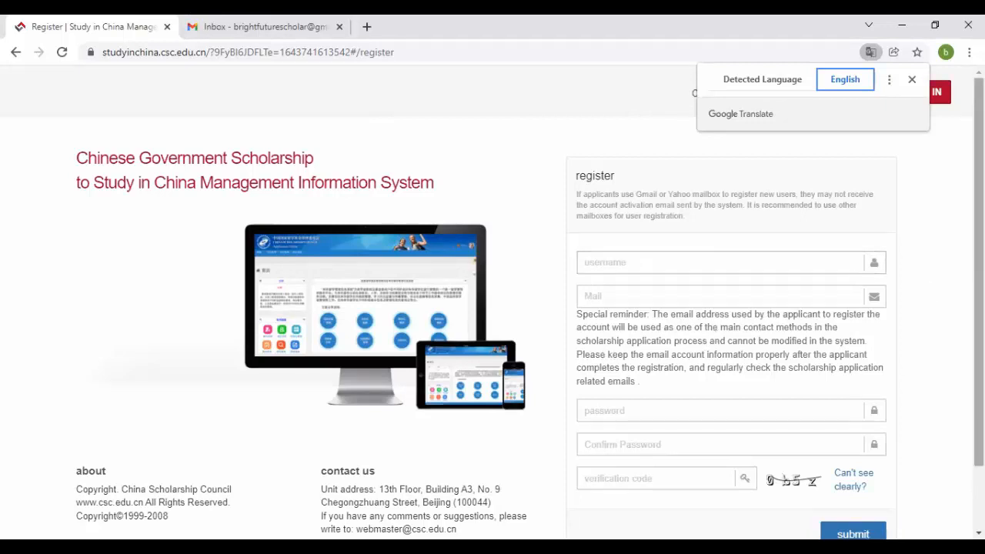
mouse_move(979, 292)
mouse_down()
mouse_move(978, 356)
mouse_move(978, 293)
mouse_up()
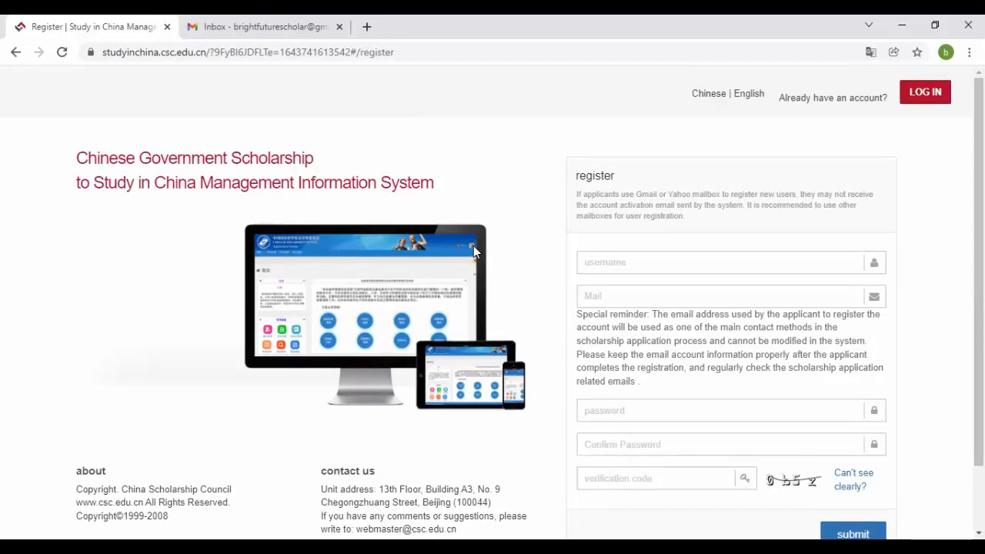
mouse_move(978, 240)
mouse_down()
mouse_move(978, 304)
mouse_move(978, 240)
mouse_up()
mouse_move(979, 211)
mouse_down()
mouse_move(979, 277)
mouse_move(978, 211)
mouse_up()
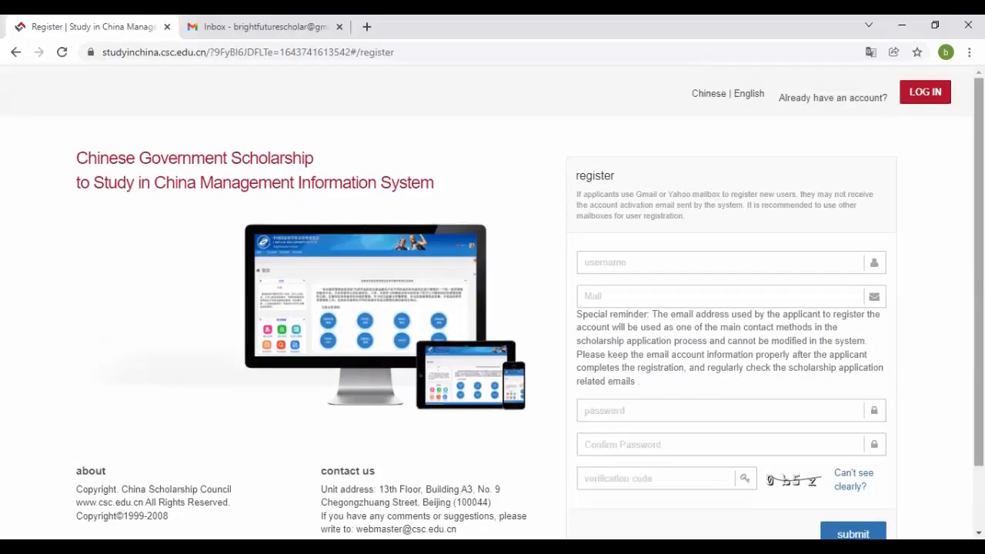
click(655, 257)
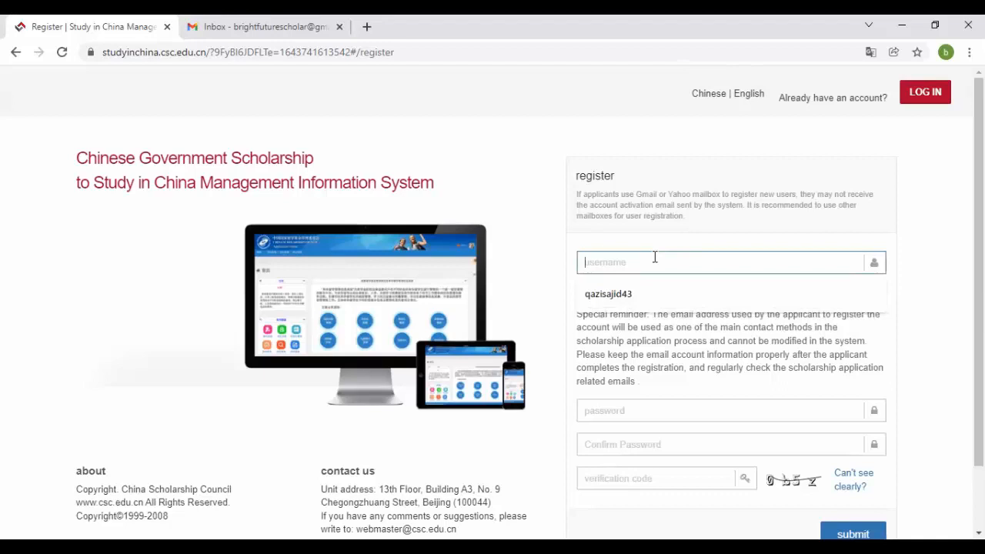
- Register with the username, e-mail, password, confirmation and verification code, then go to Gmail
key(Tab)
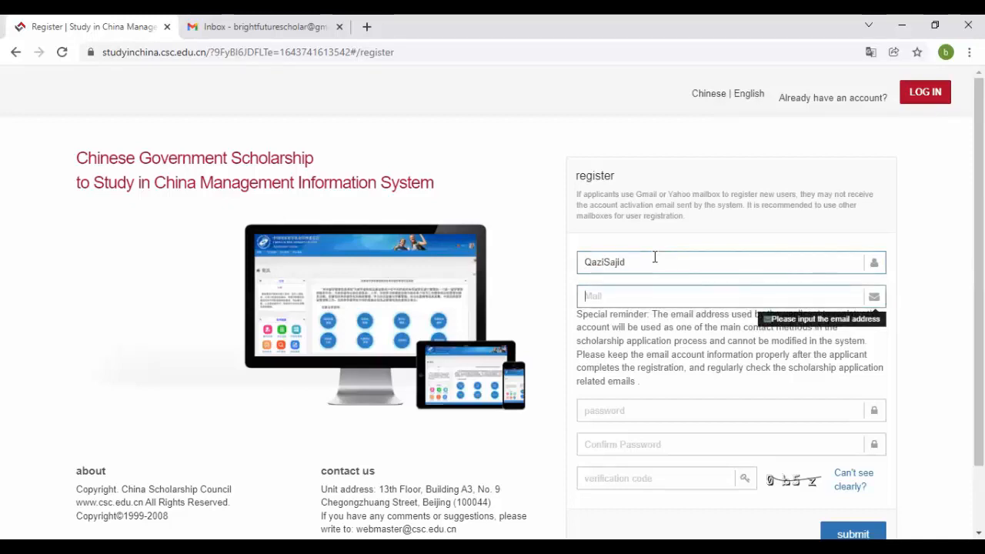
key(ctrl+v)
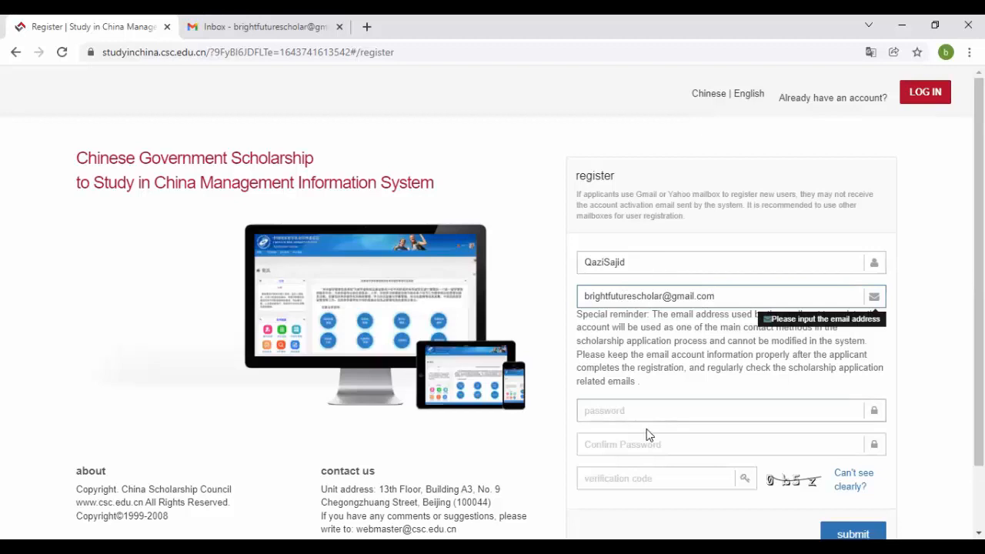
click(657, 407)
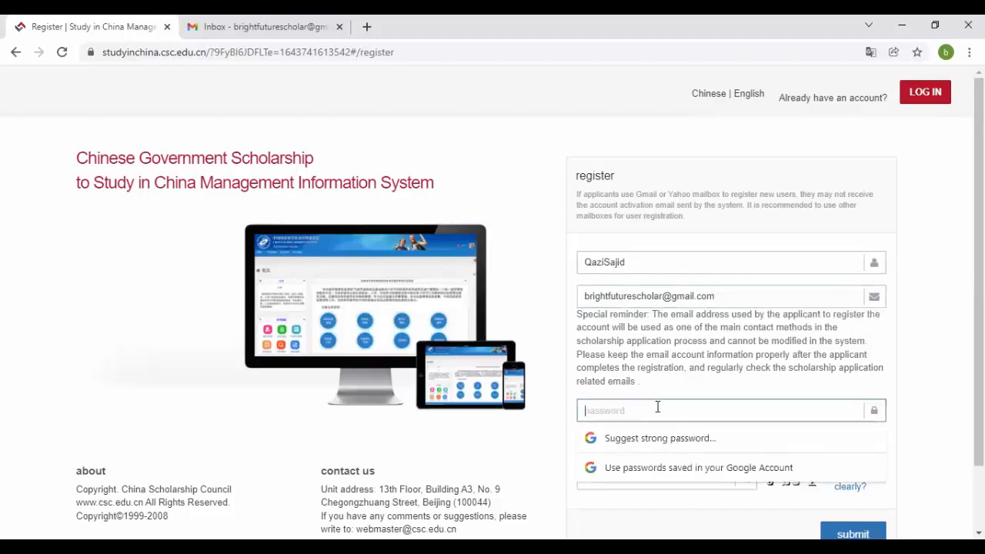
text(••••••••)
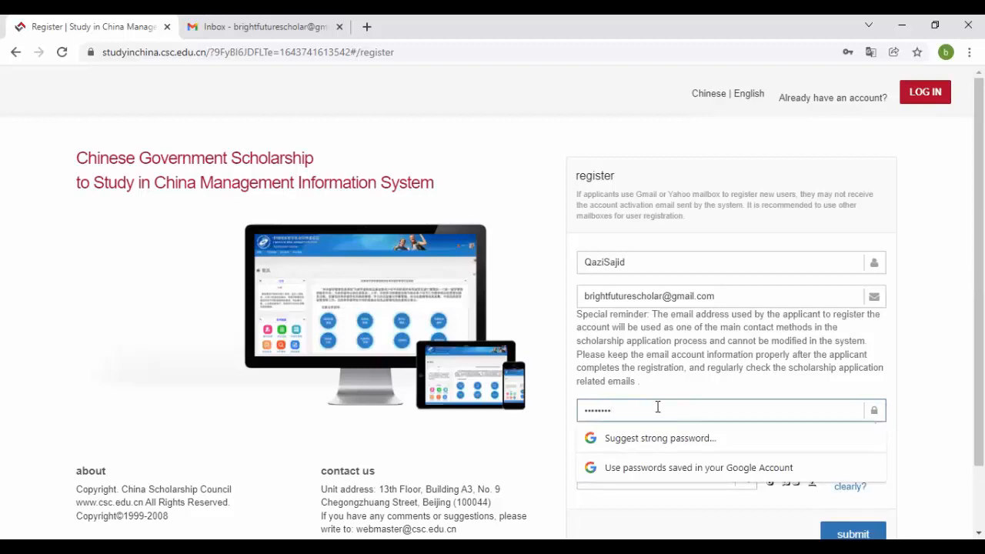
text(•)
key(Tab)
text(•)
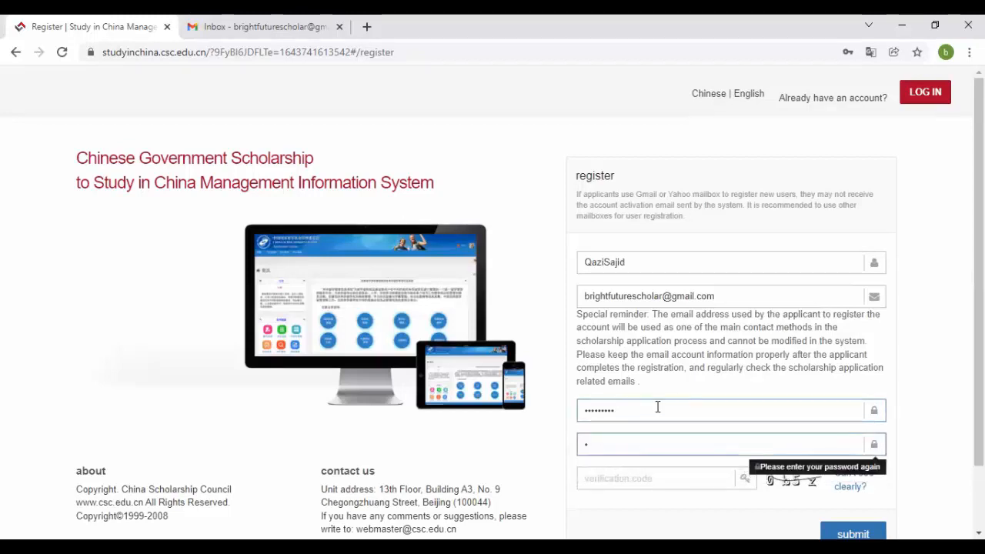
text(••••••••)
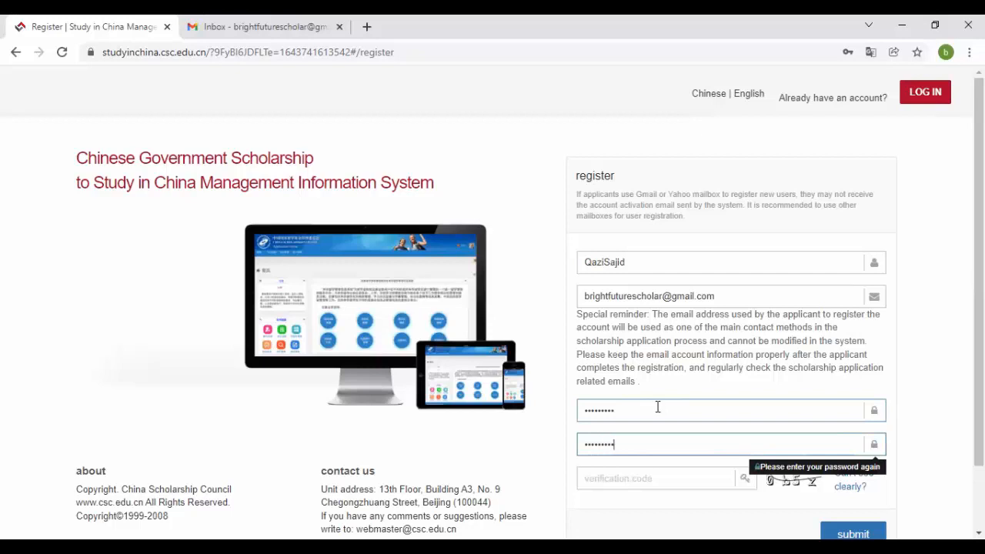
key(Tab)
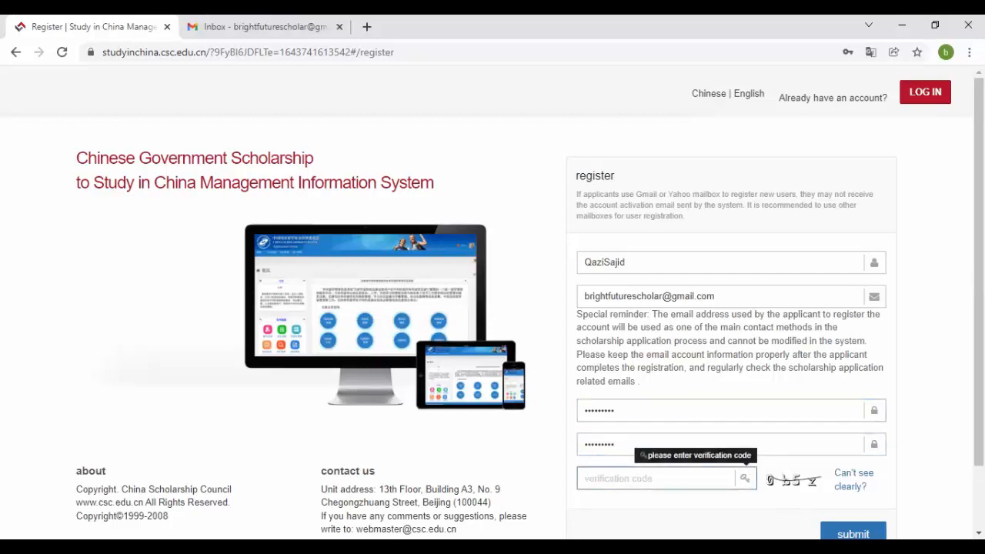
text(0b5z)
click(852, 532)
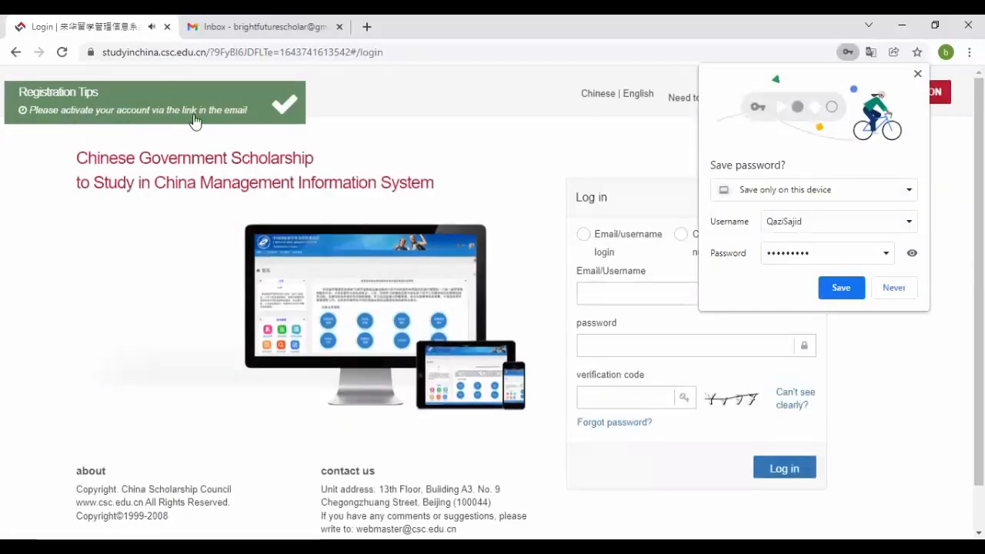
click(238, 23)
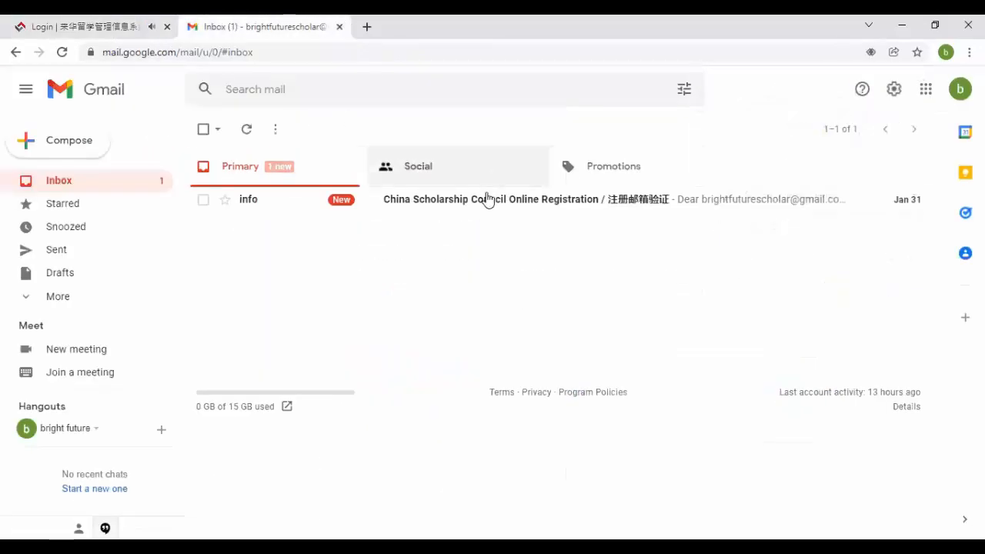
- Open the CSC verification email and follow its account activation link
click(486, 200)
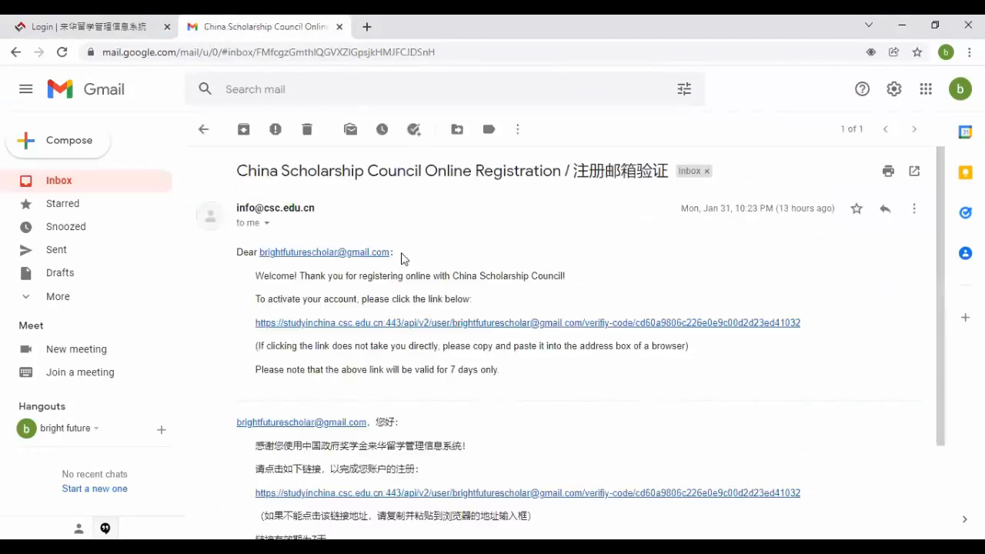
click(410, 324)
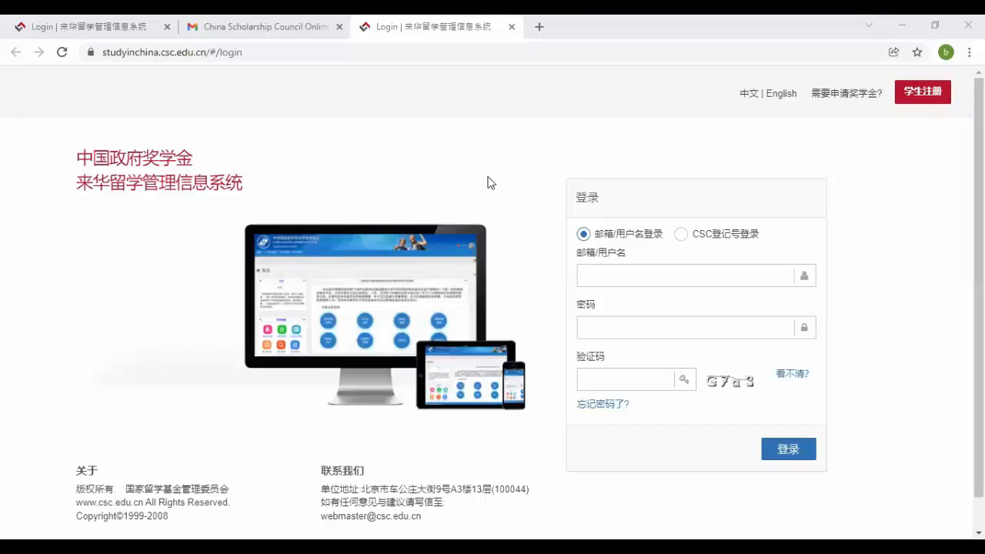
- Translate the CSC login page into English
right_click(488, 182)
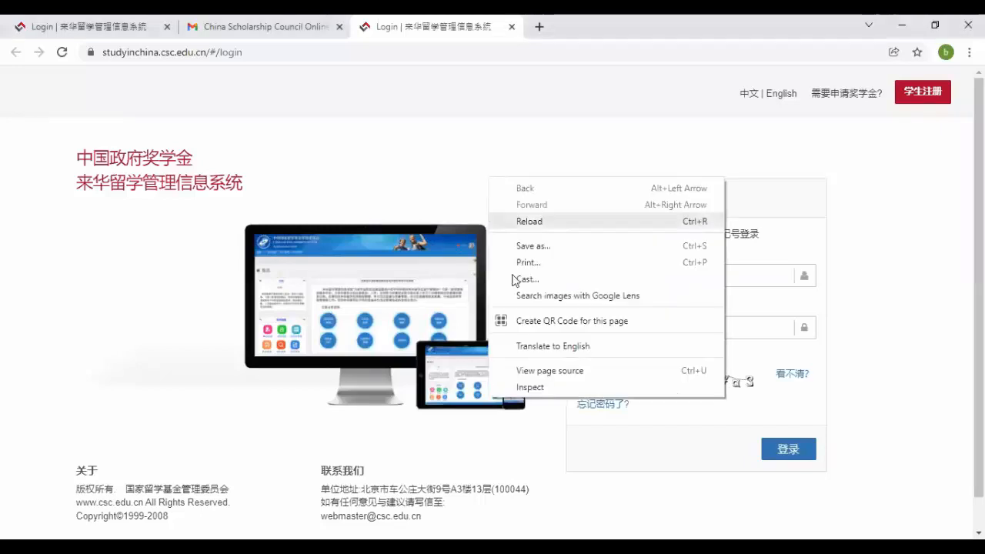
click(550, 348)
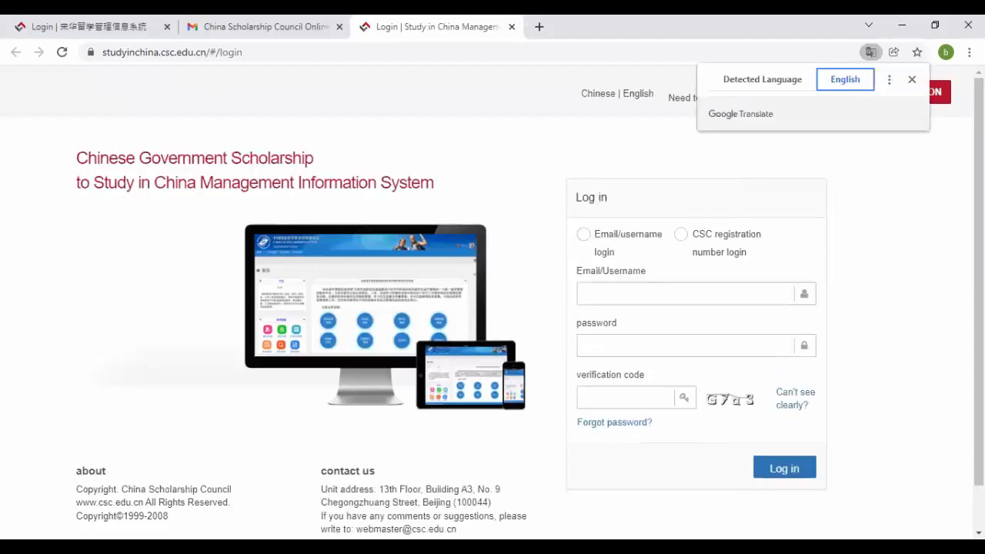
scroll(863, 209, down, 1)
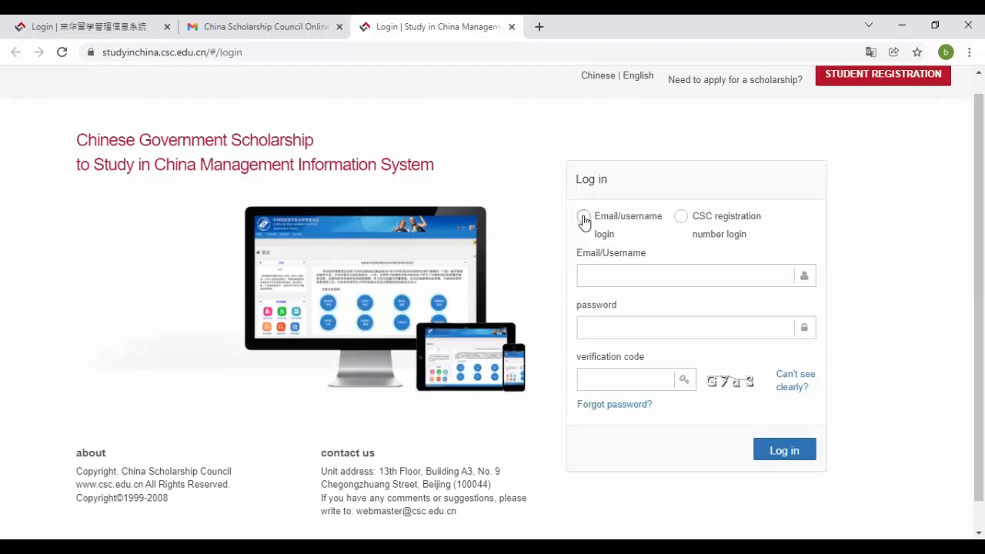
- Log in with the account e-mail, password and verification code
click(622, 274)
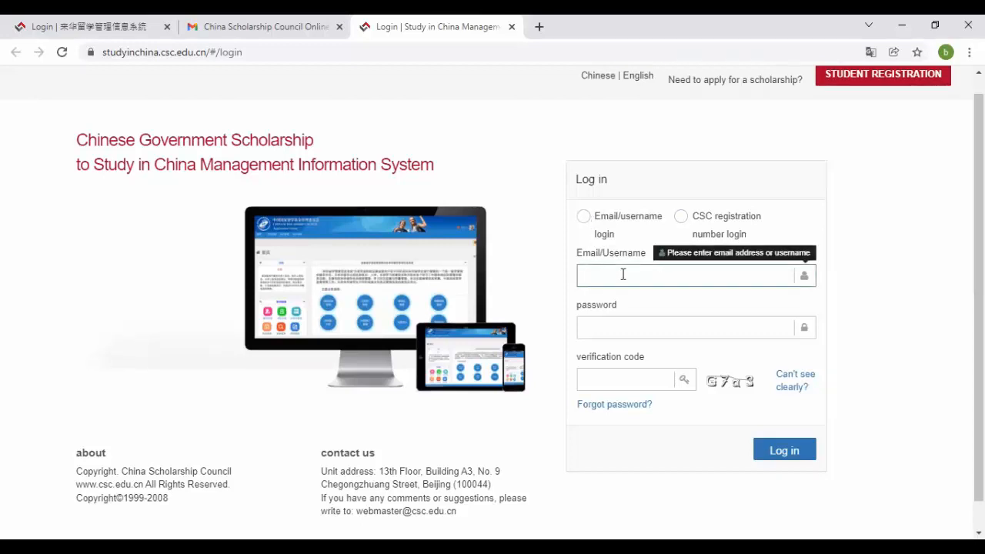
key(ctrl+v)
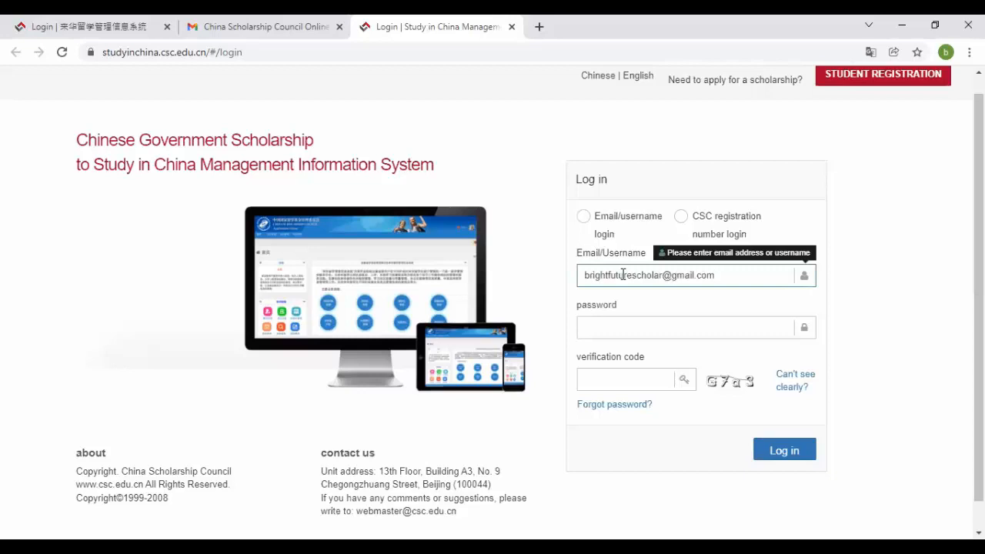
key(Tab)
text(••)
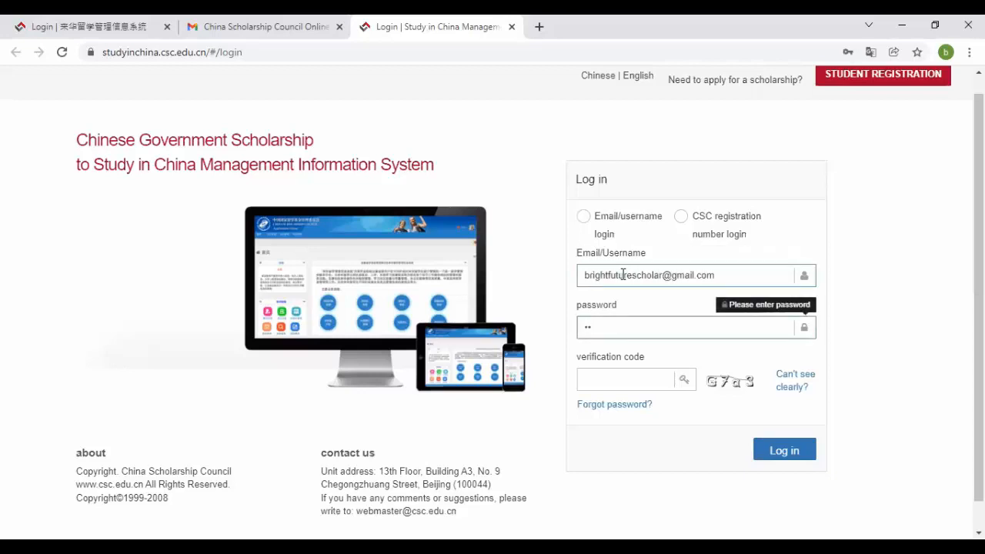
text(•••••••)
key(Tab)
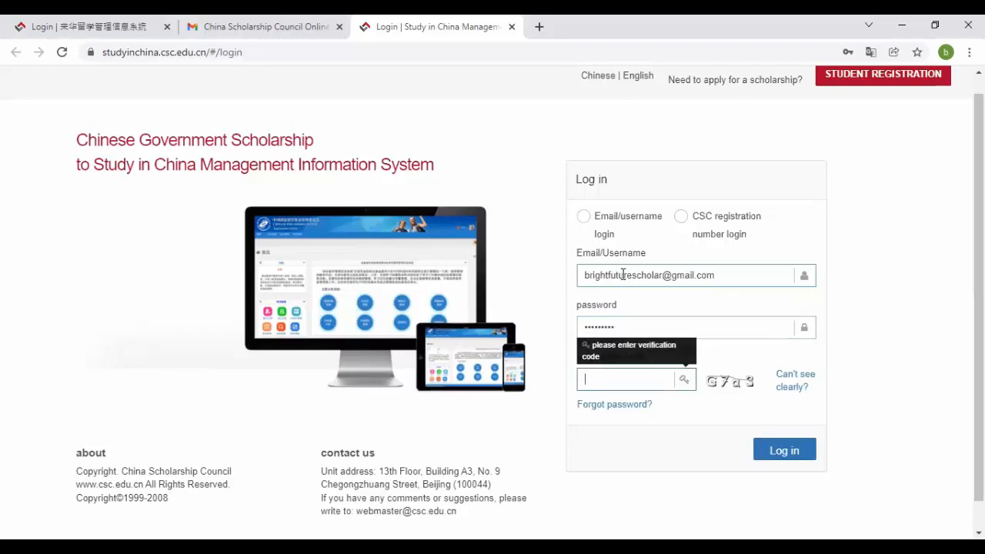
text(G7a3)
click(775, 450)
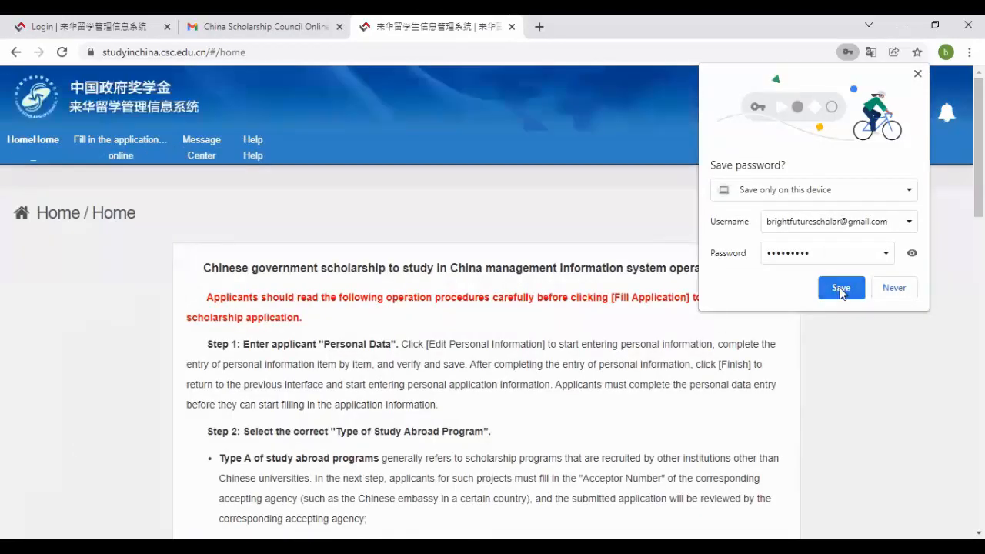
drag(977, 169, 978, 332)
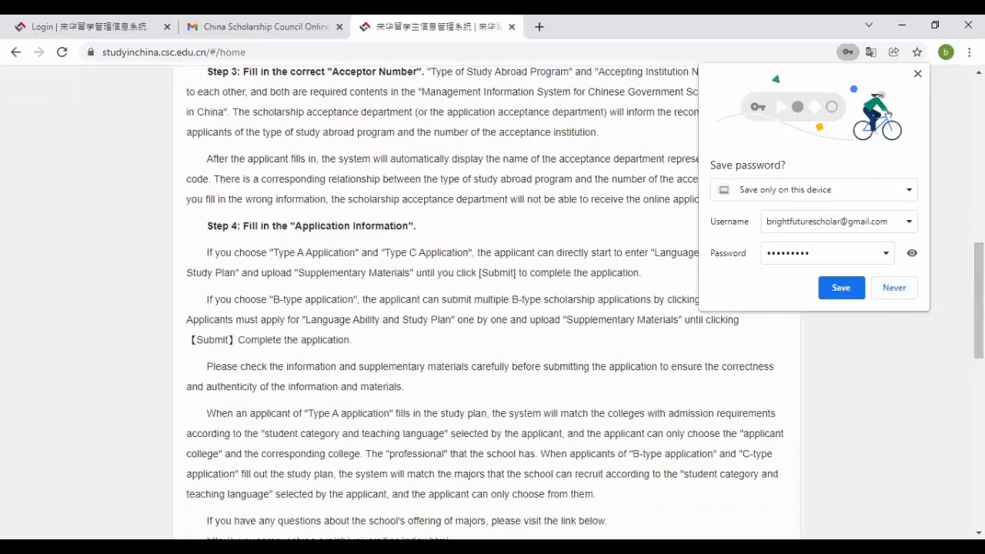
scroll(493, 308, down, 5)
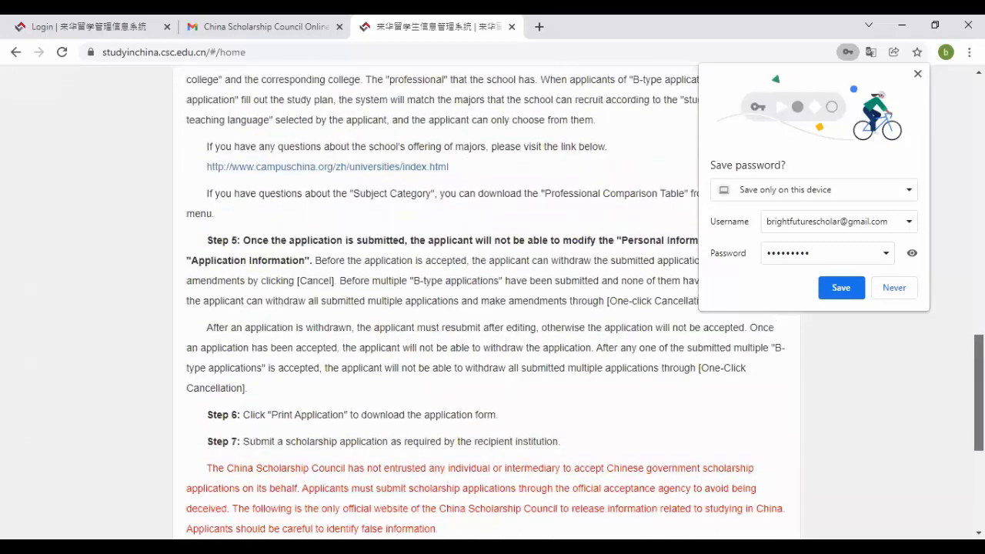
scroll(493, 308, down, 3)
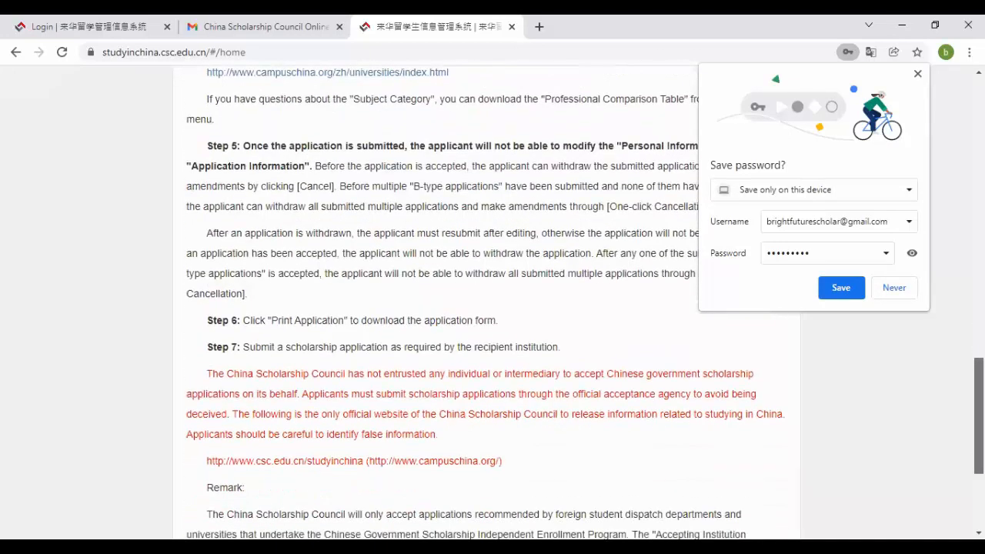
scroll(492, 308, down, 2)
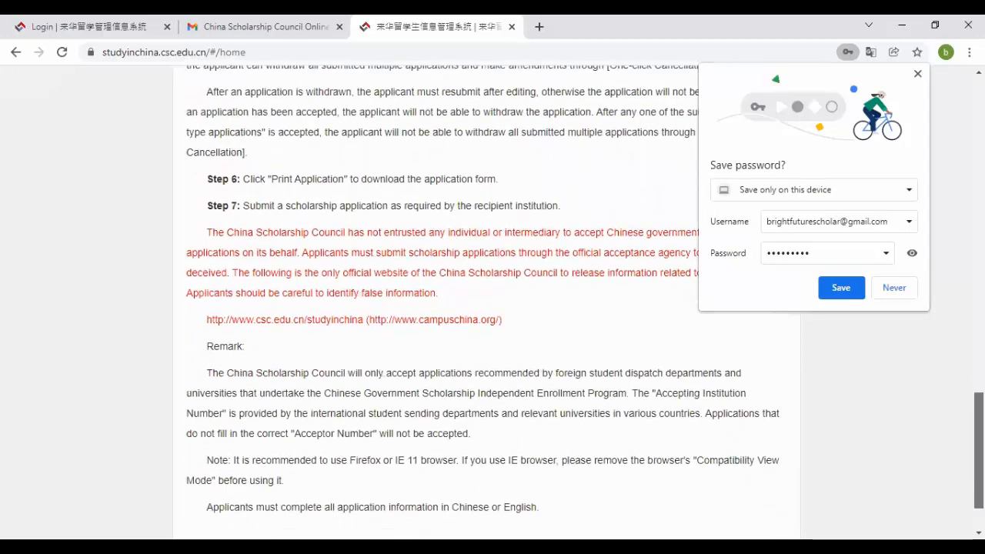
scroll(493, 308, down, 1)
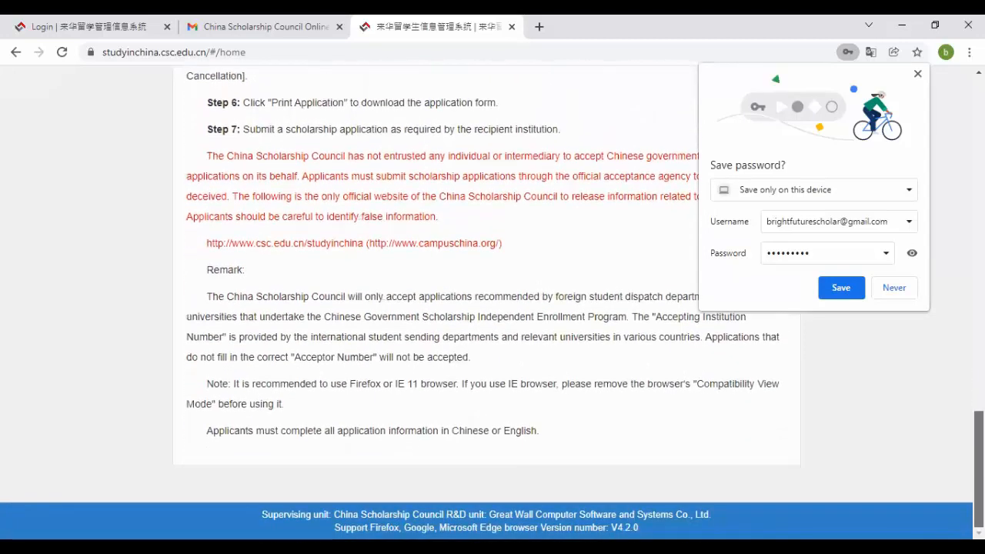
scroll(256, 208, up, 10)
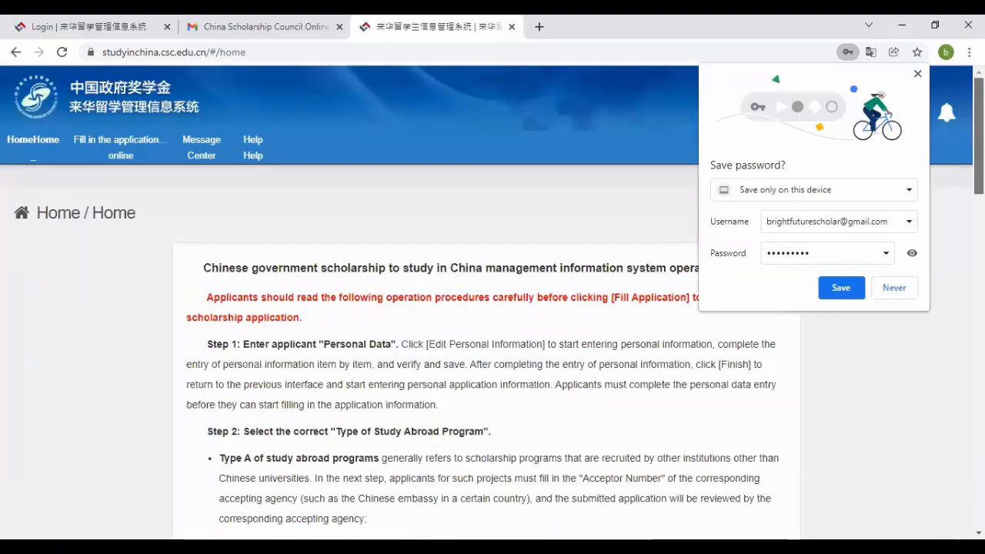
- Go to the online application, decline saving the password, and edit the personal profile
click(121, 156)
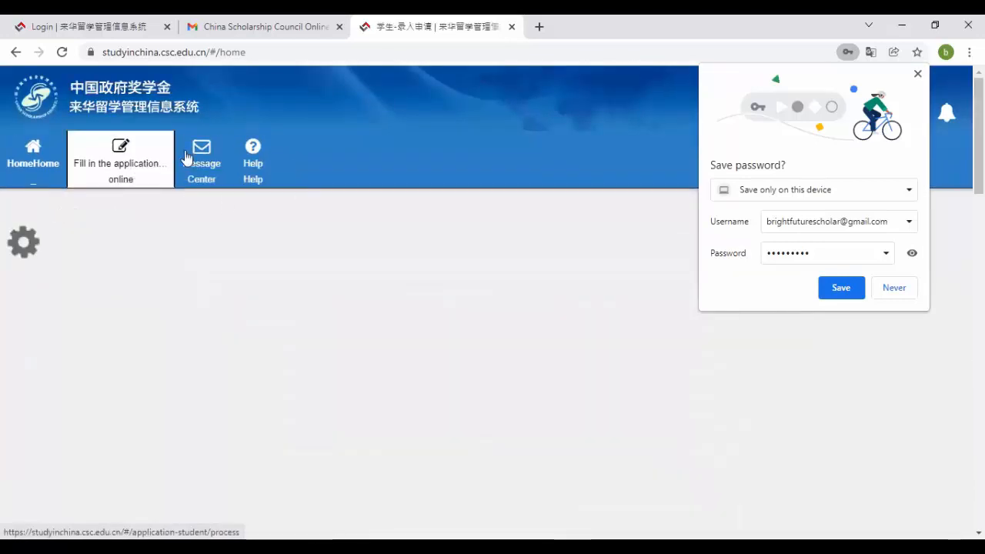
click(841, 288)
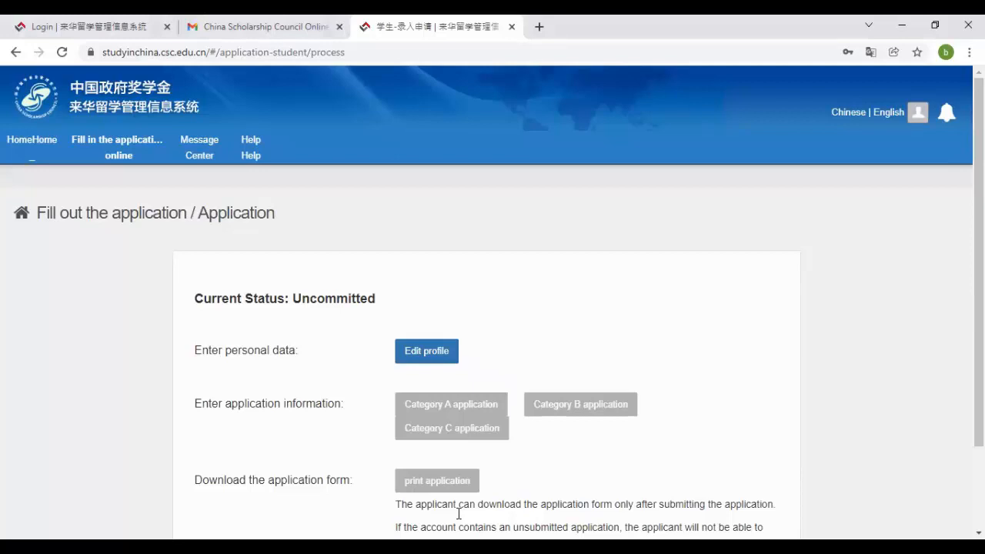
click(423, 352)
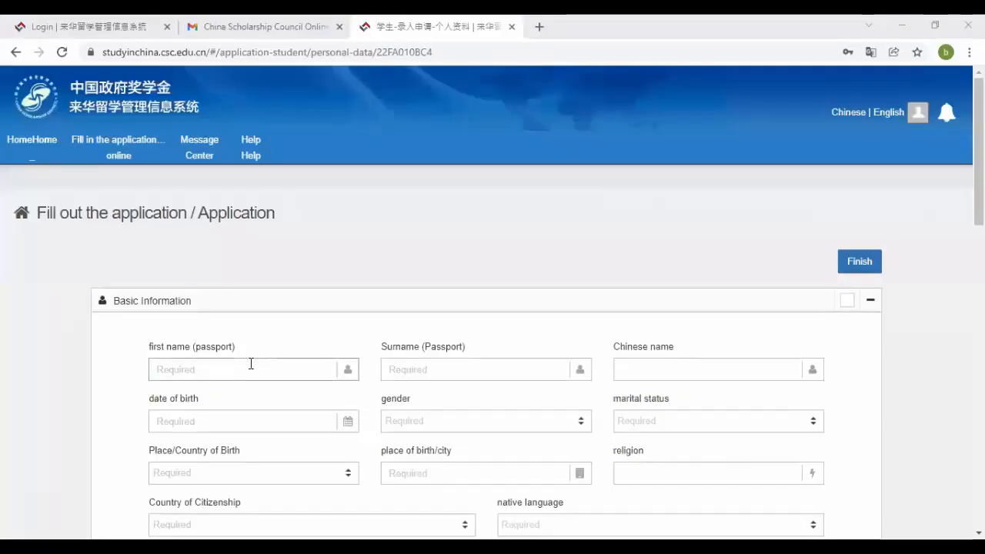
- Enter the applicant's passport first name and surname
click(251, 363)
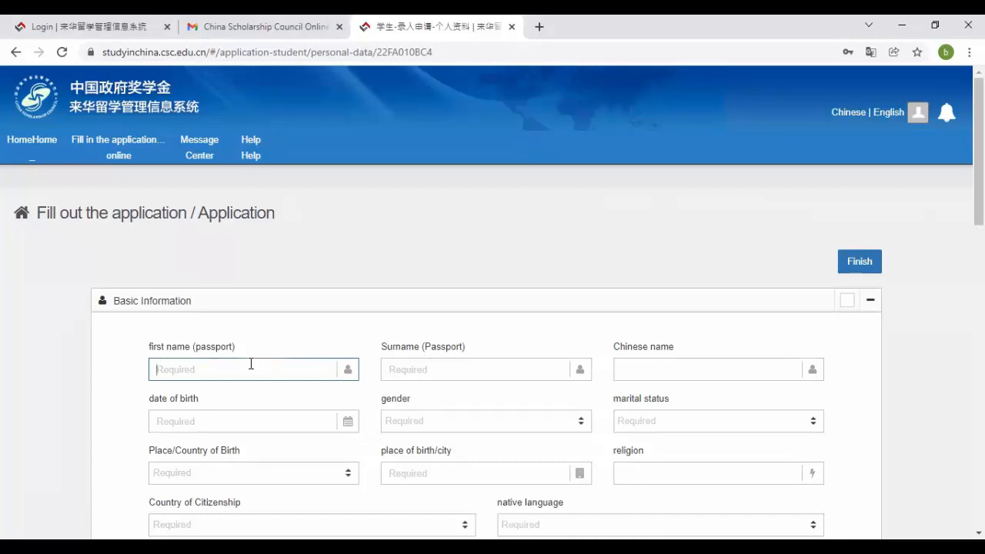
key(Tab)
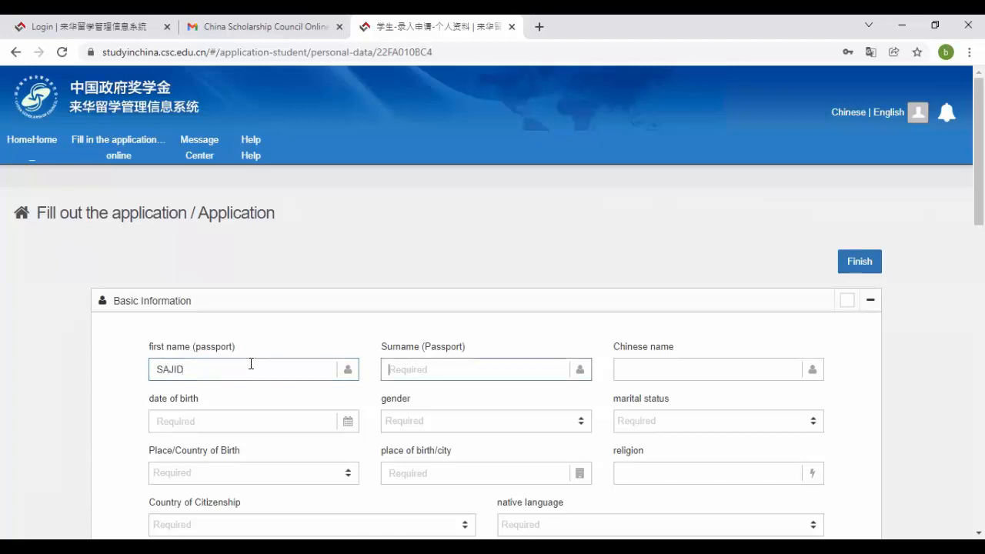
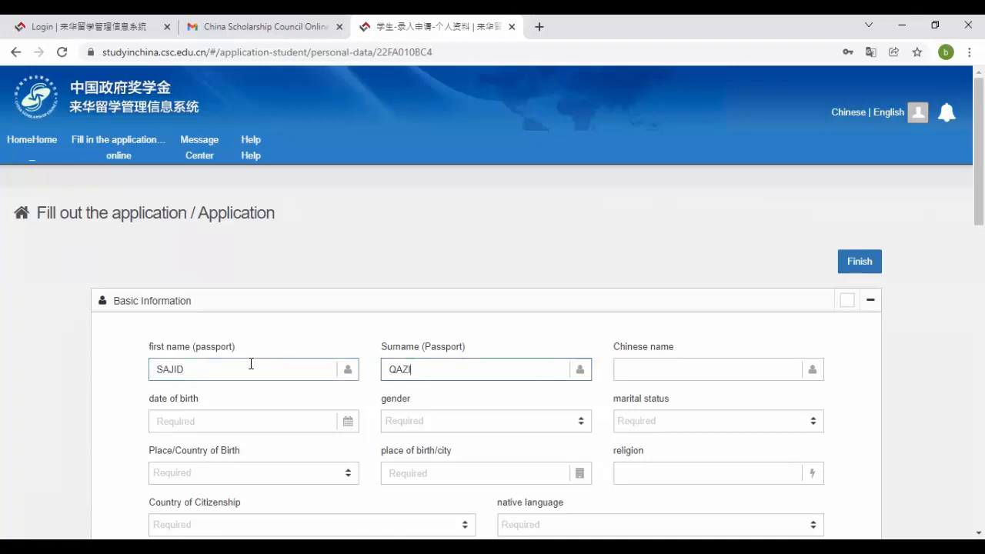
key(Tab)
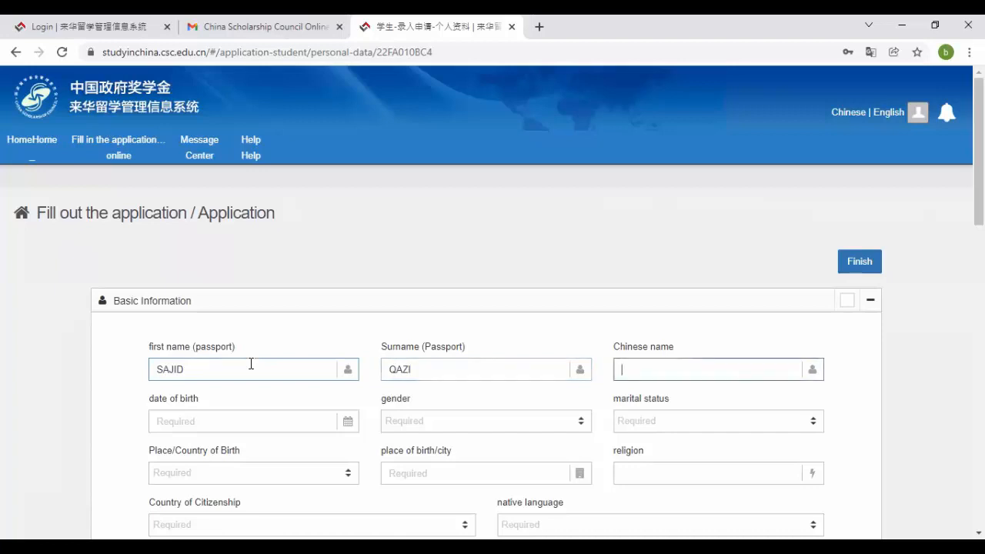
key(Tab)
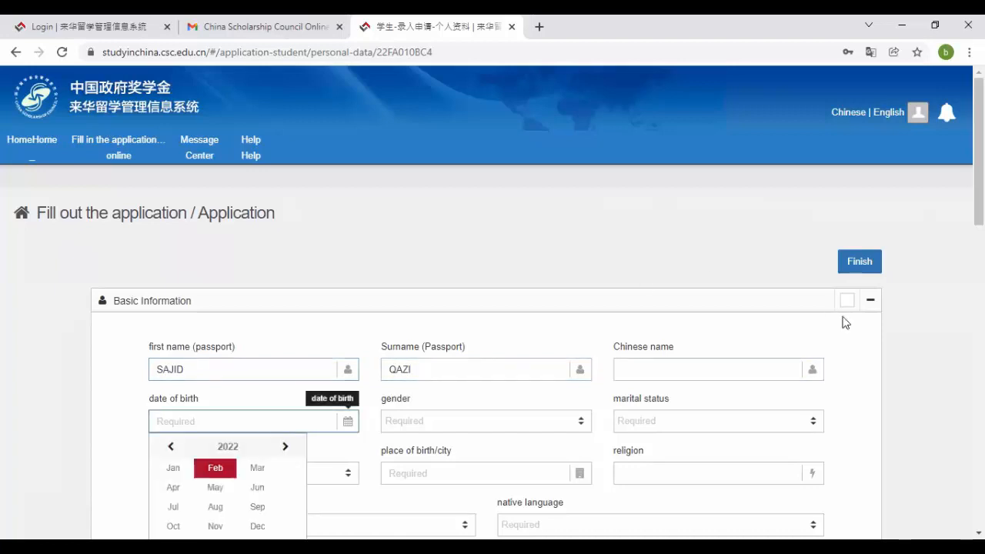
scroll(205, 330, down, 2)
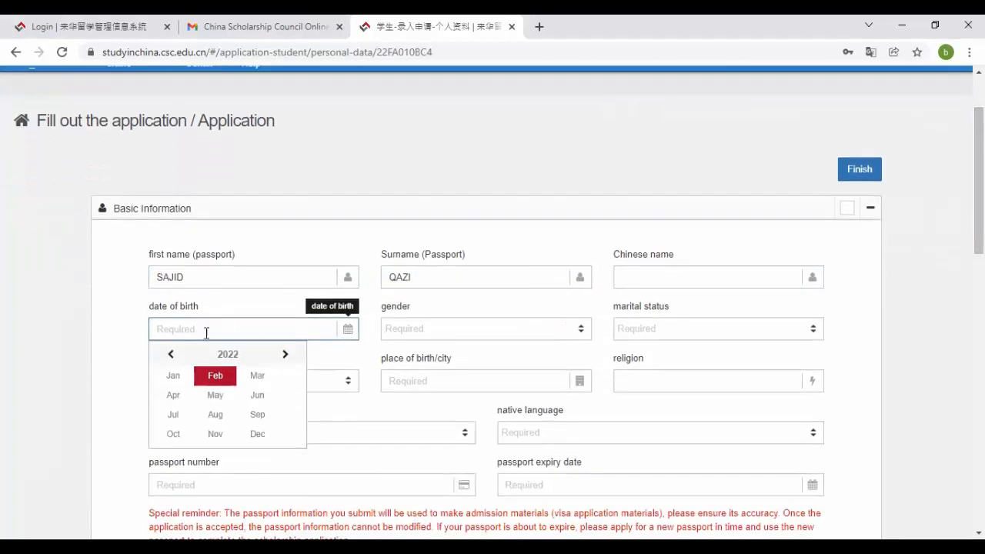
click(228, 356)
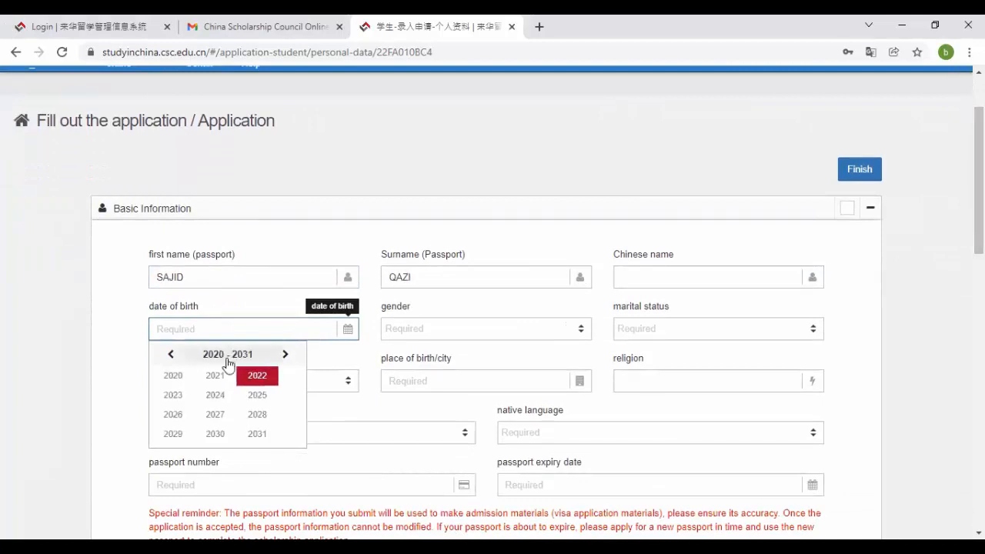
click(172, 355)
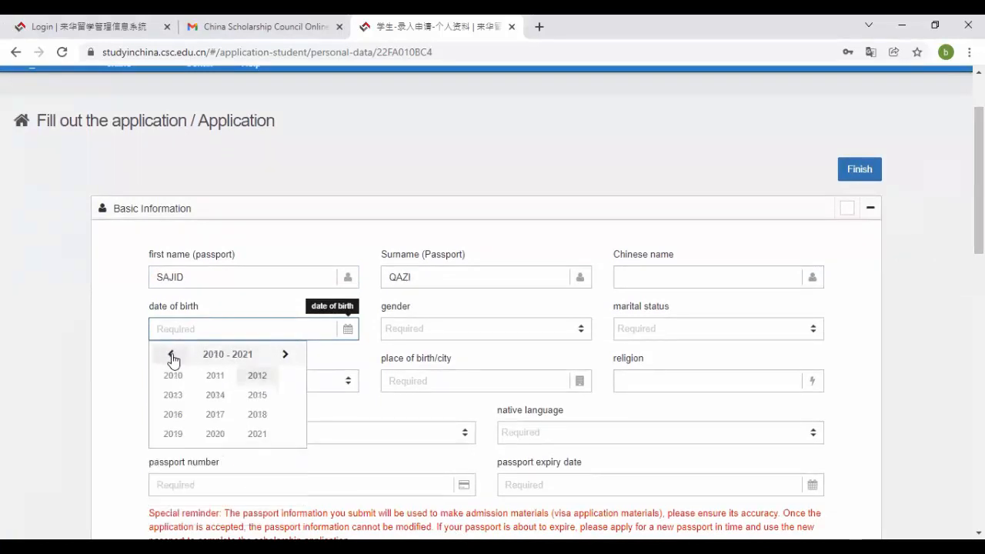
click(172, 355)
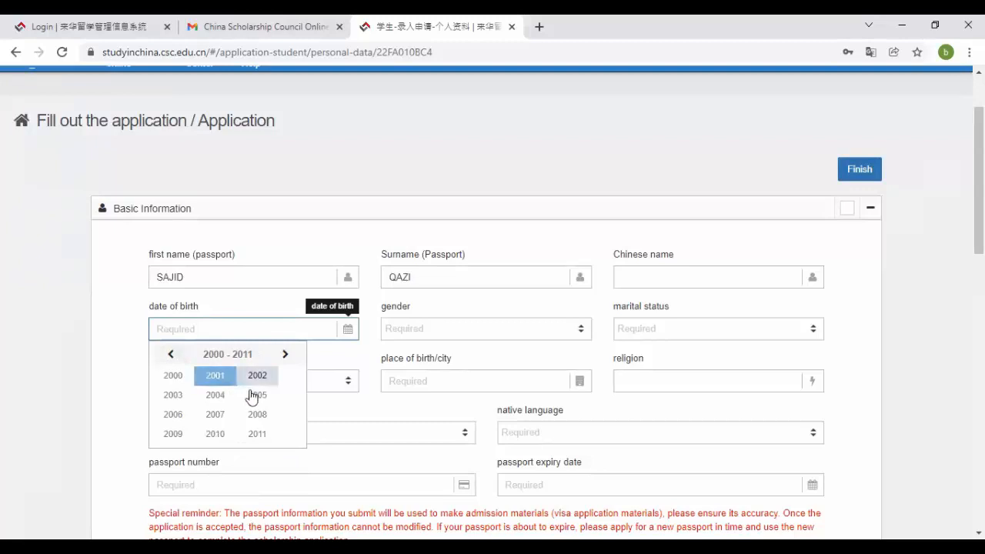
click(170, 355)
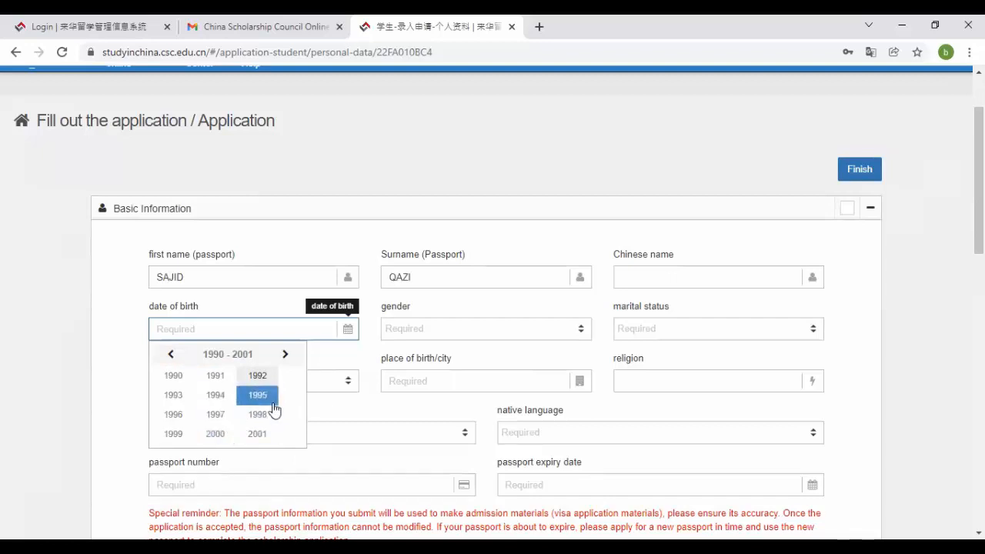
click(230, 414)
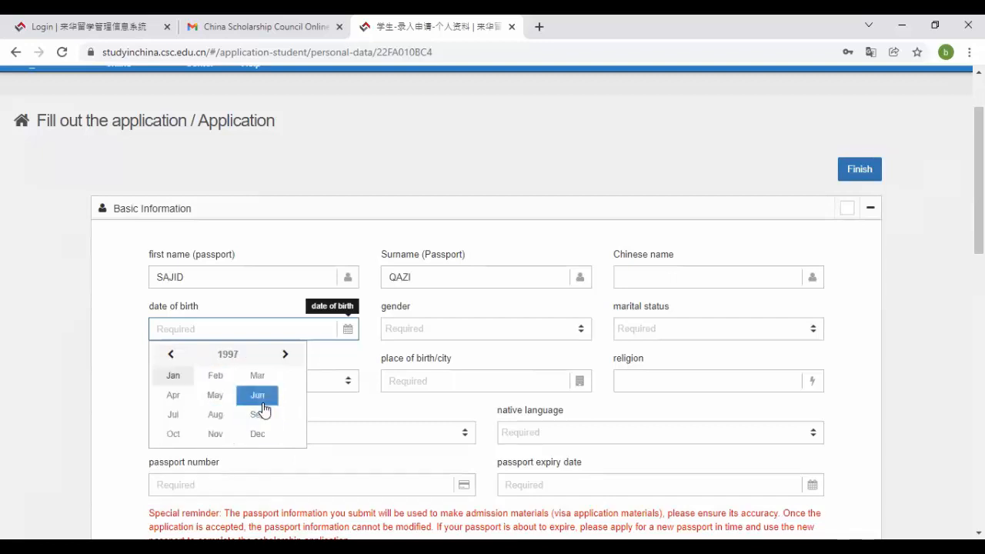
click(260, 397)
click(204, 420)
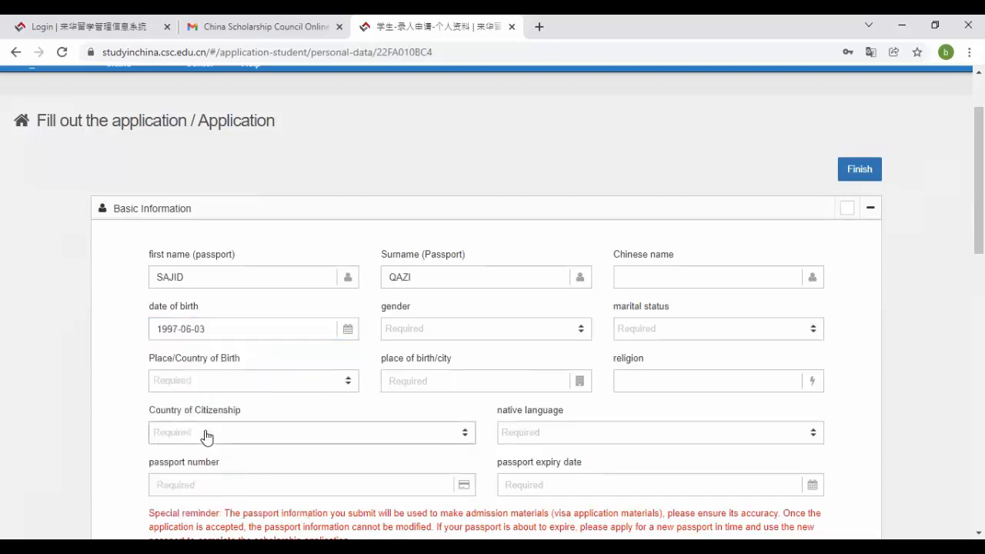
- Set gender to male and marital status to unmarried
click(429, 337)
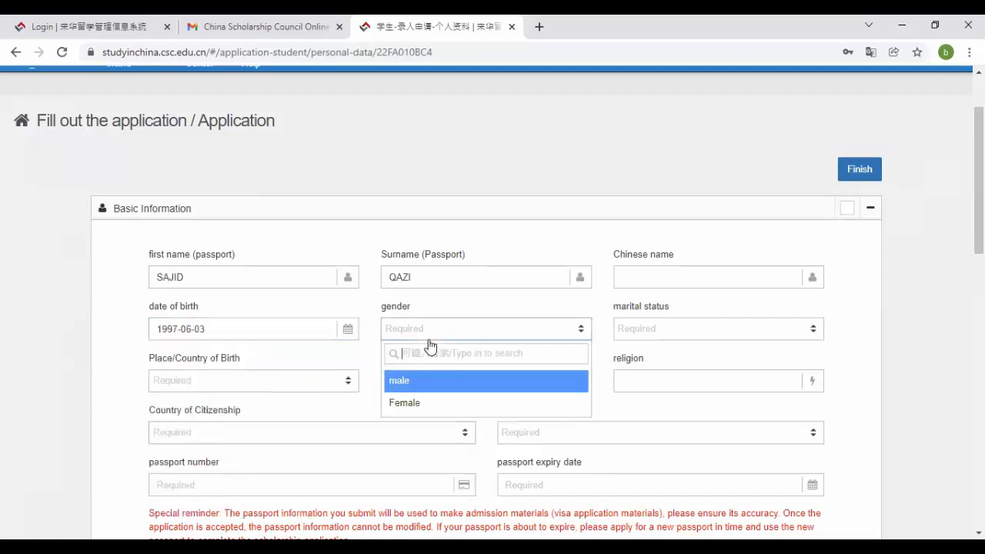
click(431, 382)
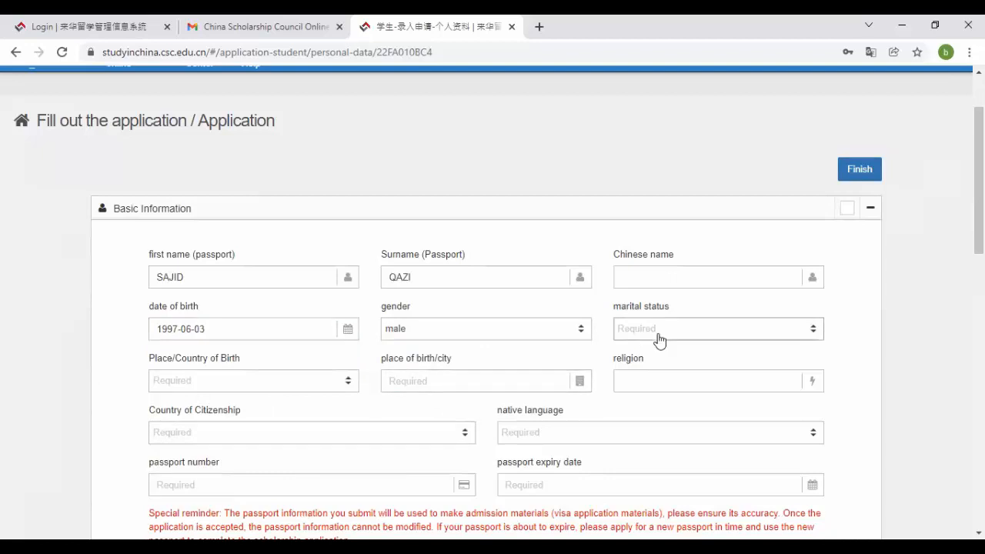
click(659, 339)
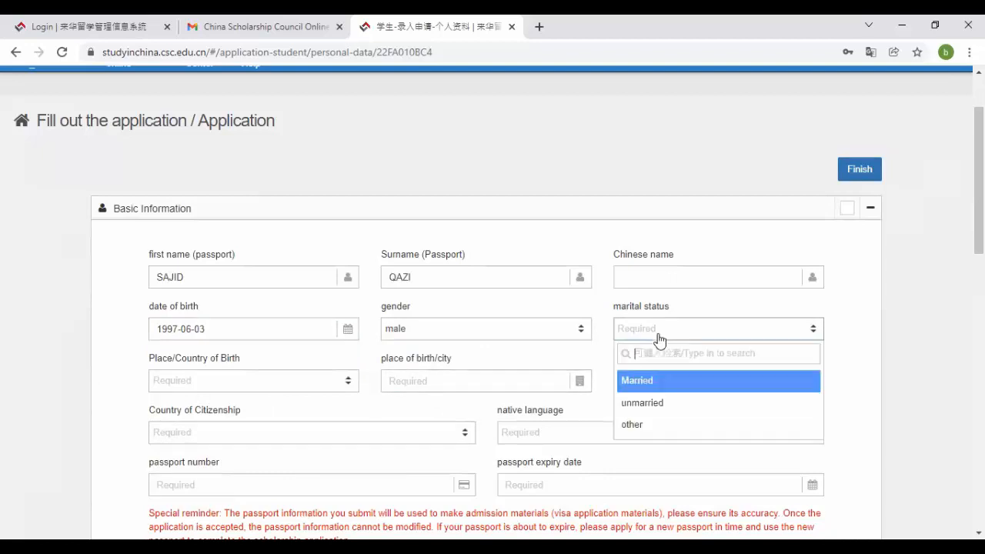
click(658, 403)
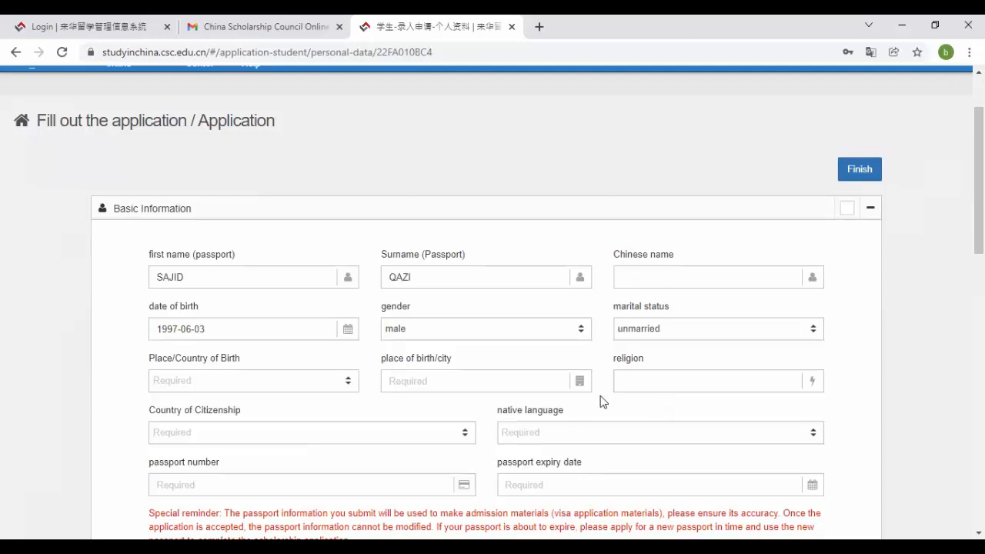
- Set country of birth to Pakistan, city Mirpurkhas, and religion Islam
click(247, 387)
text(paki)
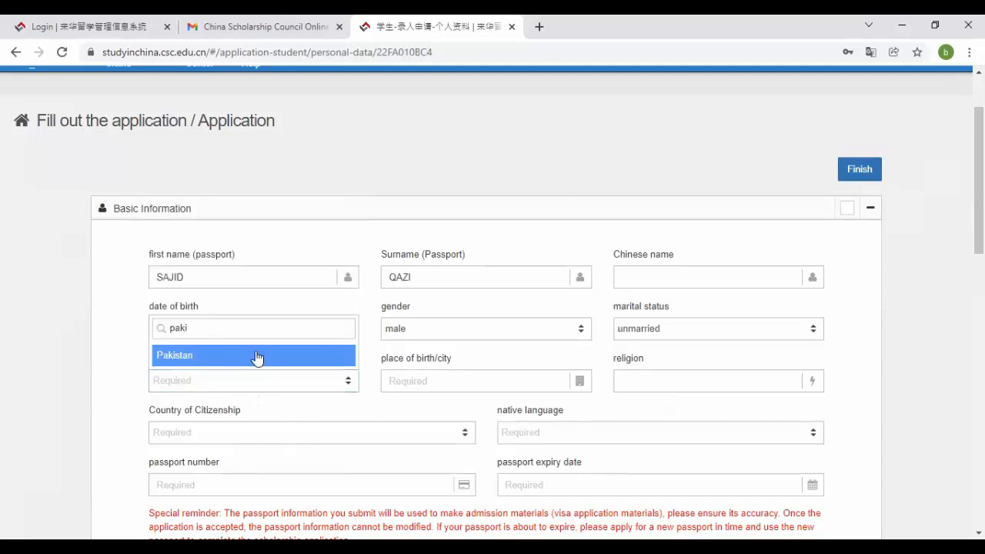
click(255, 354)
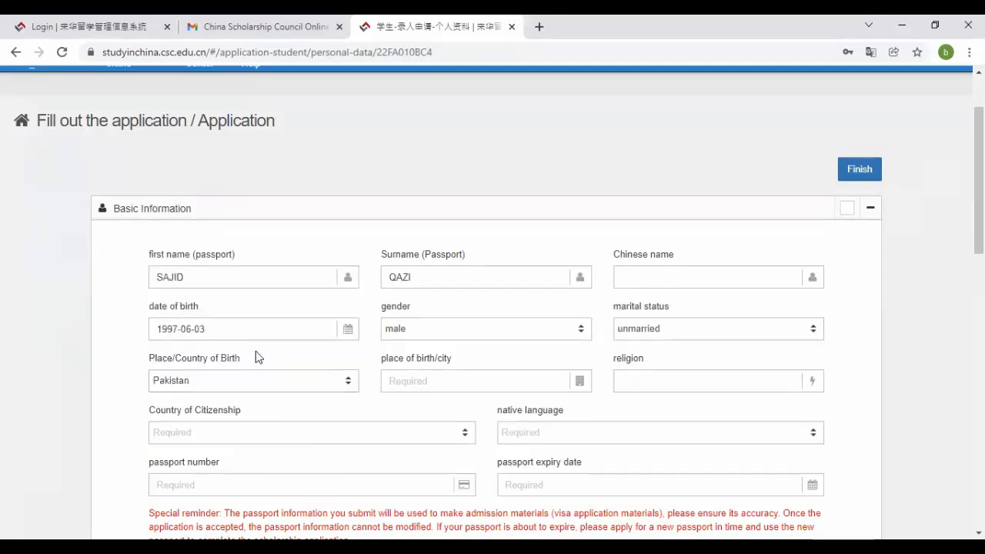
click(429, 384)
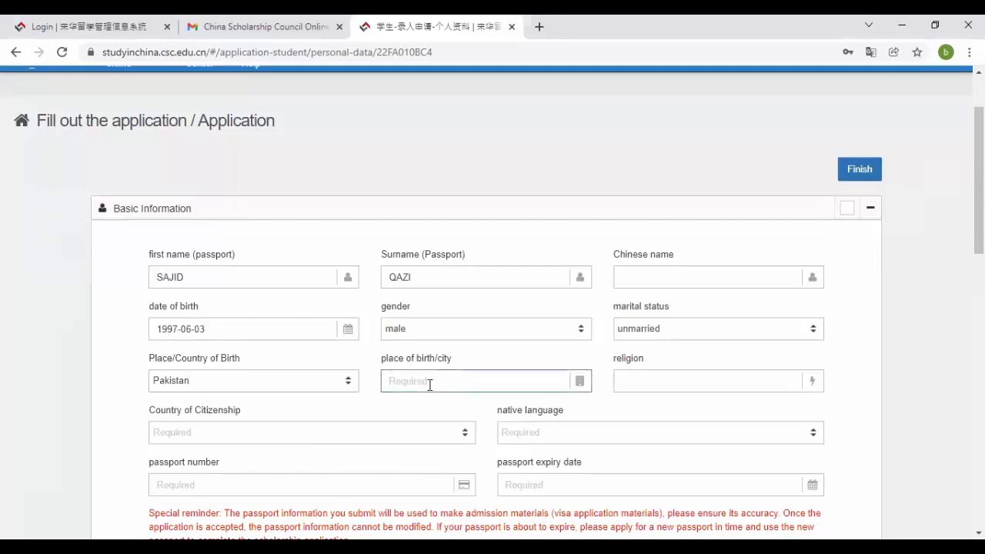
text(Mirp)
text(urkha)
text(Is)
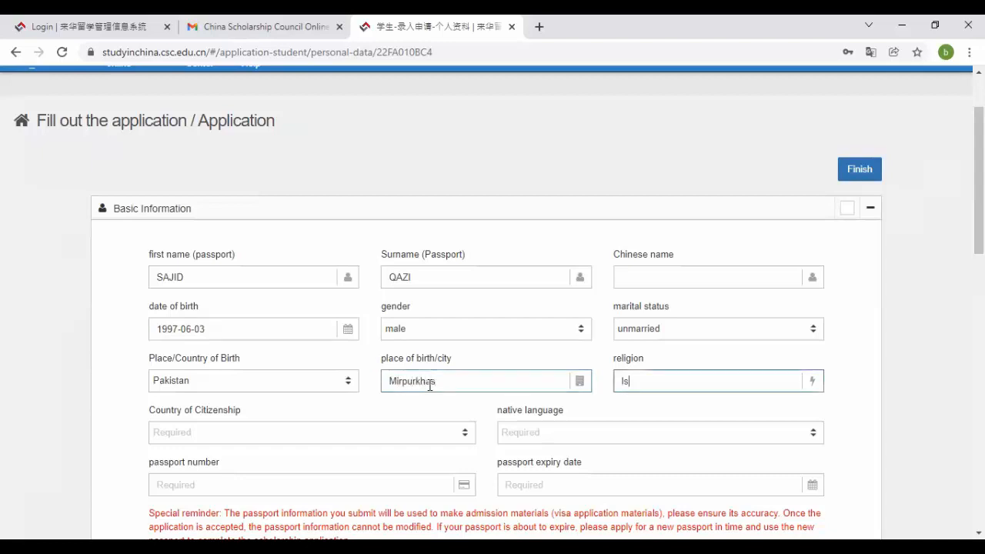
text(am)
key(Tab)
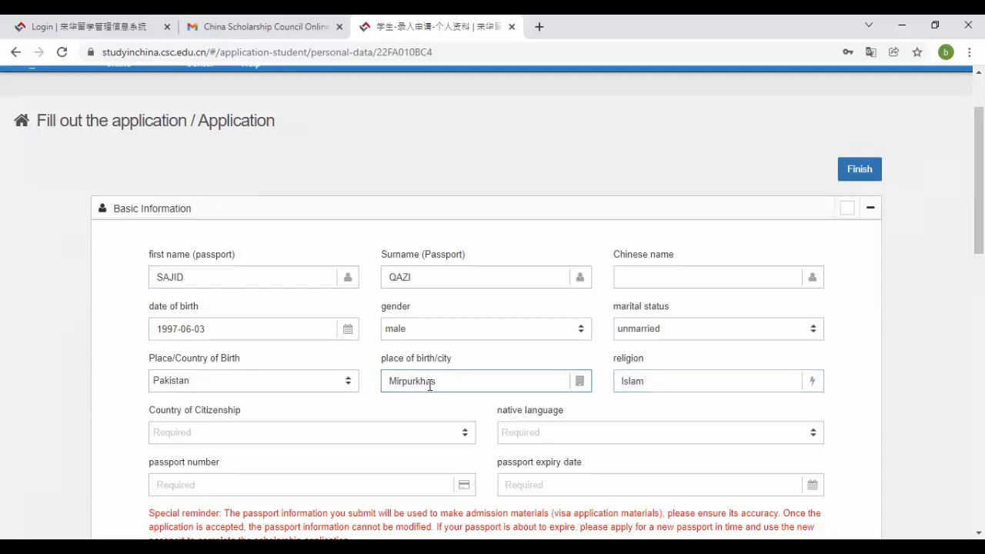
- Set citizenship to Pakistan and native language to Urdu
click(382, 442)
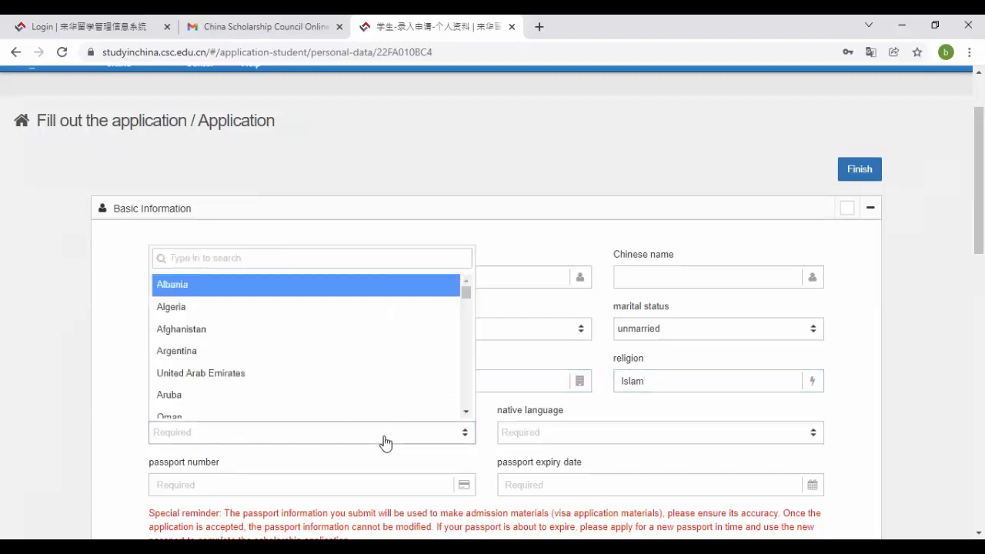
text(Paki)
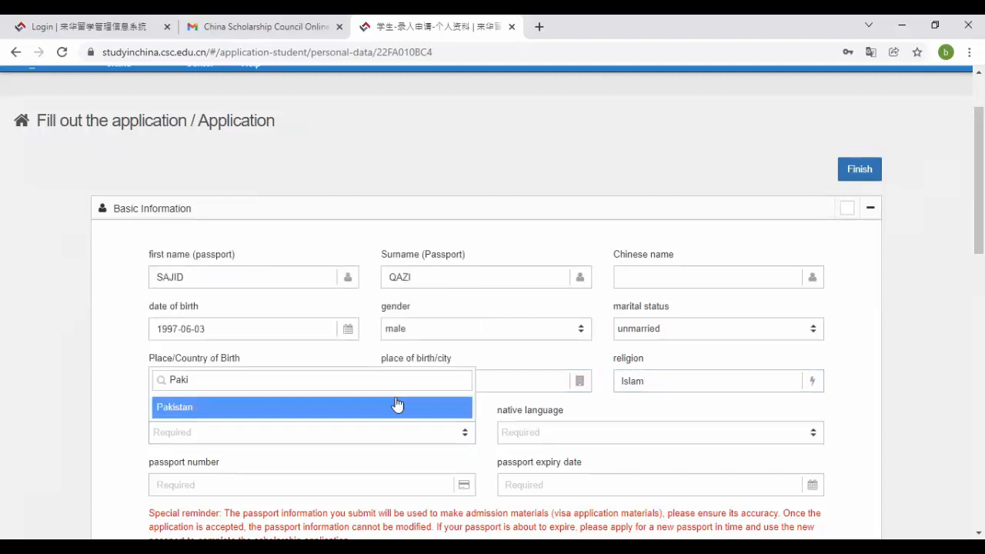
click(398, 407)
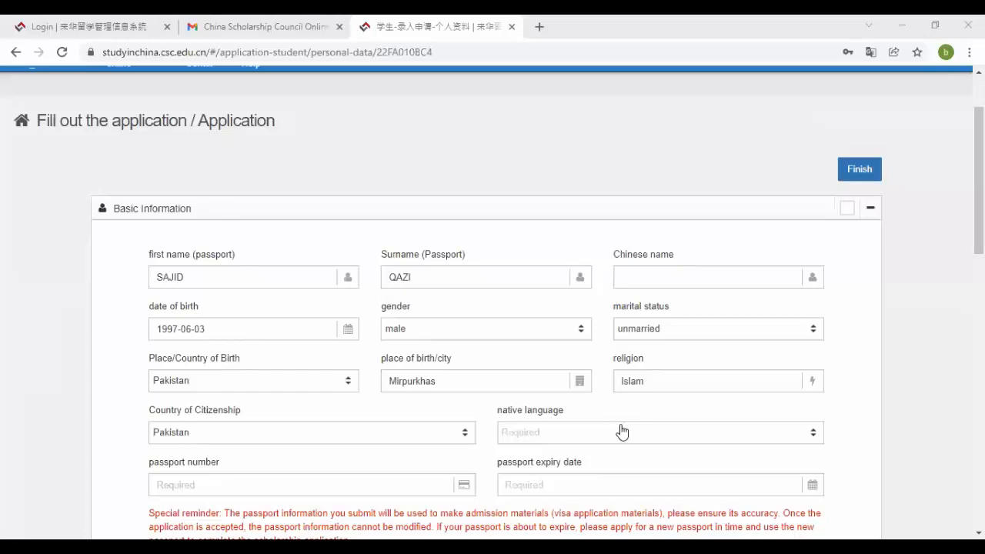
click(621, 433)
click(614, 434)
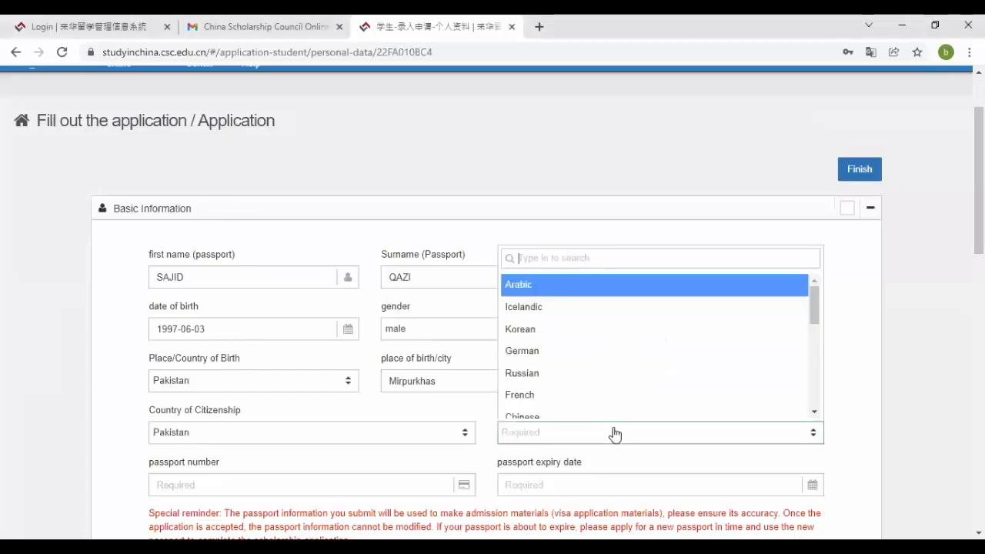
text(ur)
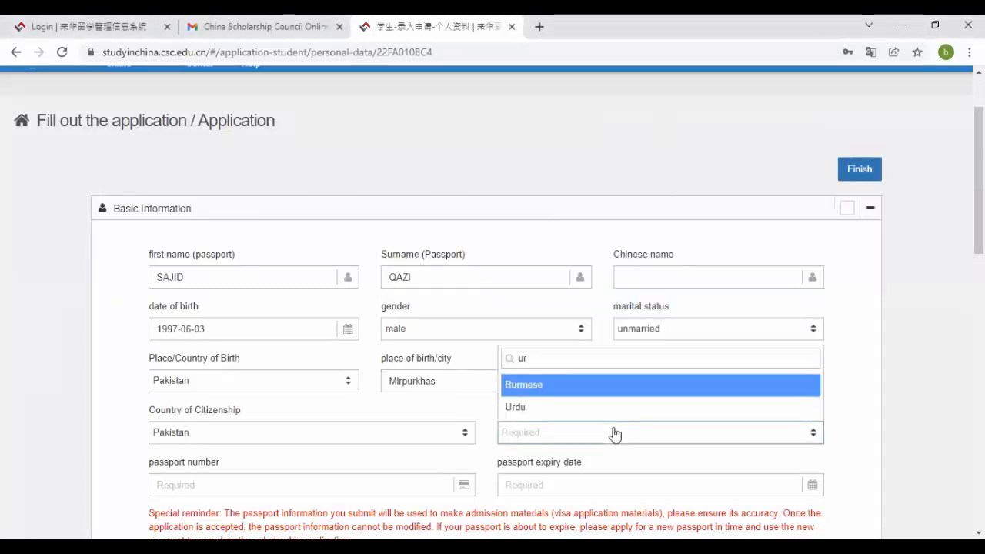
click(594, 406)
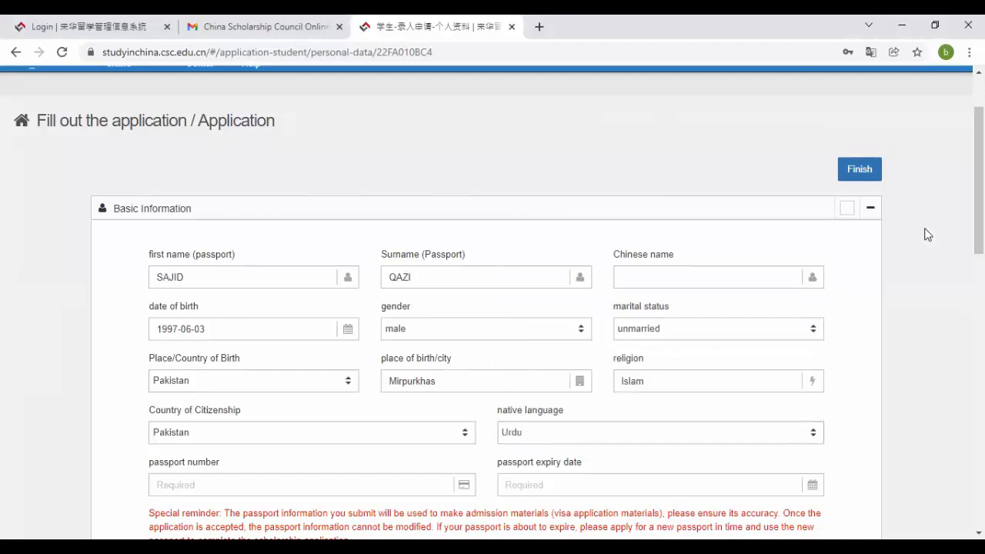
scroll(437, 260, down, 3)
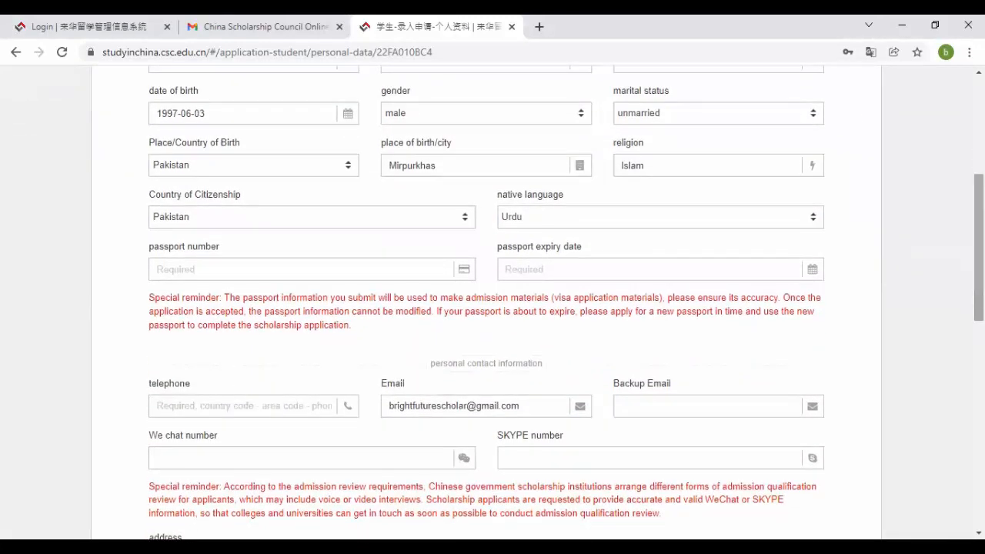
- Enter the passport number and set the passport expiry date to 2025-01-02
click(392, 263)
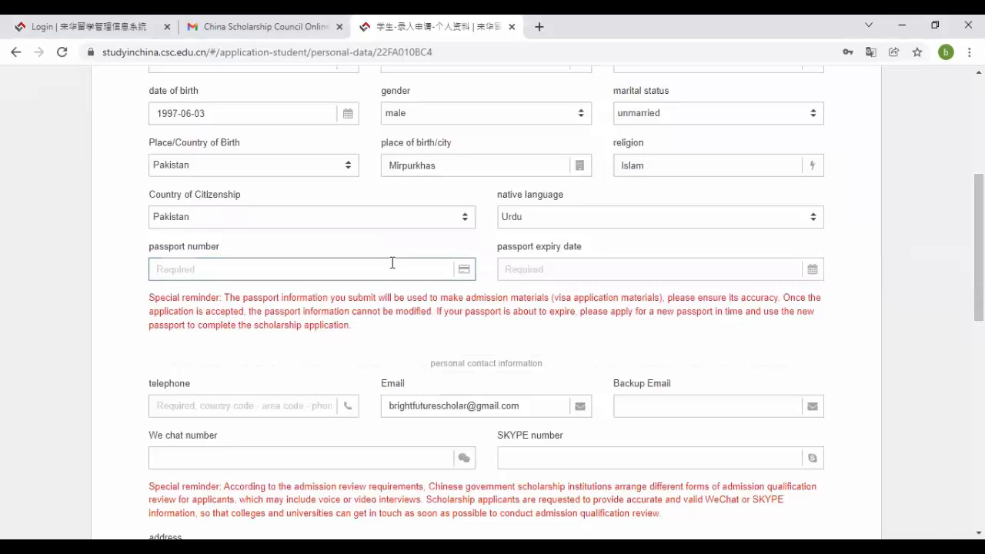
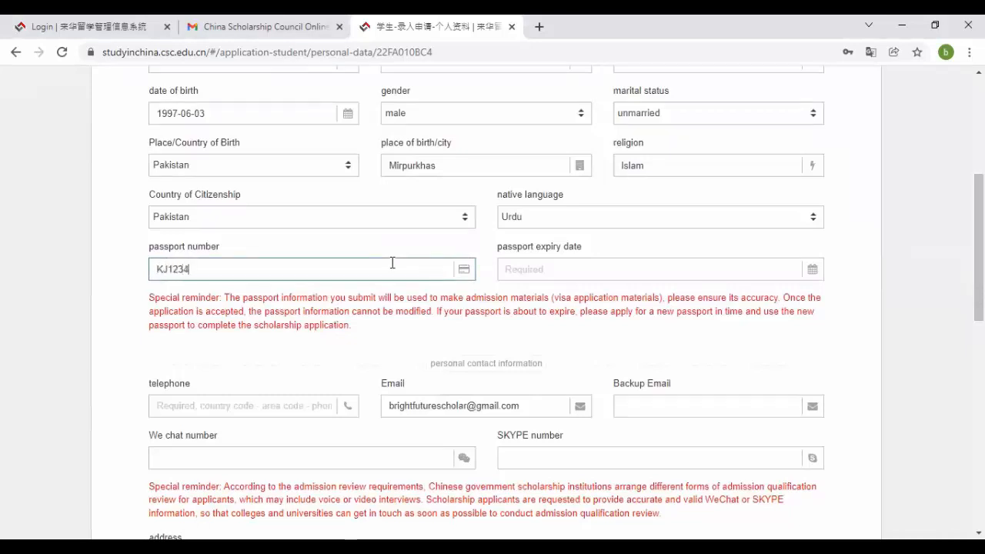
click(574, 269)
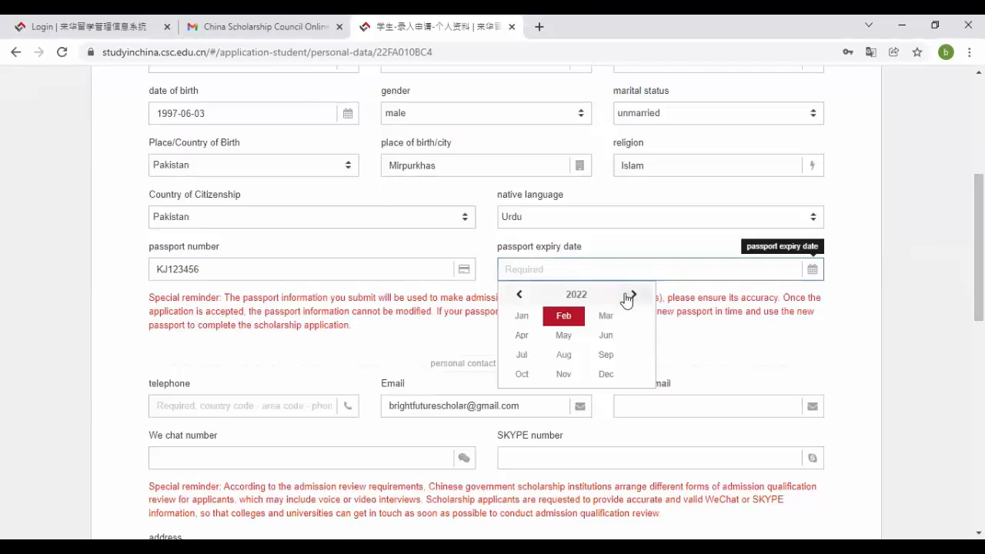
click(576, 294)
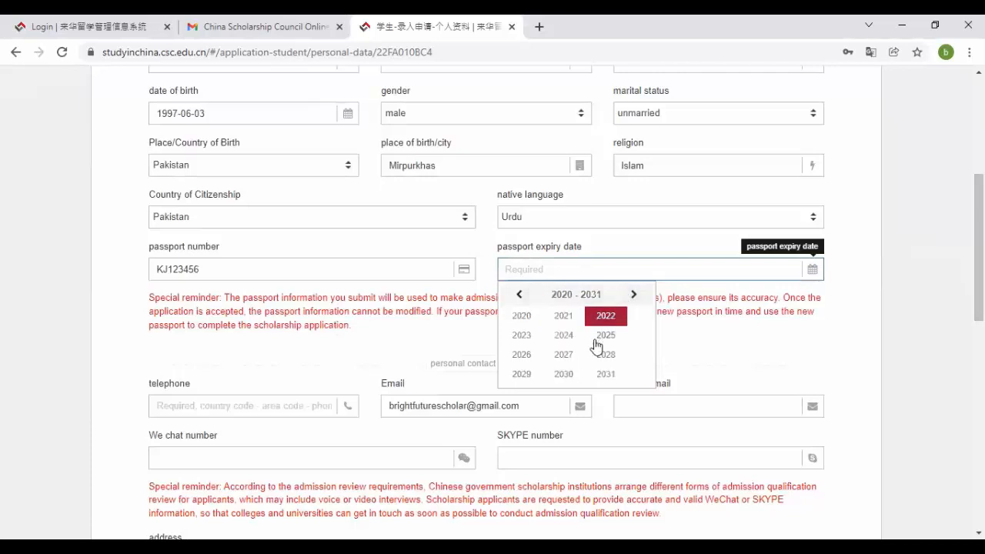
click(594, 335)
click(521, 315)
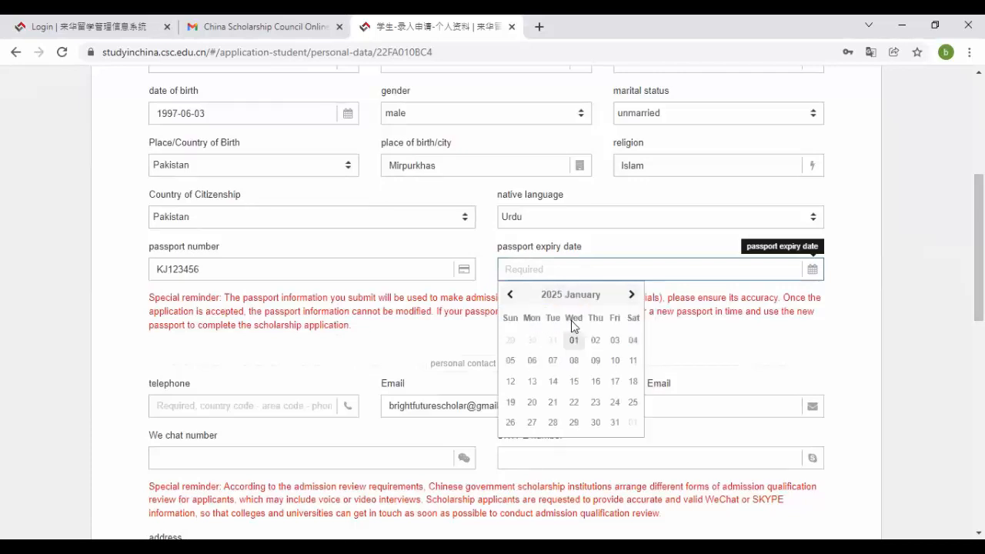
click(601, 340)
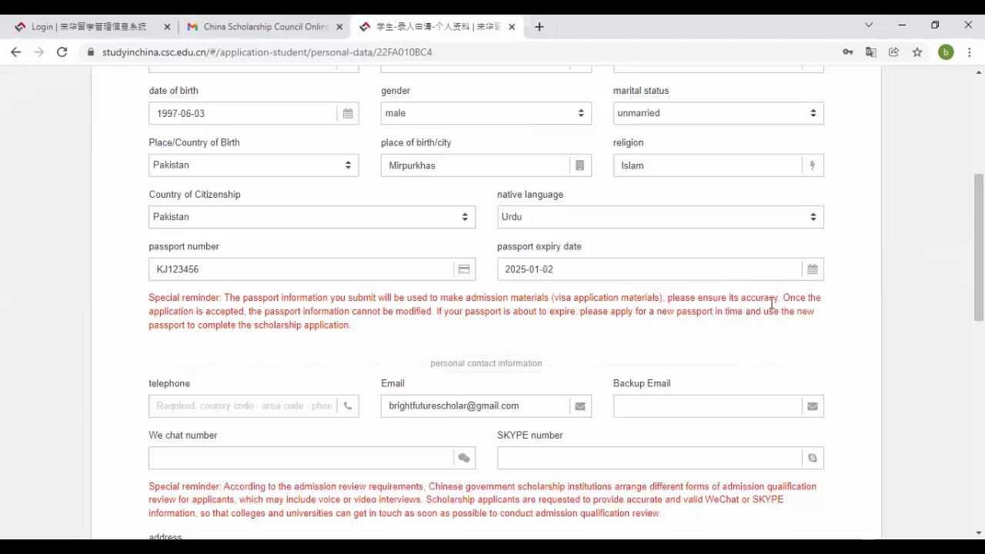
- Highlight the passport-accuracy and cannot-be-modified reminders
drag(782, 300, 693, 302)
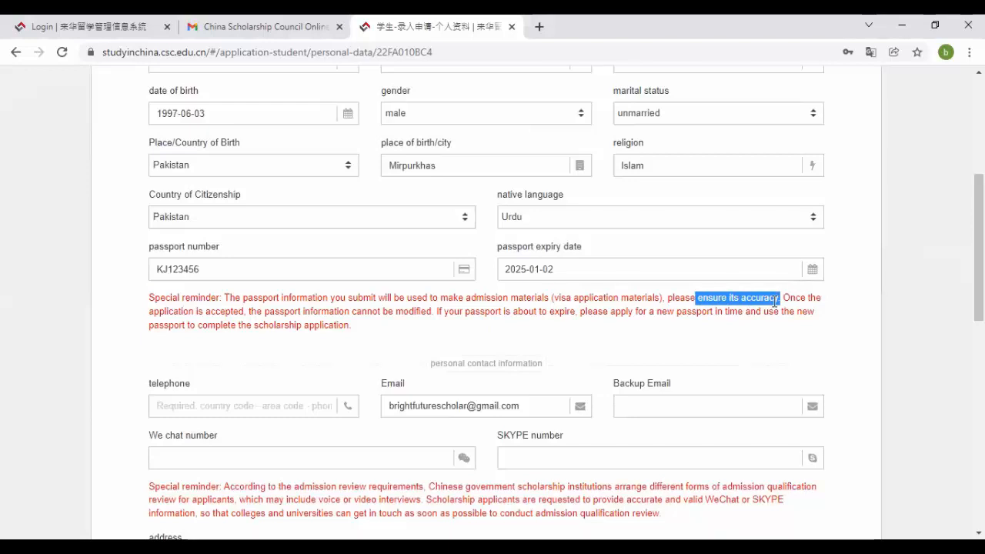
click(694, 301)
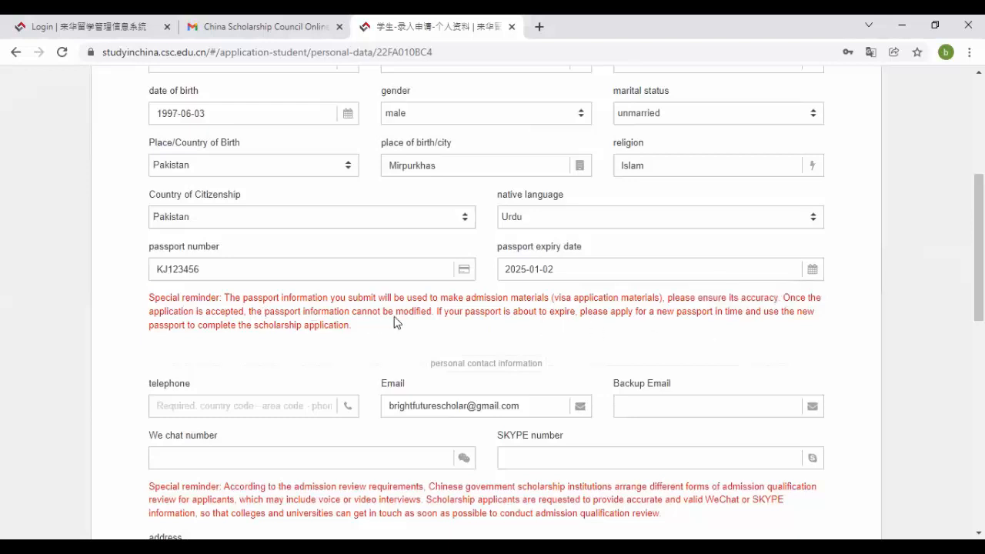
drag(433, 314, 352, 312)
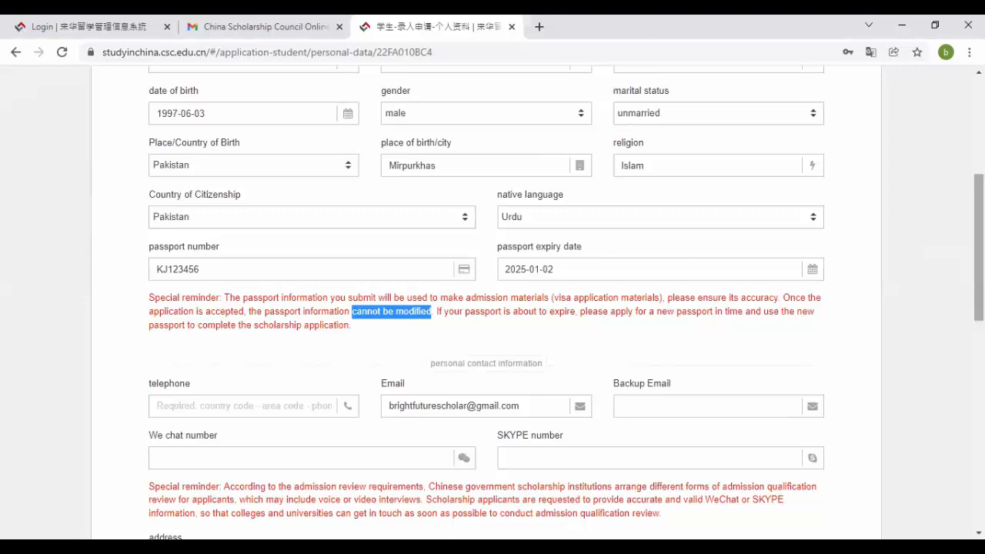
scroll(978, 246, down, 3)
- Fill in the telephone number, backup e-mail, WeChat and Skype IDs
click(583, 150)
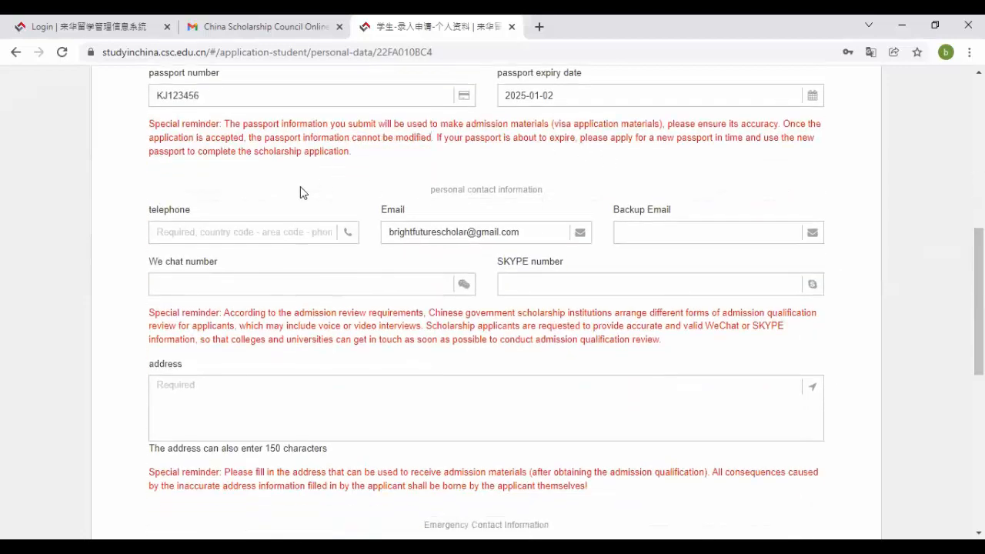
click(216, 233)
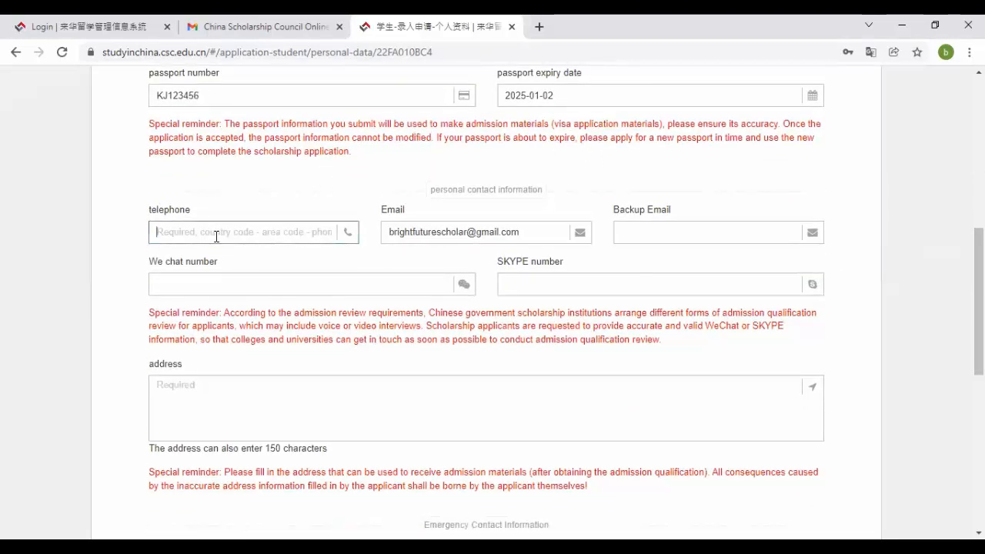
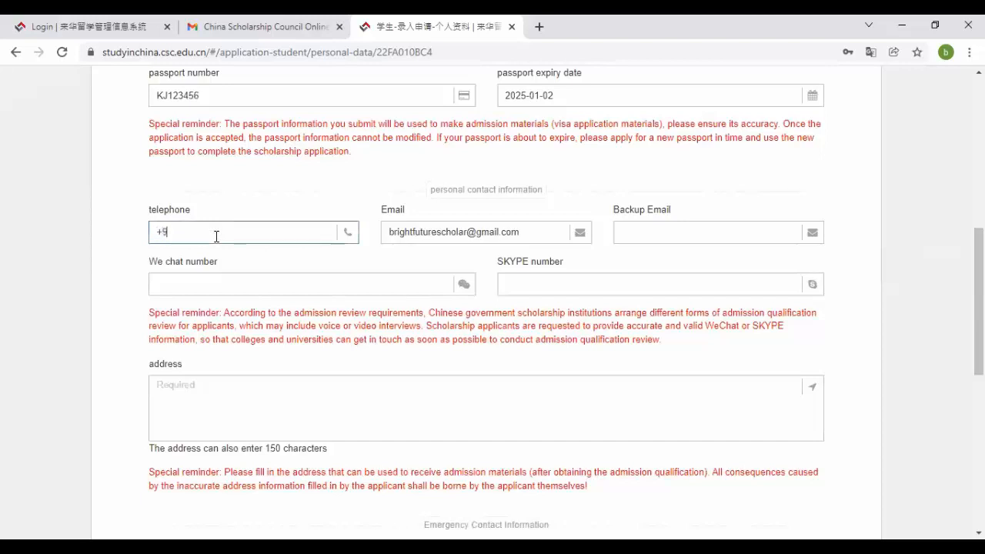
click(636, 230)
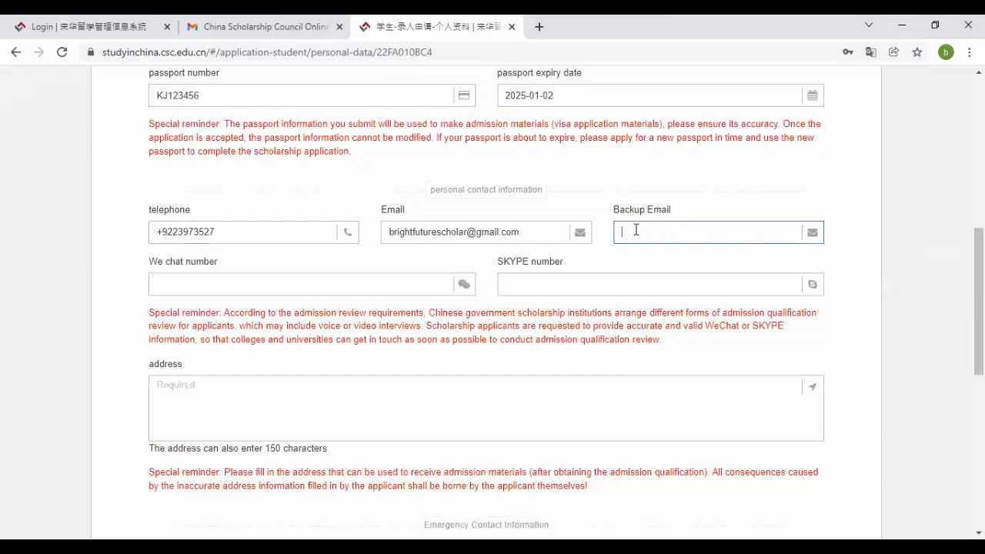
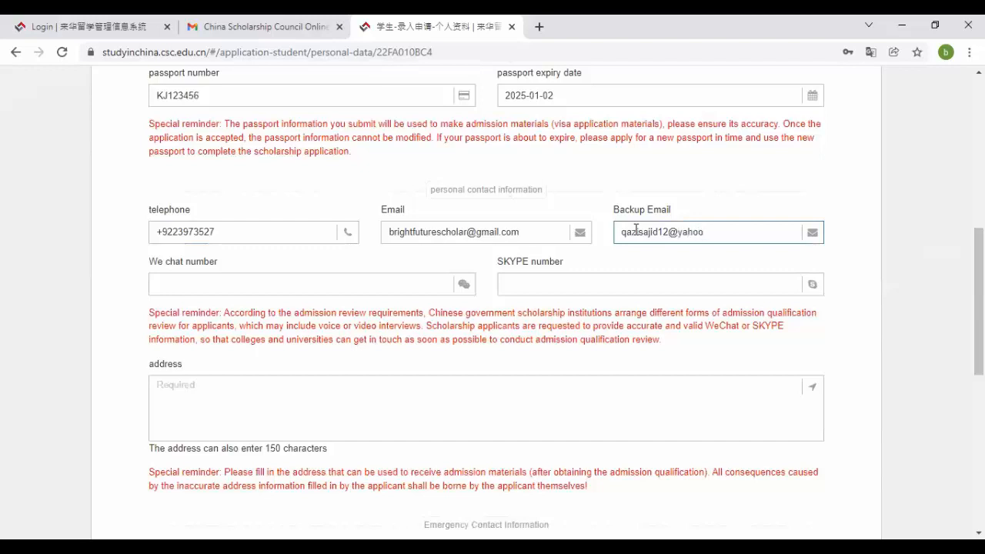
key(Tab)
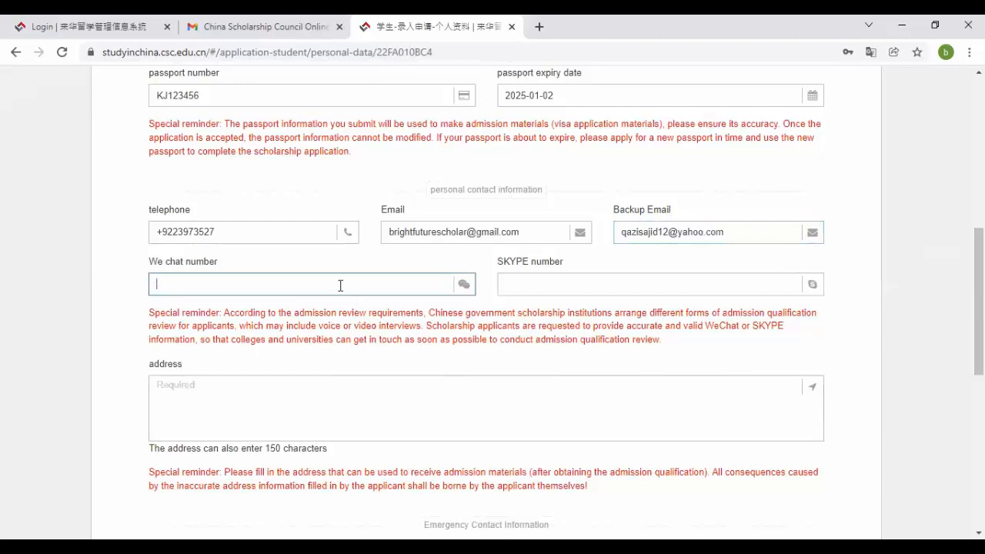
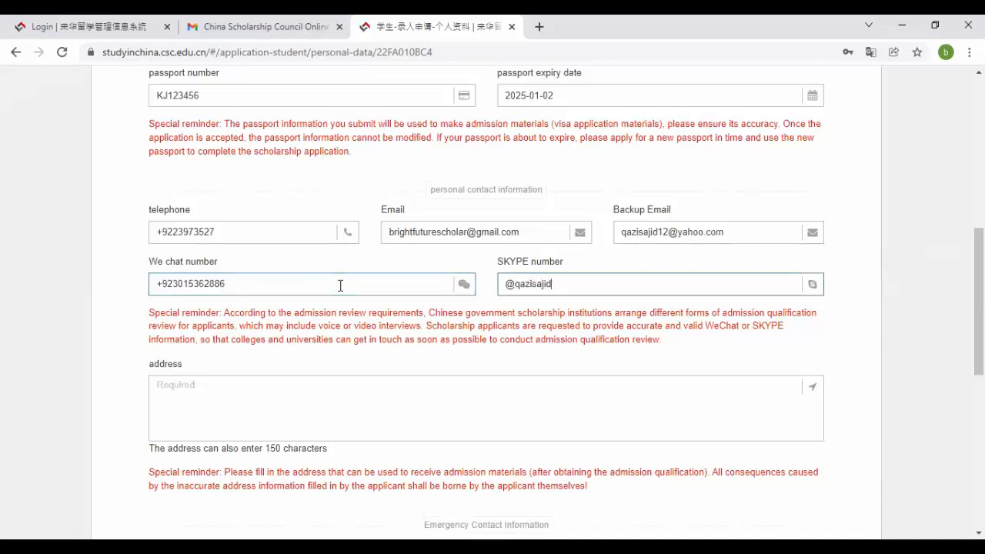
key(Tab)
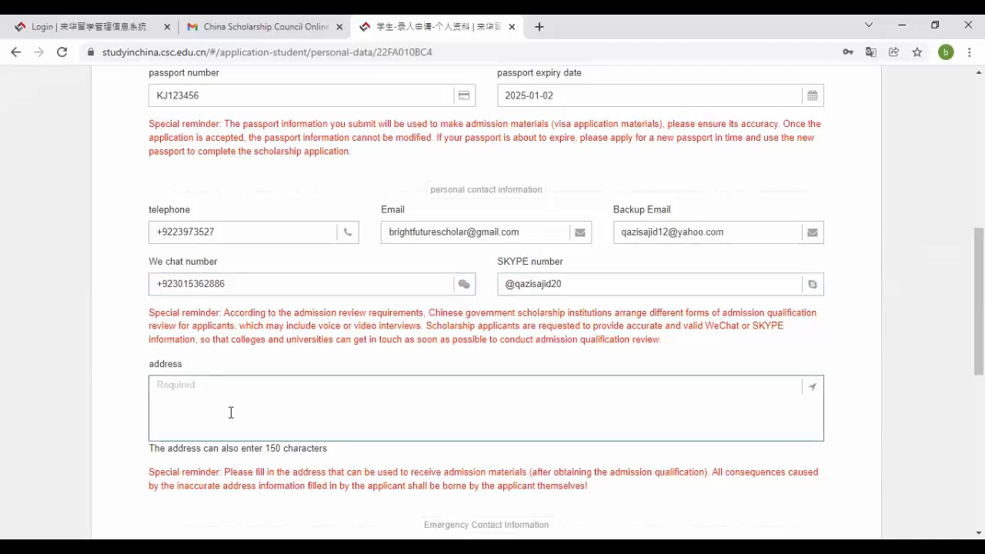
- Type a template address: house number, City (City Postal Address), subdivision, division, province, country
text(House No#20)
text(comp)
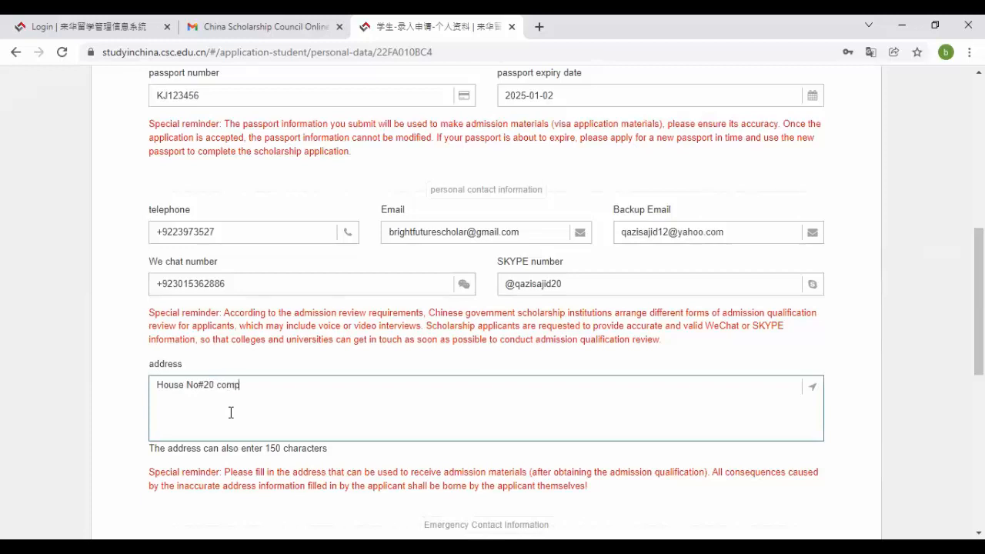
text(lete address, )
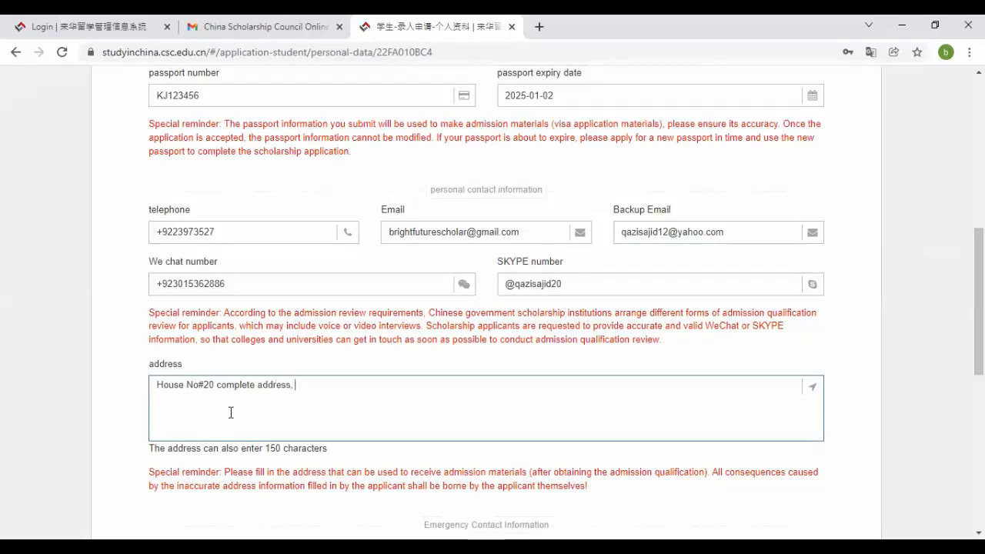
text(City )
text( Subsivisio)
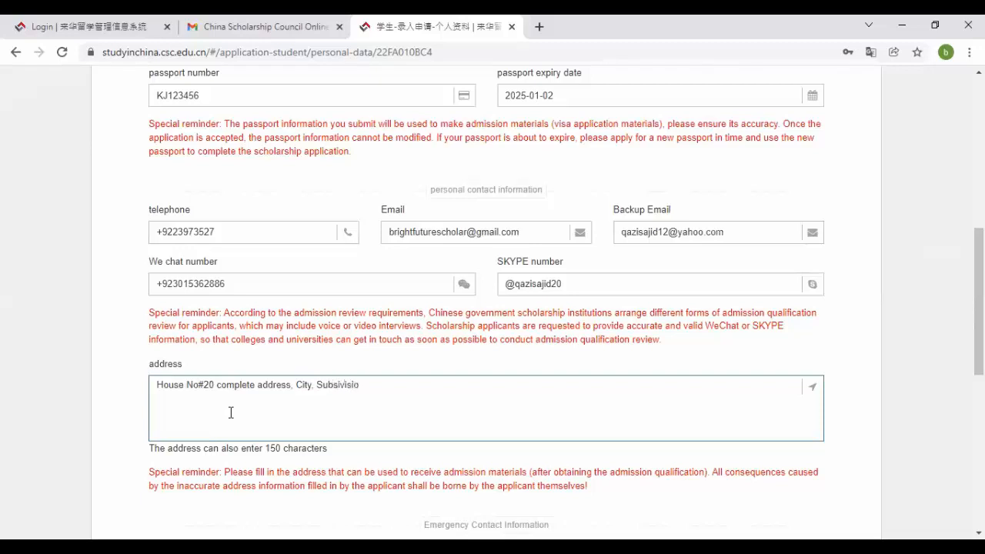
text(n, Division, Pro)
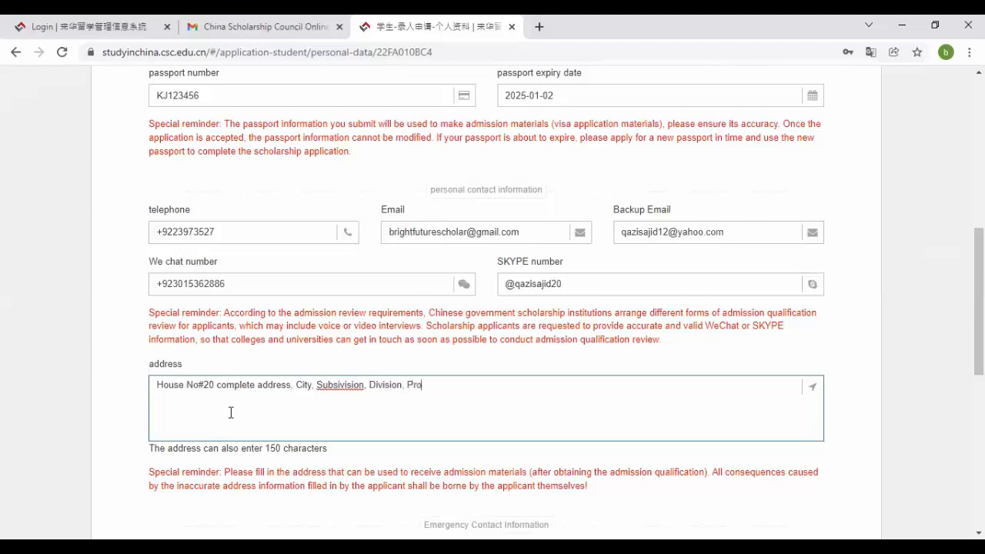
text(vince, Country)
click(312, 383)
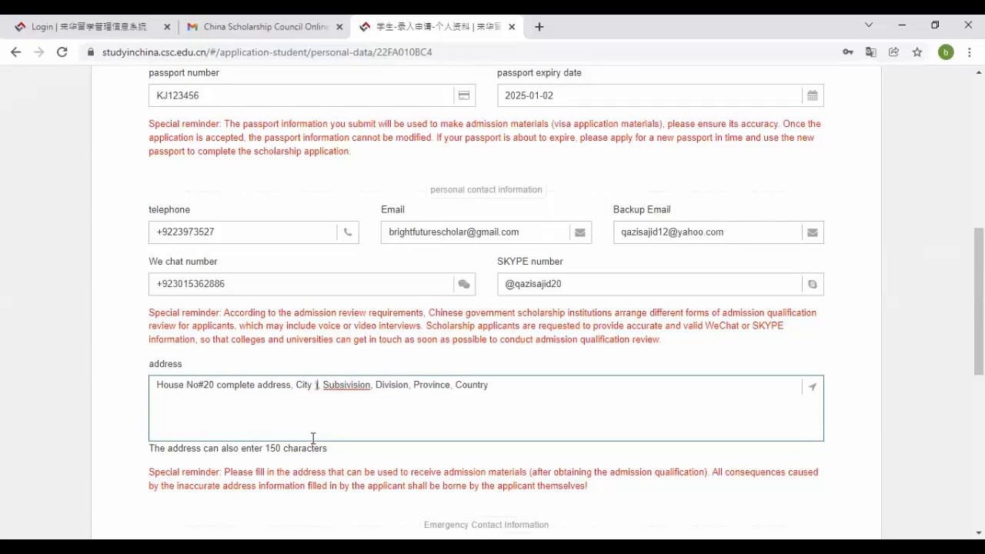
key(BackSpace)
text((City )
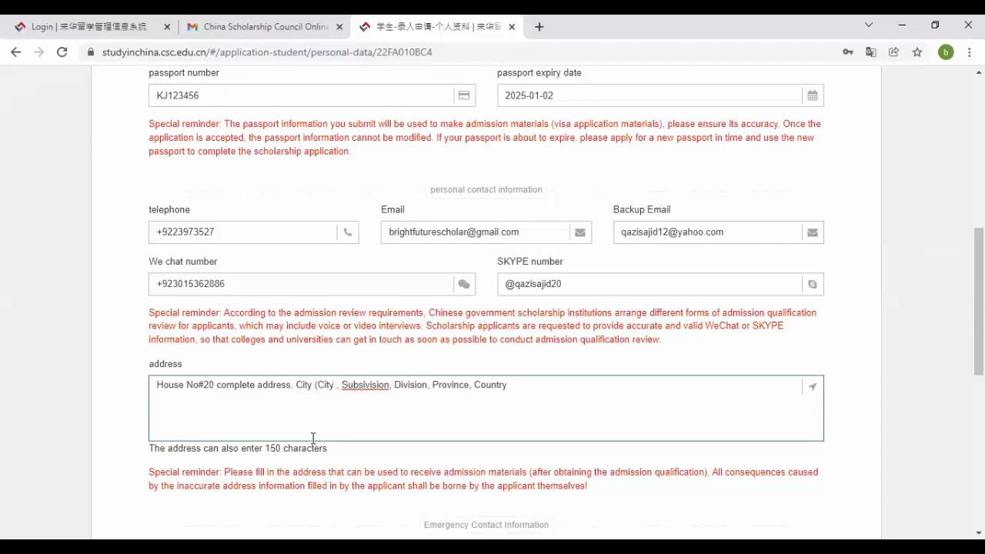
text(Postal )
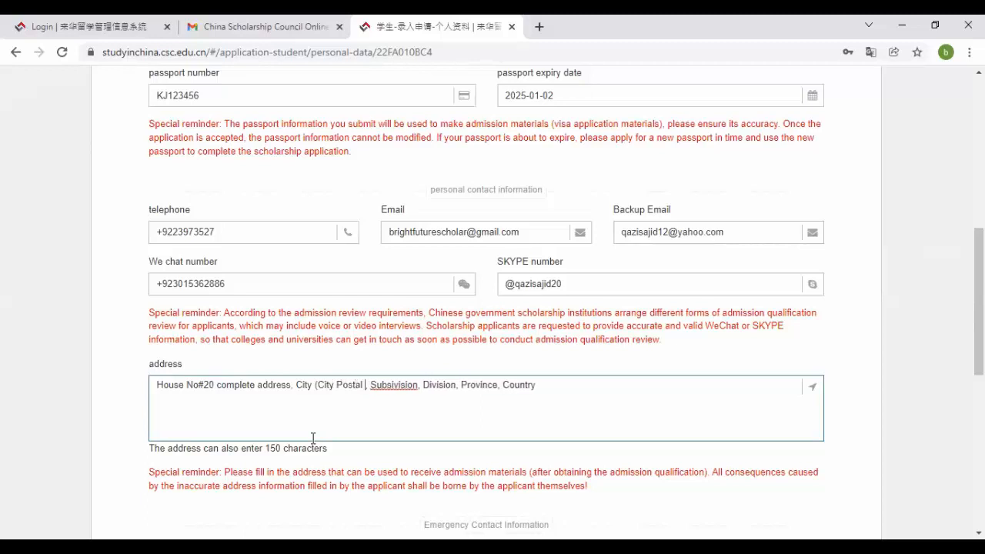
text(Address)
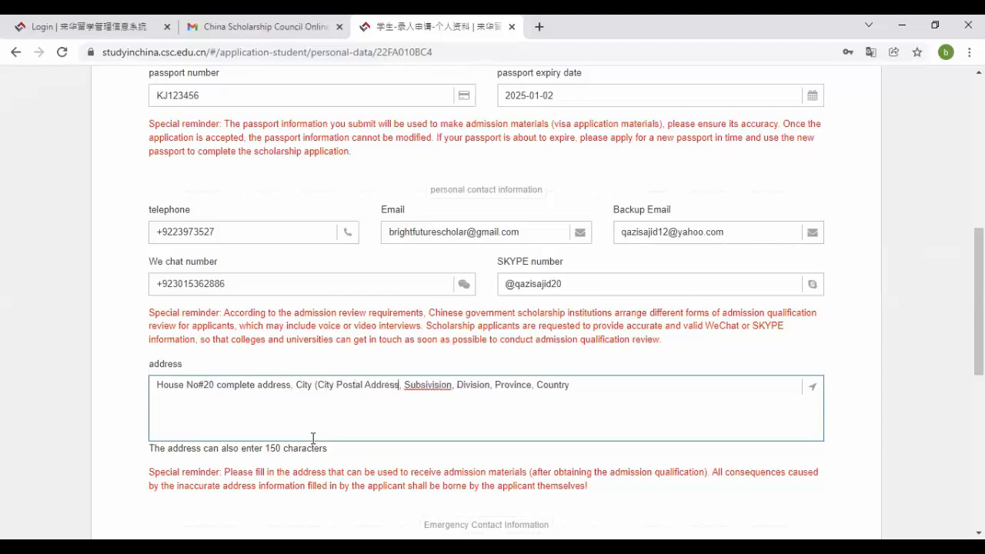
text())
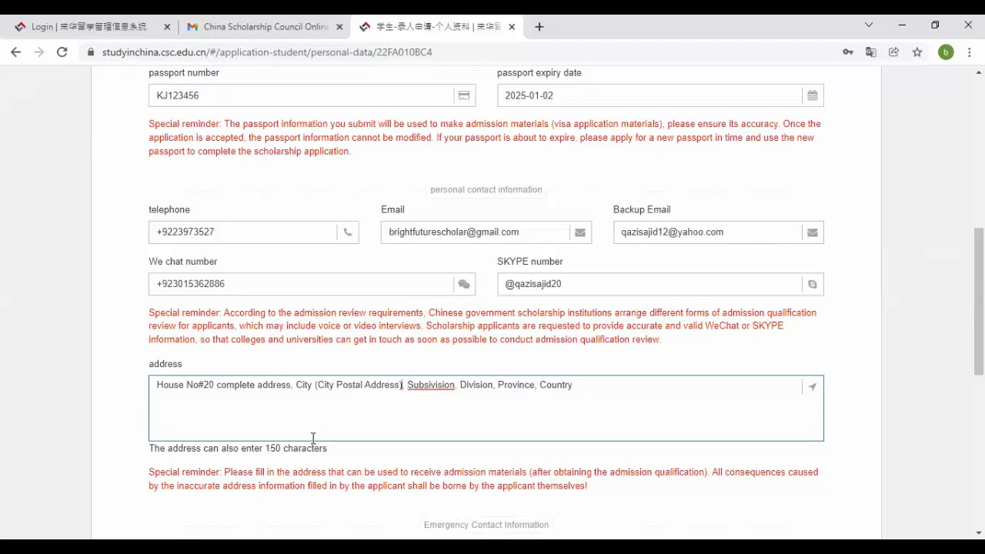
key(Left)
key(Left)
key(Left)
key(Left)
key(Left)
key(Left)
key(Left)
key(Left)
key(Left)
key(Left)
key(Left)
key(Right)
key(Right)
key(Right)
key(Right)
key(Right)
key(Right)
key(Right)
key(Right)
key(Right)
key(Right)
key(Right)
key(Right)
key(Right)
key(Right)
key(Right)
key(Right)
key(Right)
key(Right)
key(Right)
key(Right)
key(Left)
key(Left)
key(Left)
key(Left)
key(Left)
key(Left)
key(Left)
key(Left)
key(Left)
key(Left)
key(Left)
key(Left)
key(Left)
key(Left)
key(Left)
key(Left)
key(Left)
key(Left)
key(Left)
key(Left)
key(Left)
key(Left)
key(Right)
key(Right)
key(Right)
key(Right)
key(Right)
key(Right)
key(Right)
key(Right)
key(Right)
key(Right)
key(Right)
key(Right)
key(Right)
key(Right)
key(Right)
key(Right)
key(Right)
key(Right)
key(Right)
key(Right)
key(Right)
key(Right)
key(Right)
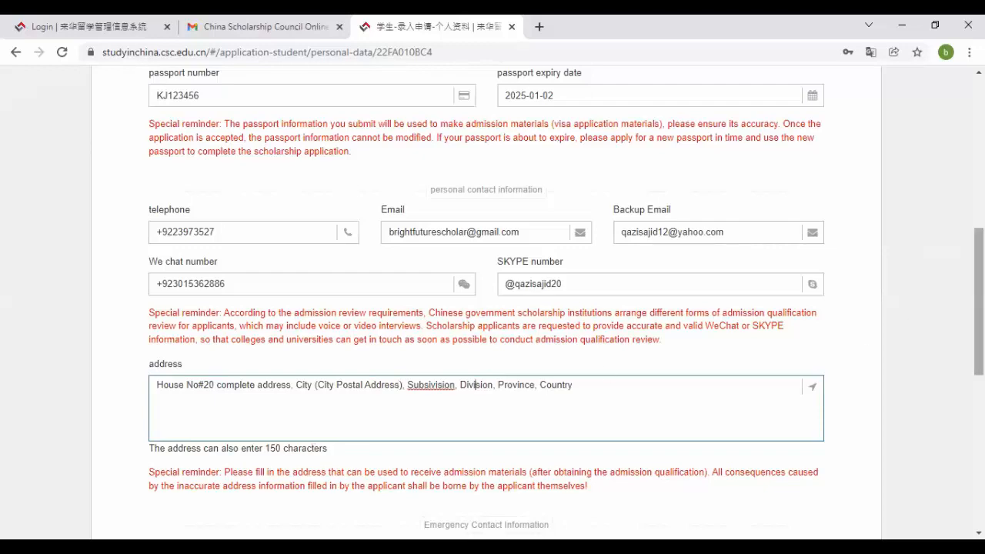
drag(979, 302, 978, 392)
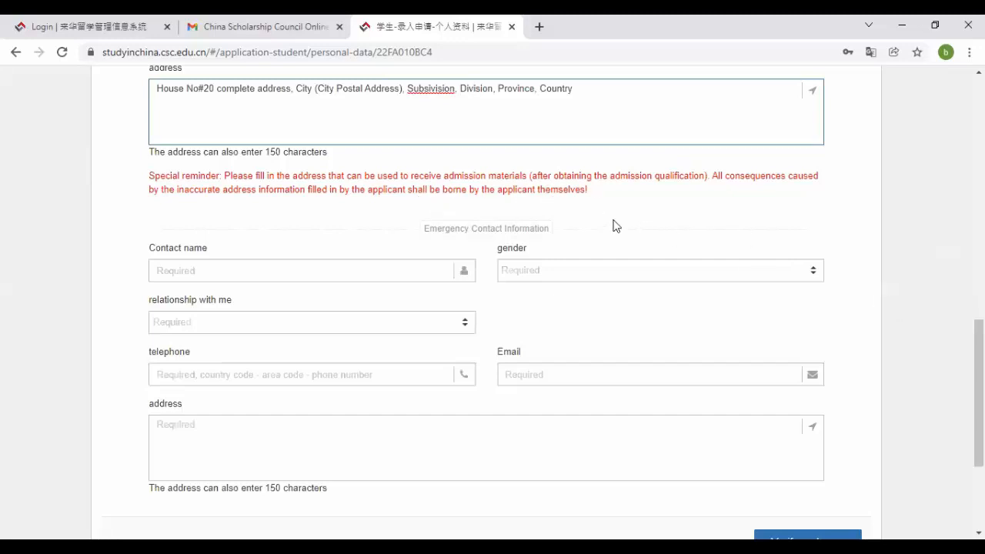
- Enter the emergency contact's name
click(365, 269)
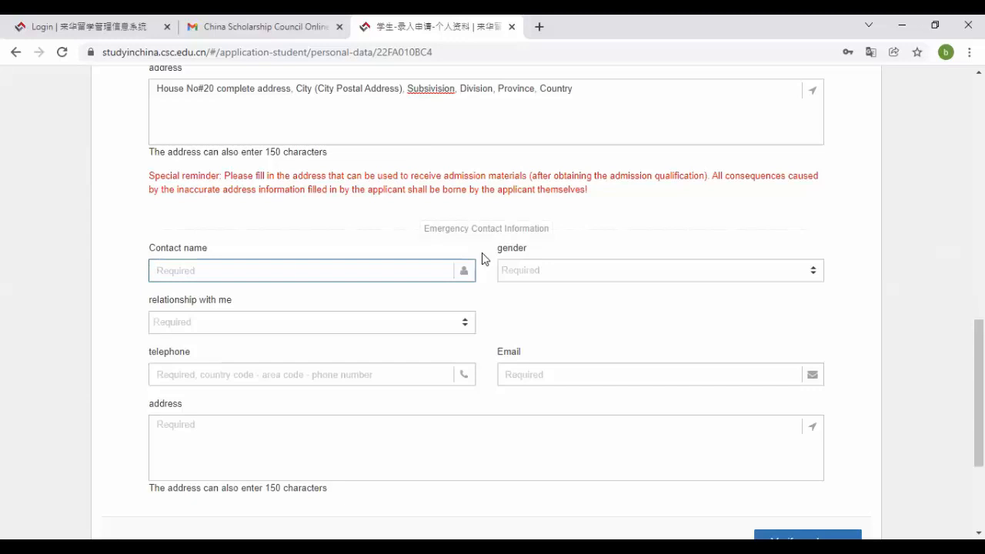
text(F)
key(BackSpace)
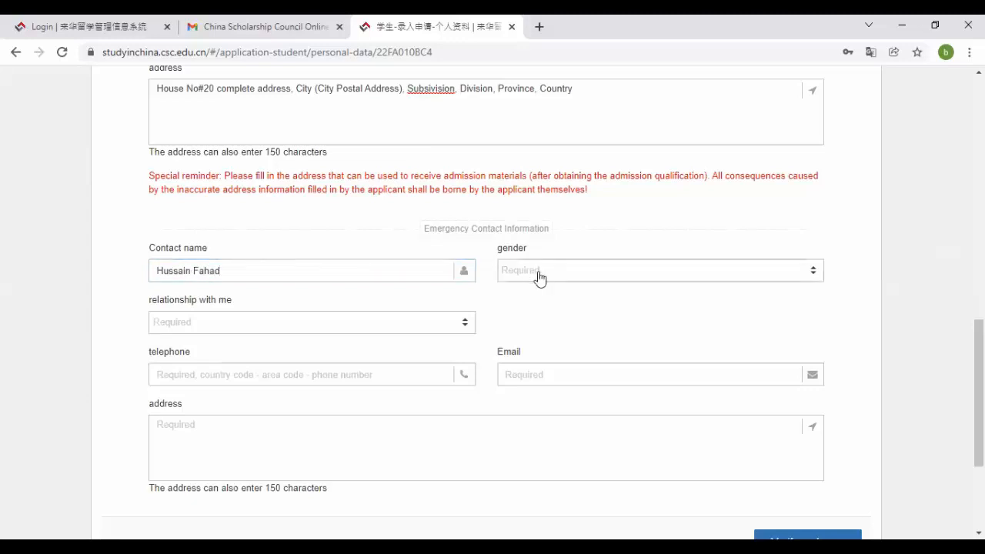
- Set the contact's gender to male and relationship to brothers and sisters
click(541, 275)
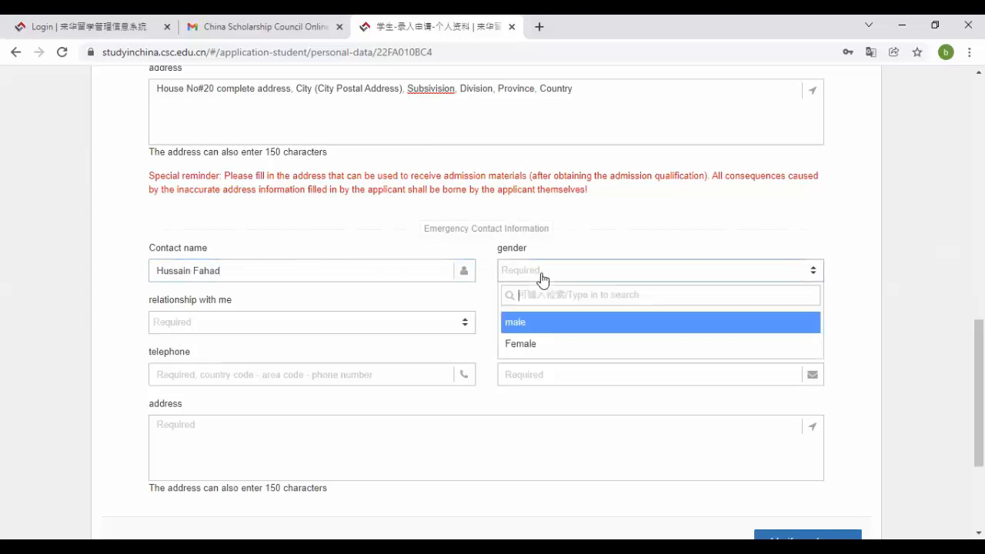
click(560, 326)
click(378, 320)
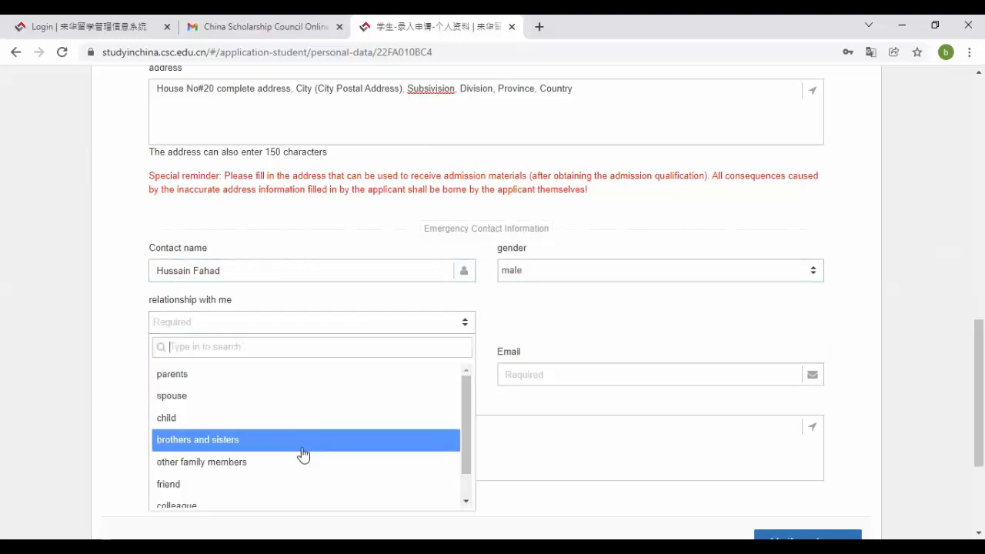
mouse_move(466, 392)
mouse_down()
mouse_move(467, 432)
mouse_move(467, 385)
mouse_up()
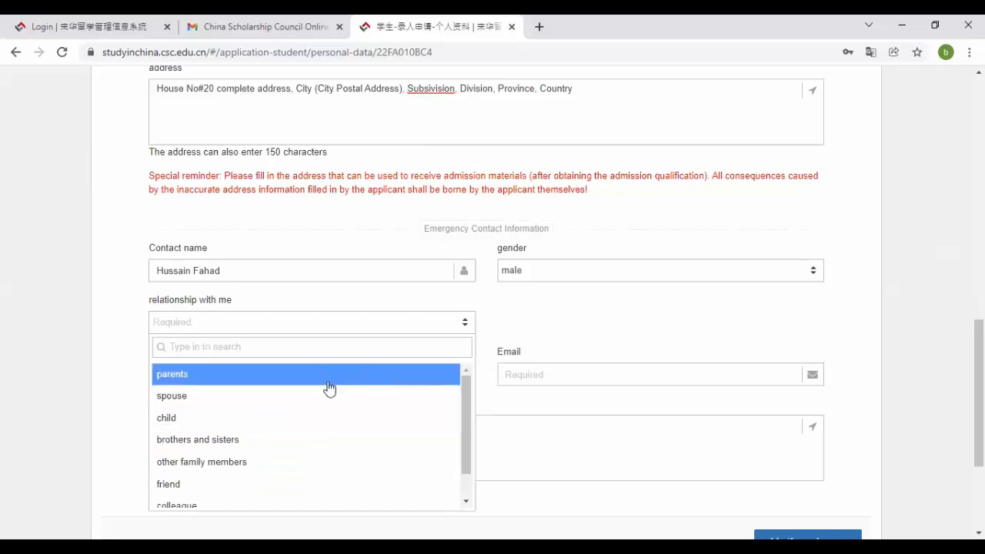
click(336, 440)
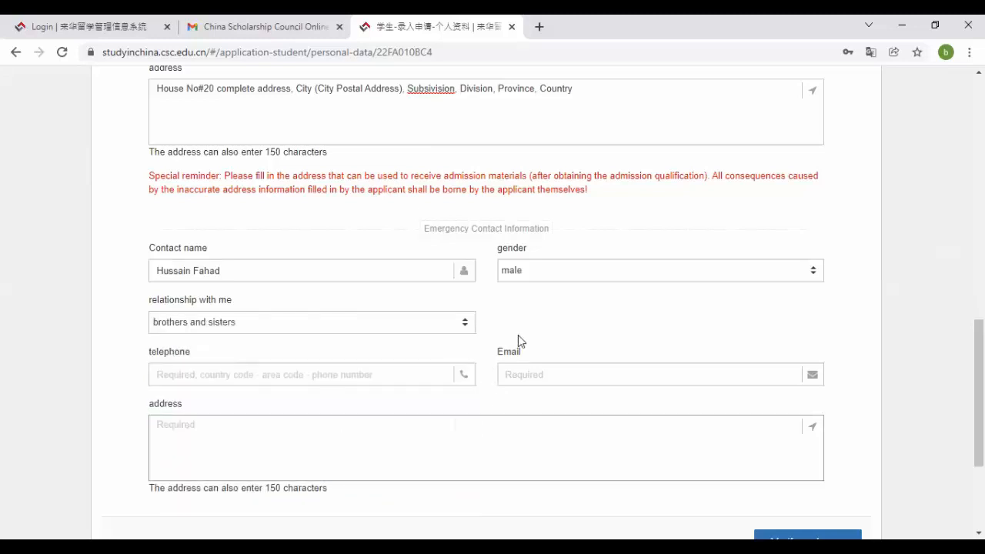
- Enter the contact's telephone number and e-mail, removing a stray letter from the e-mail
click(331, 382)
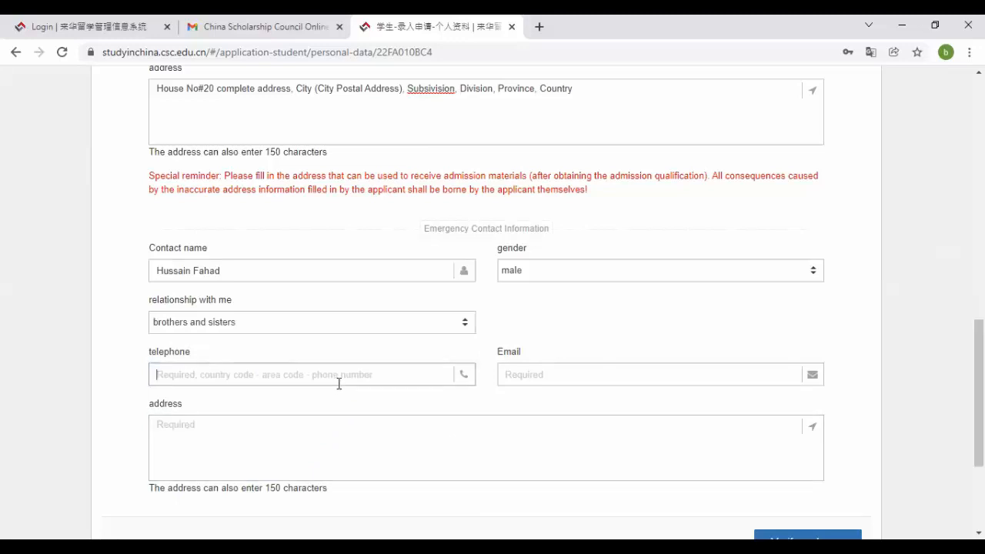
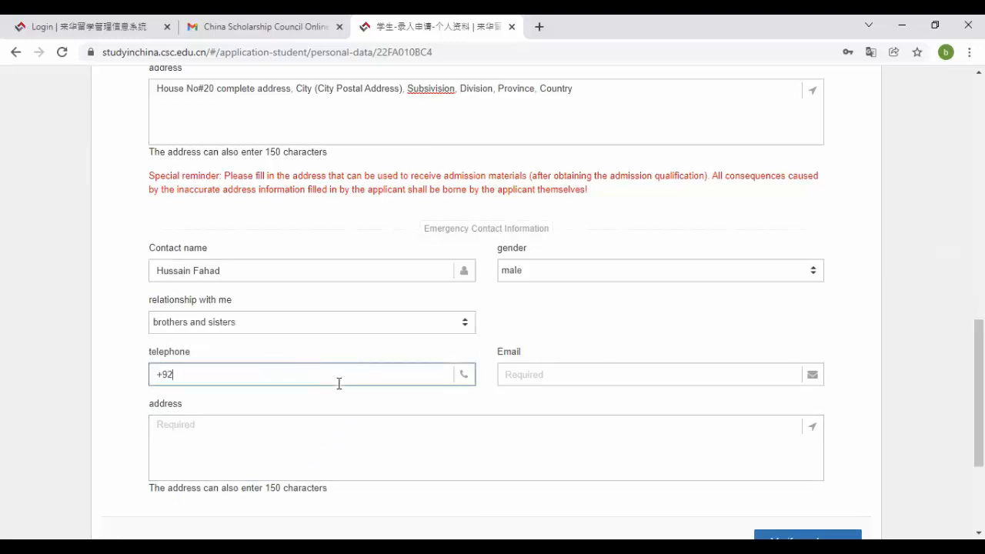
click(516, 369)
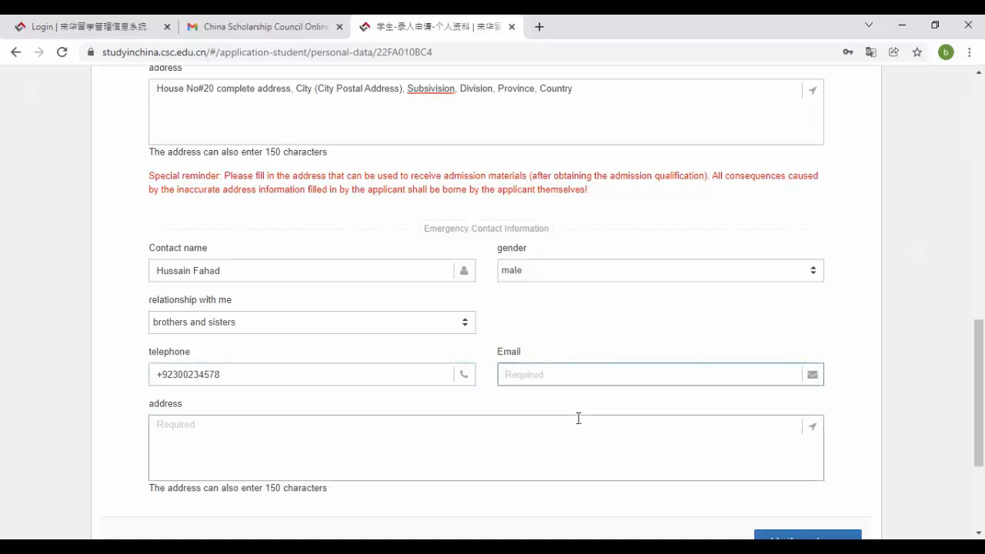
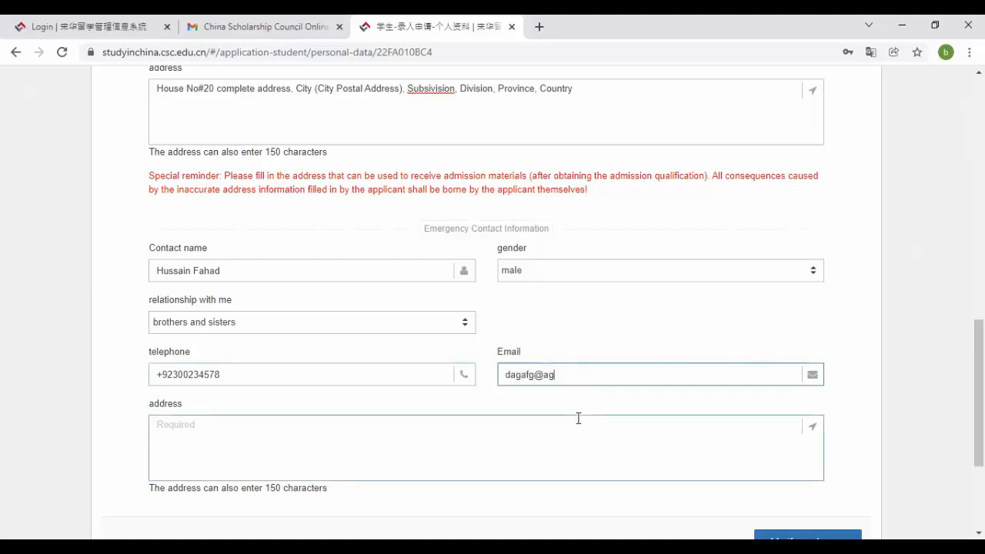
click(550, 374)
key(BackSpace)
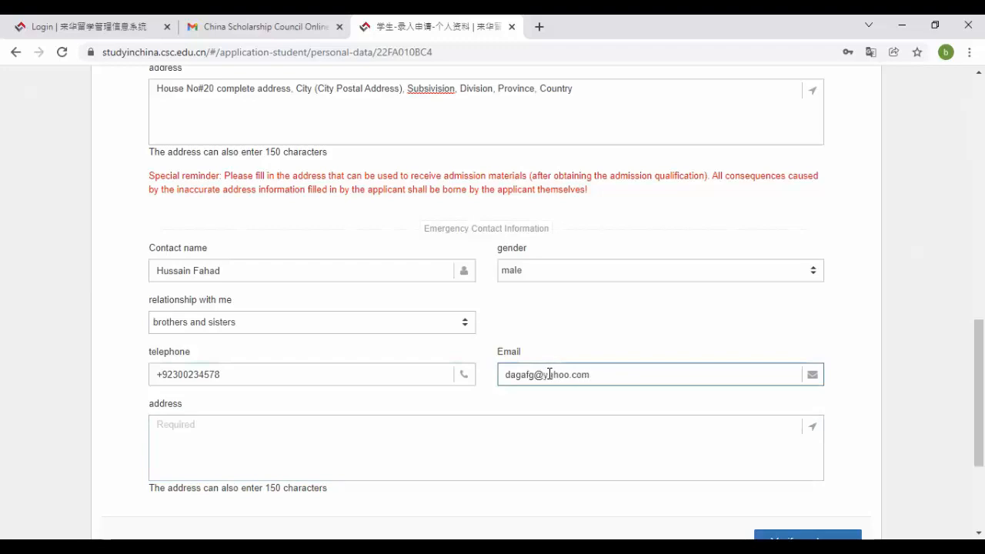
drag(978, 384, 979, 446)
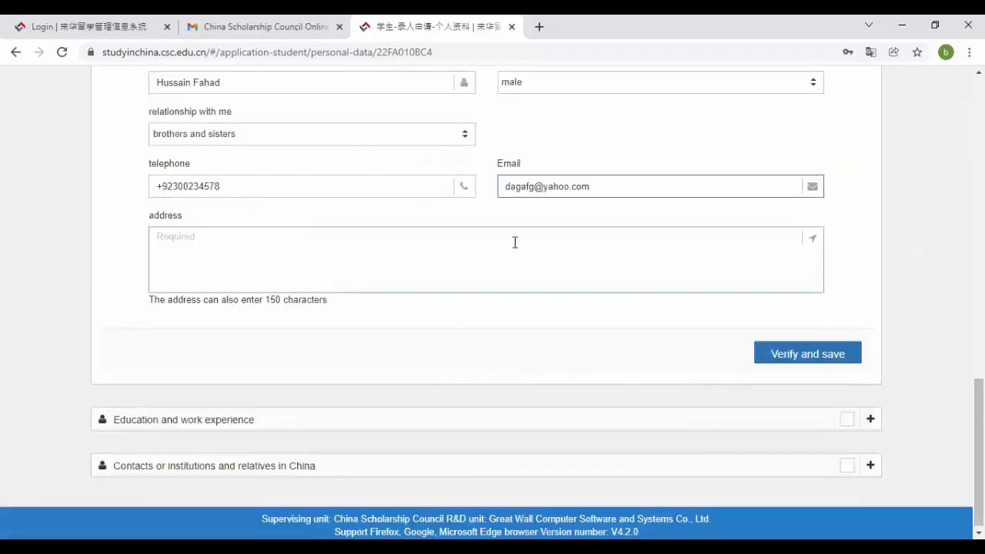
- Copy the applicant's own address into the emergency contact address field and save the basic information
scroll(671, 355, up, 6)
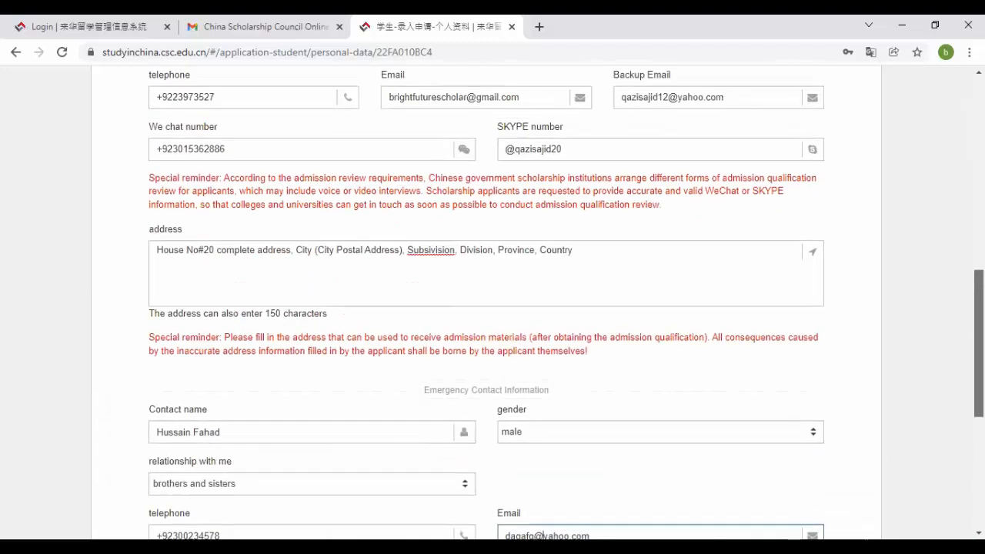
click(672, 355)
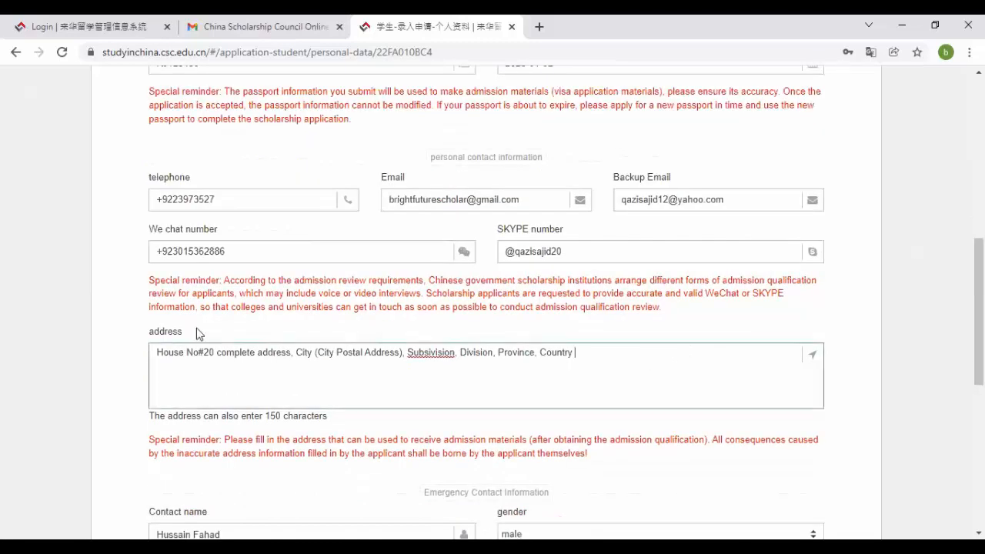
key(ctrl+a)
key(ctrl+c)
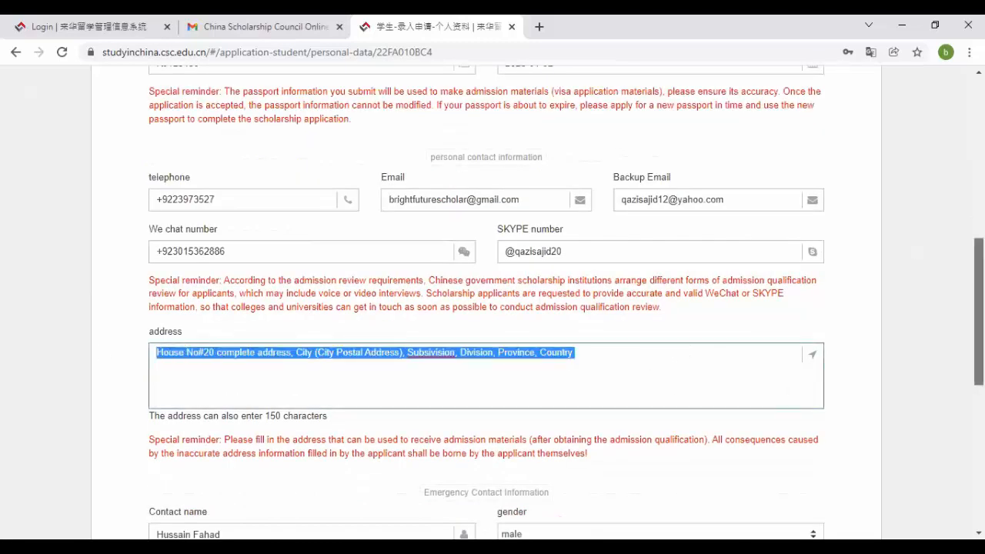
scroll(784, 391, down, 6)
click(569, 239)
key(ctrl+v)
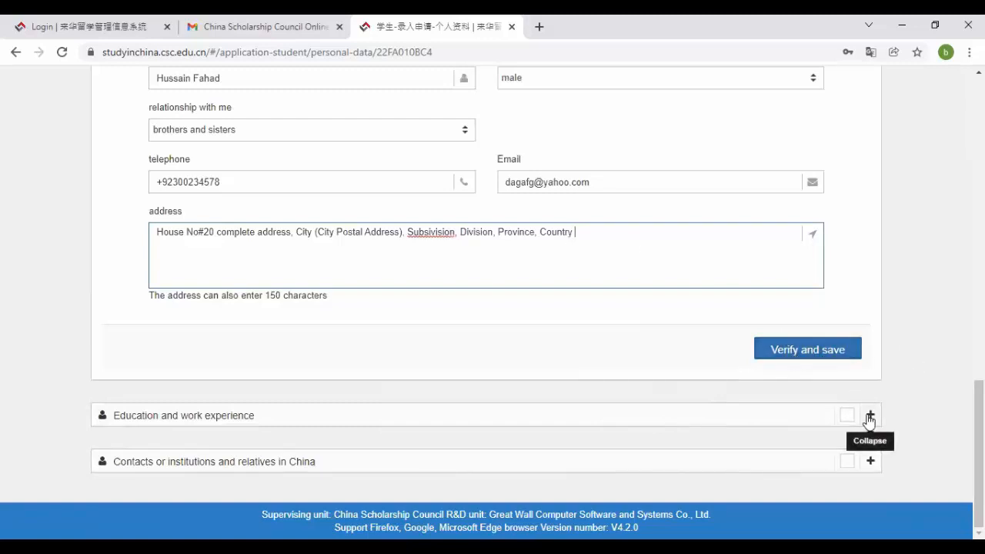
click(821, 355)
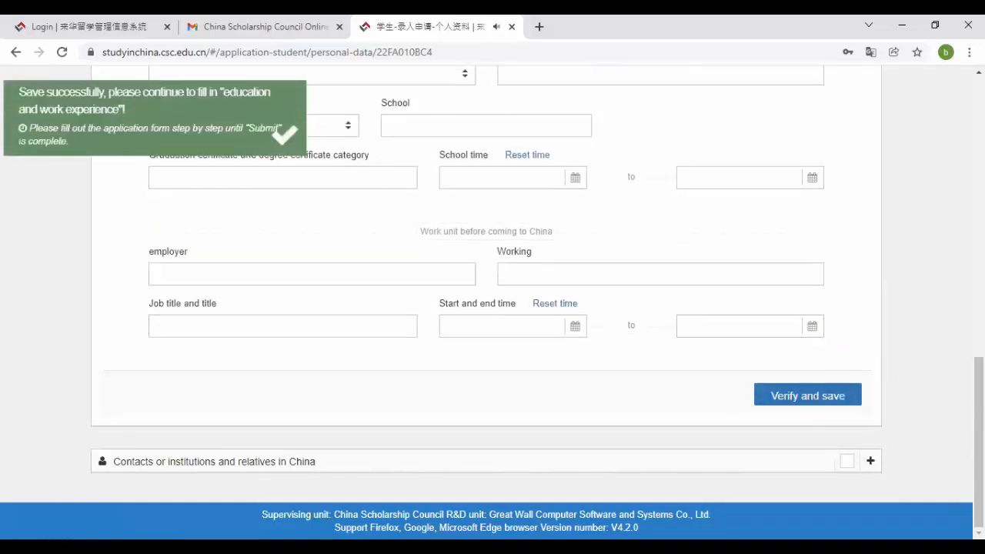
- Set the highest degree level to Undergraduate and enter the major Power Engineerng
drag(979, 431, 979, 215)
drag(978, 257, 955, 230)
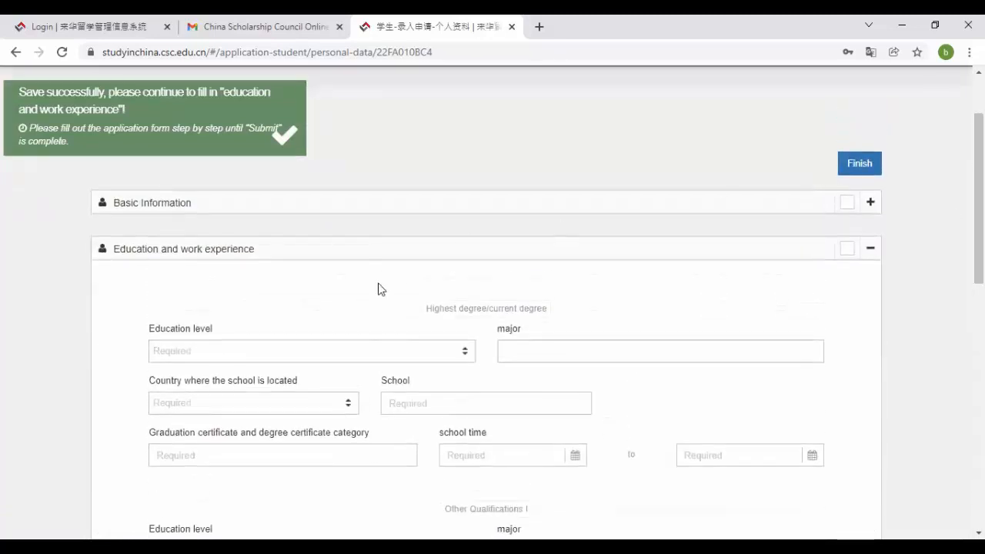
click(280, 354)
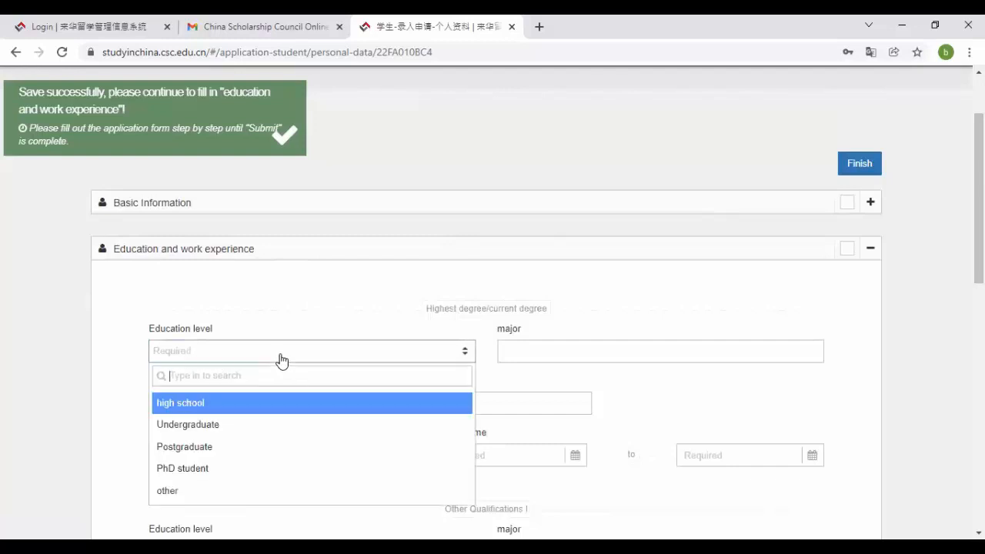
click(263, 424)
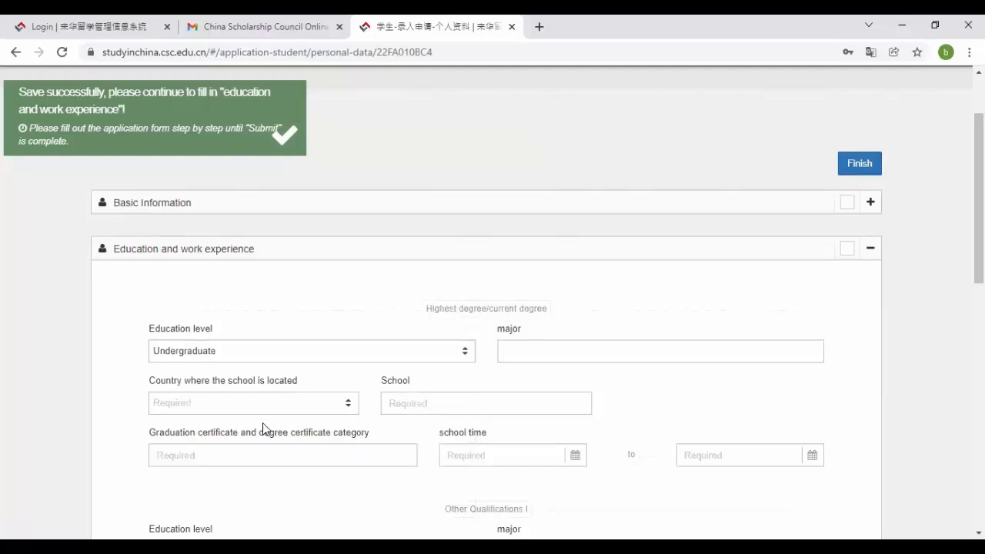
click(542, 348)
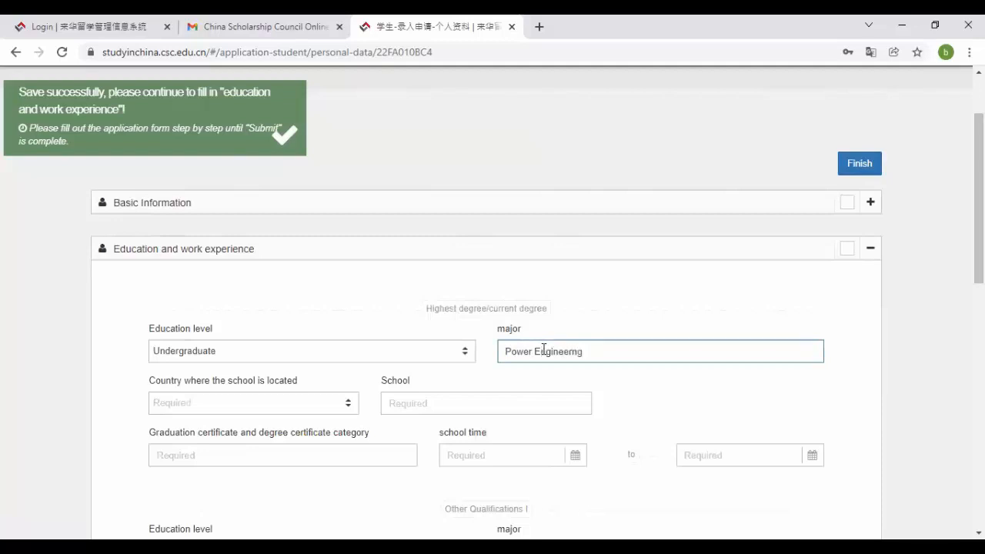
- Choose Pakistan as the school country and enter the school name Quai-e-Awam UST NawabshahSindh
click(277, 411)
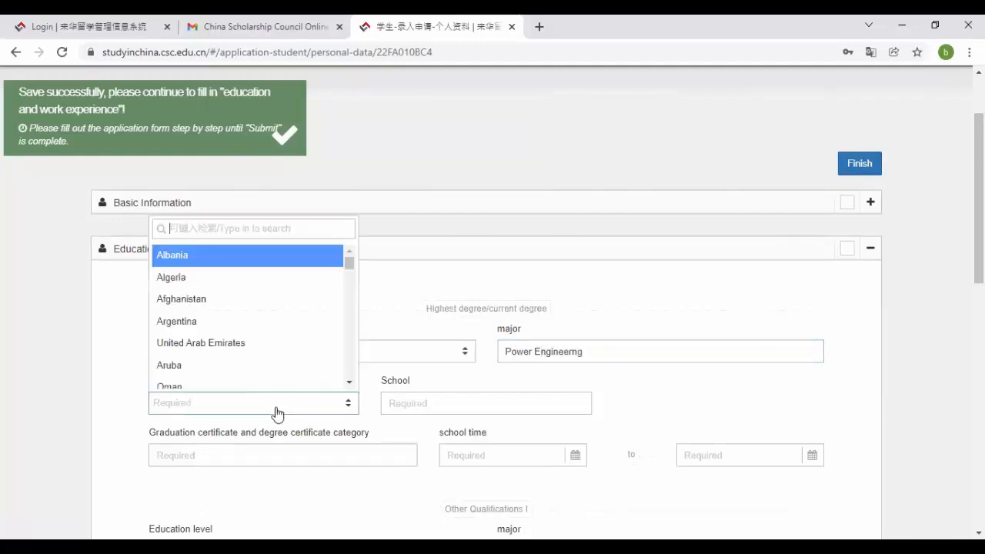
text(paki)
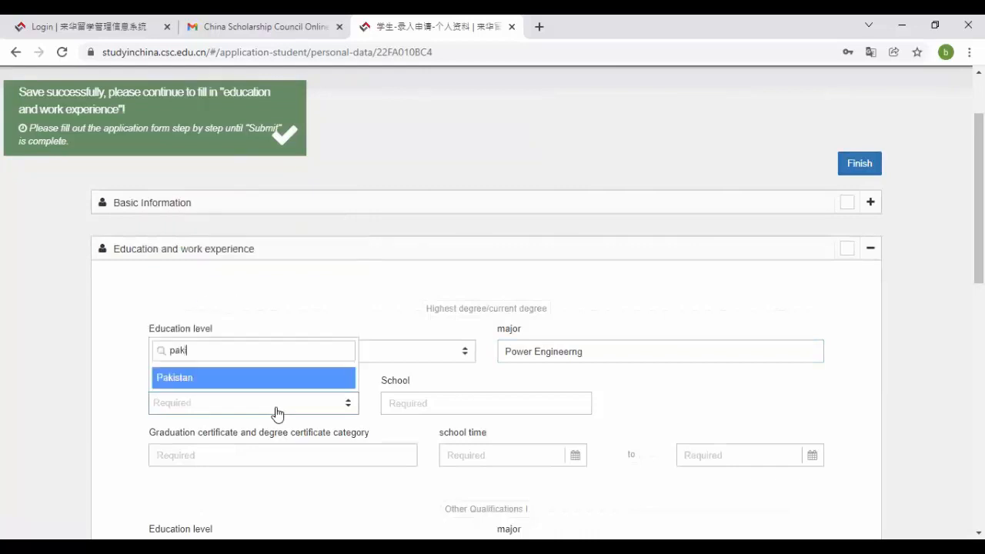
click(300, 375)
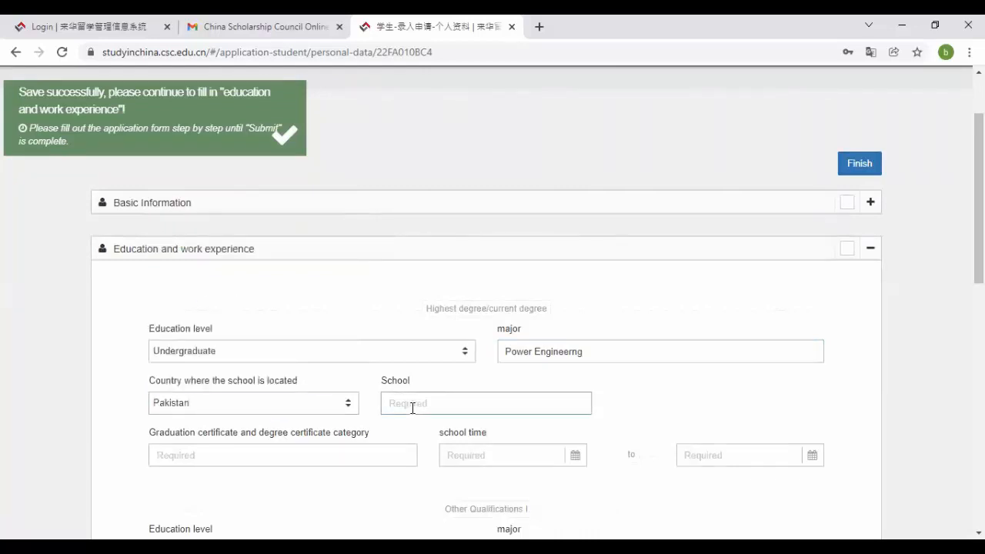
click(412, 407)
text(Qi)
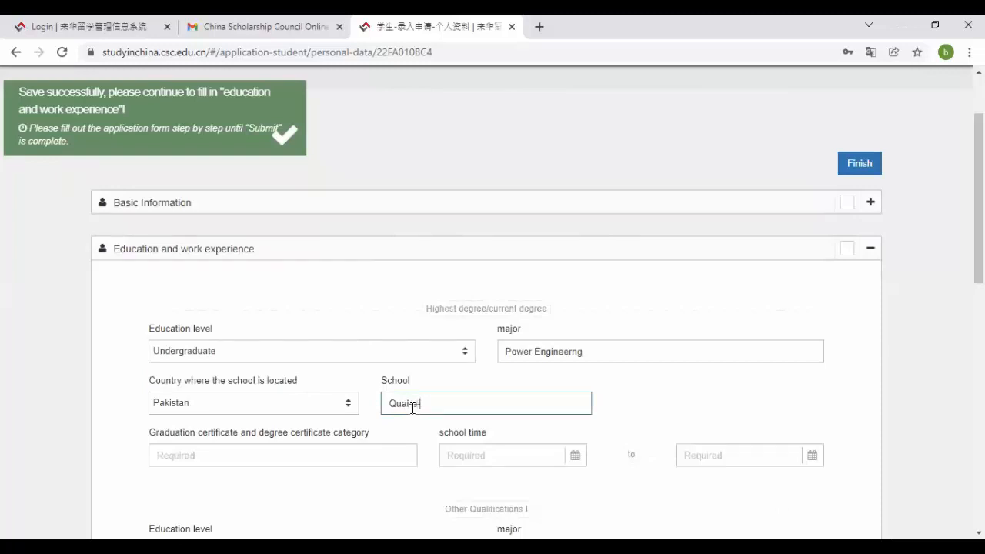
text(ai-e-Awam UST Nawabshah )
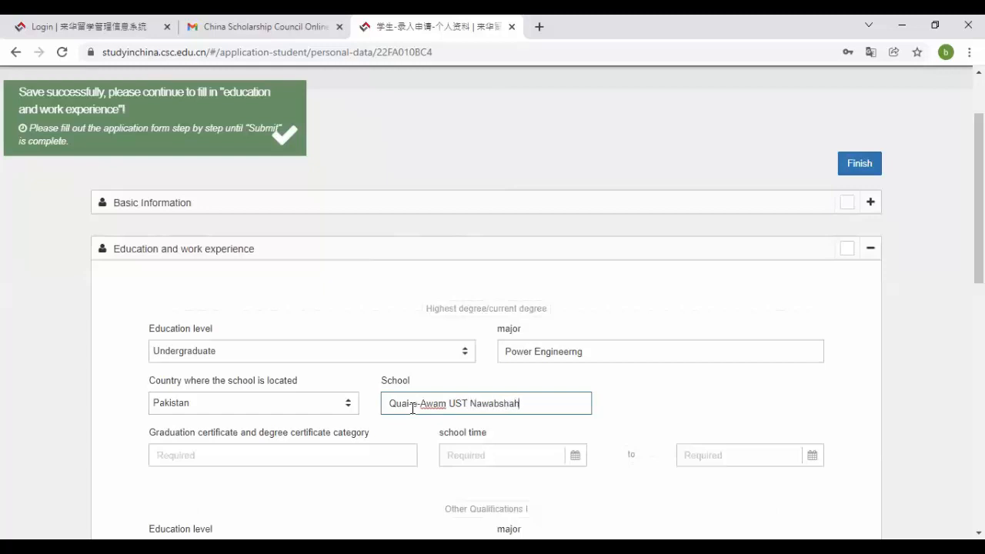
text(Sins)
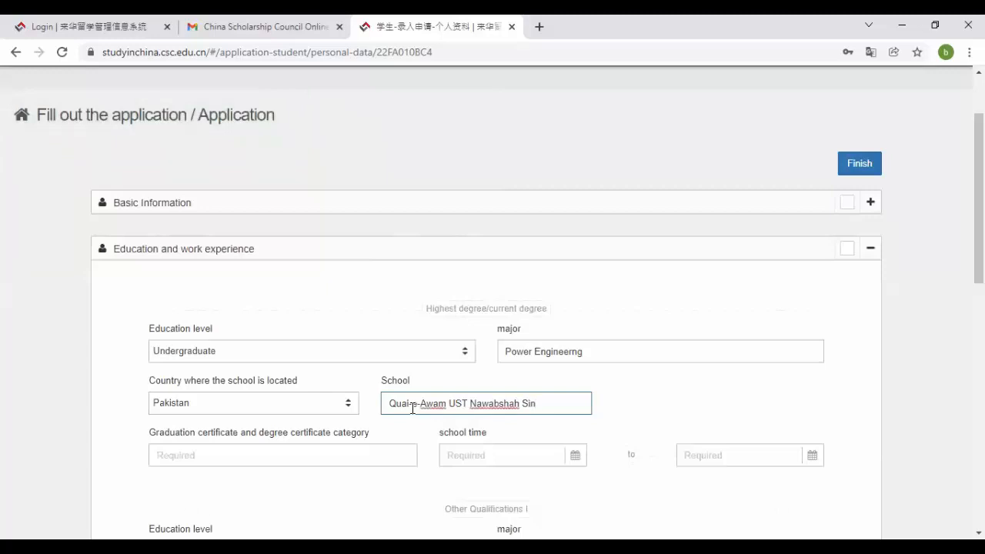
key(BackSpace)
text(d)
click(521, 402)
key(BackSpace)
text(h)
scroll(979, 199, down, 2)
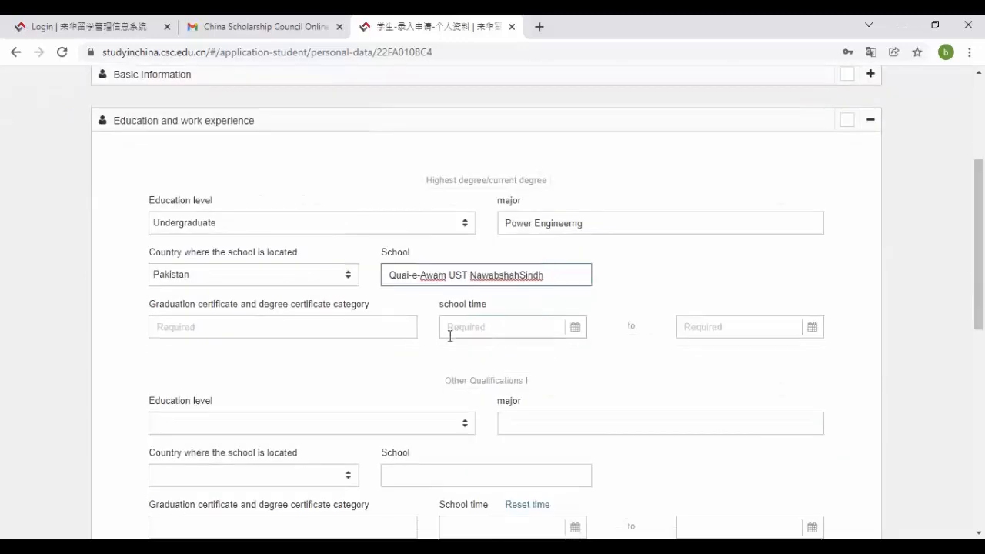
click(323, 326)
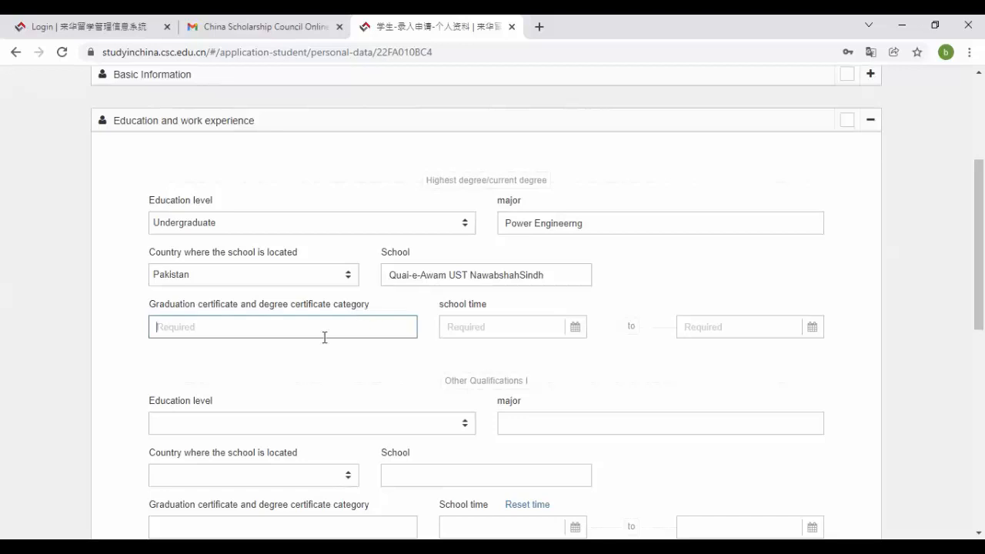
- Enter certificate category BE and set the school start date to 2015-12-14
text(BE)
key(Tab)
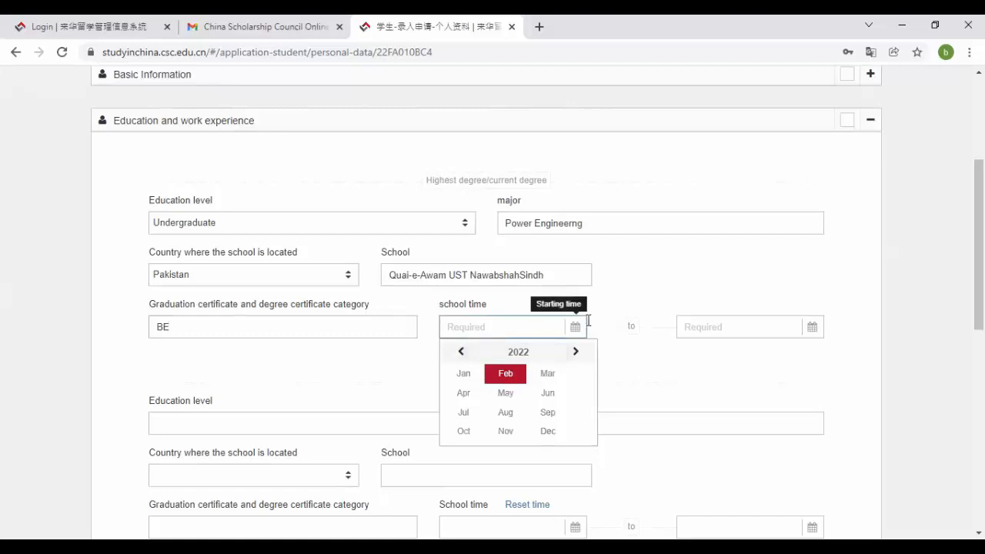
click(511, 352)
click(463, 356)
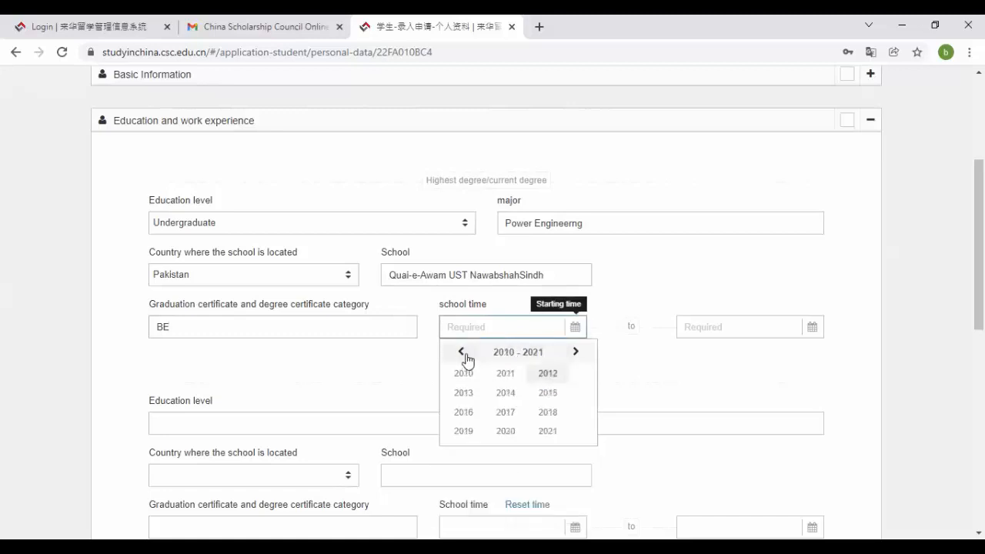
click(547, 393)
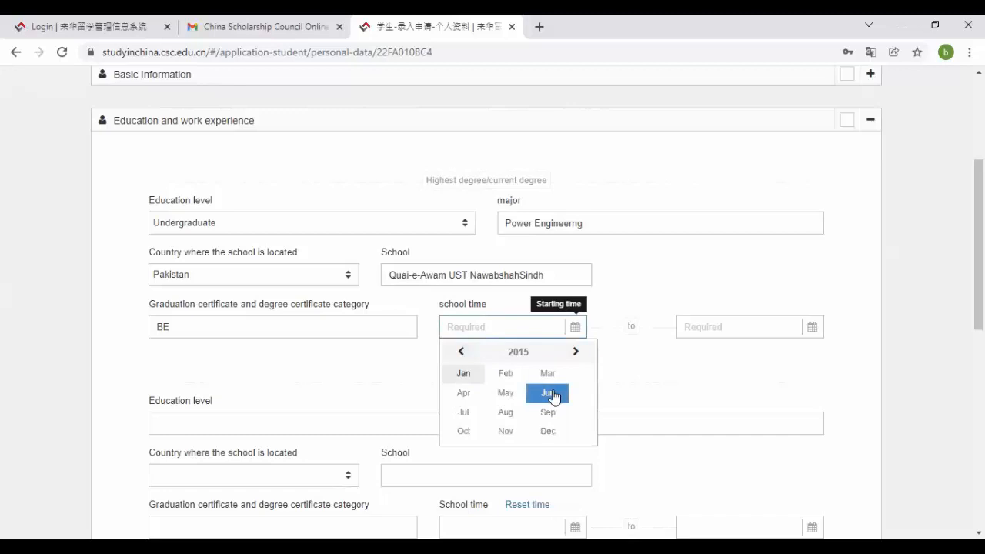
click(551, 429)
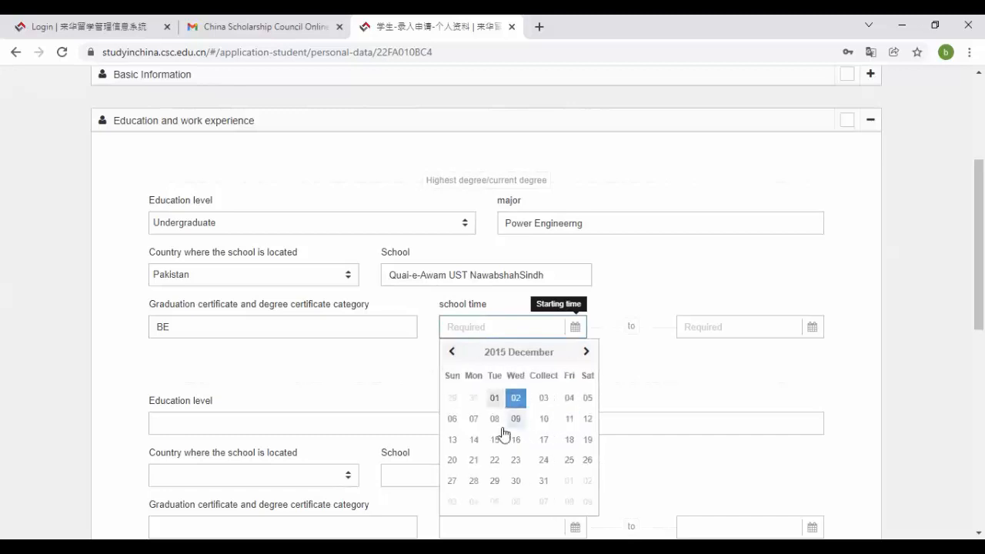
click(480, 444)
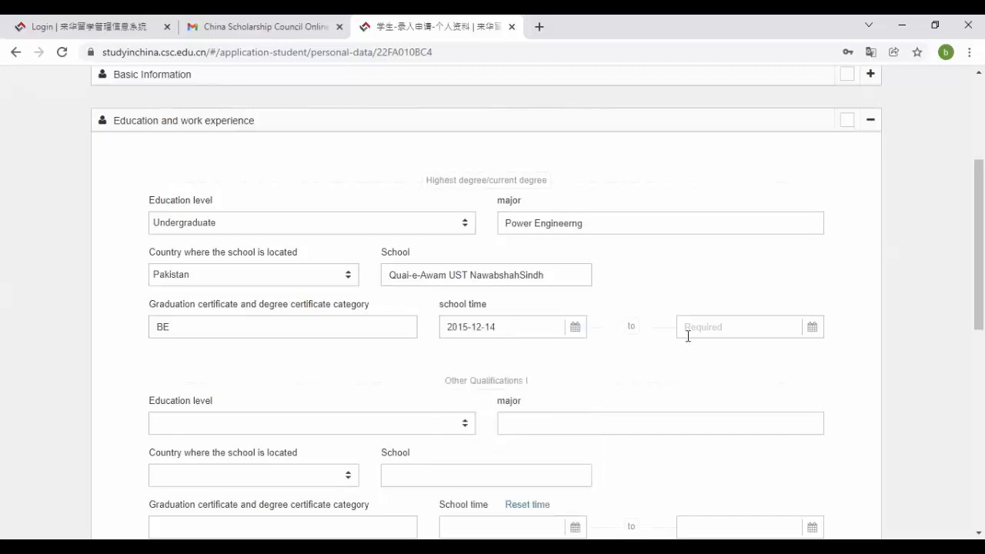
- Set the highest degree's school end date to 2019-11-14
click(741, 327)
click(753, 351)
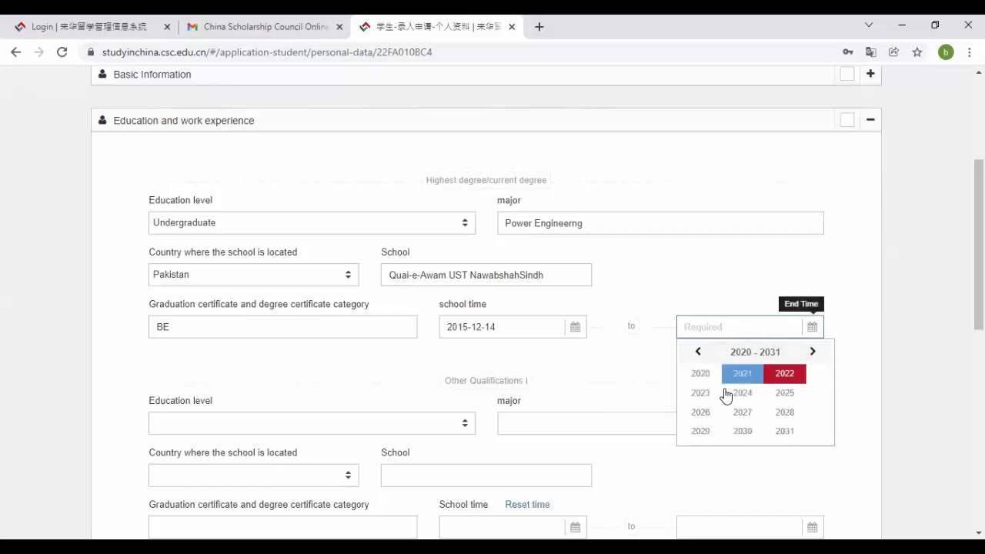
click(697, 352)
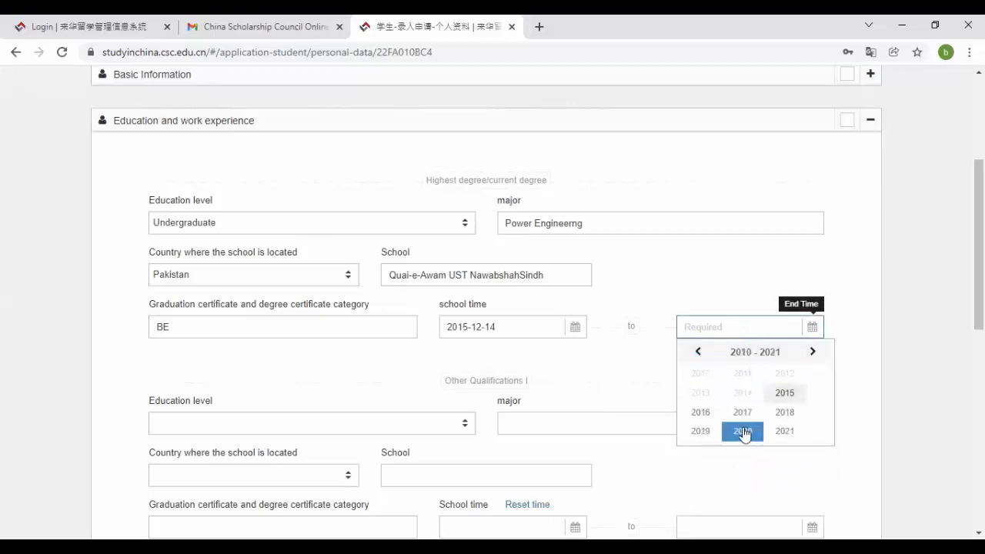
click(714, 436)
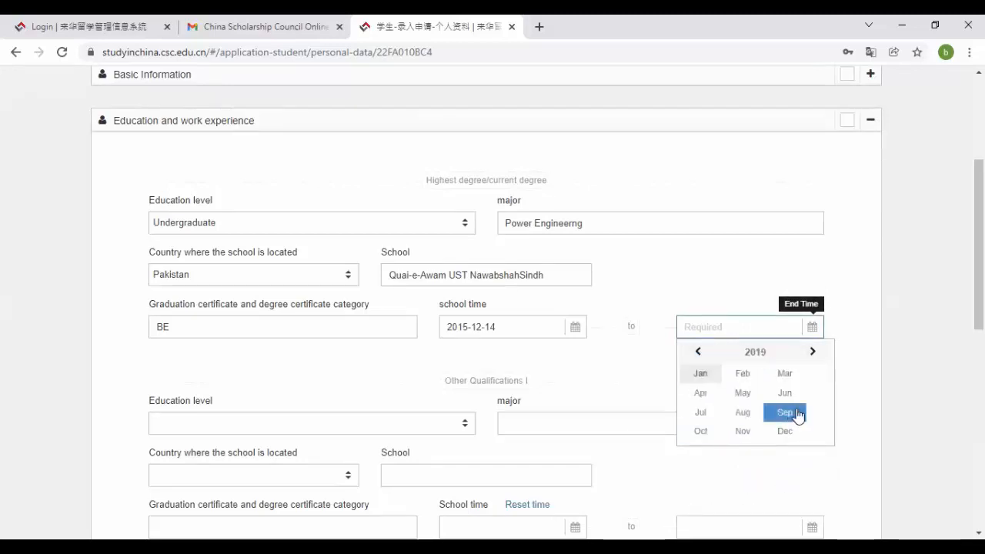
click(745, 439)
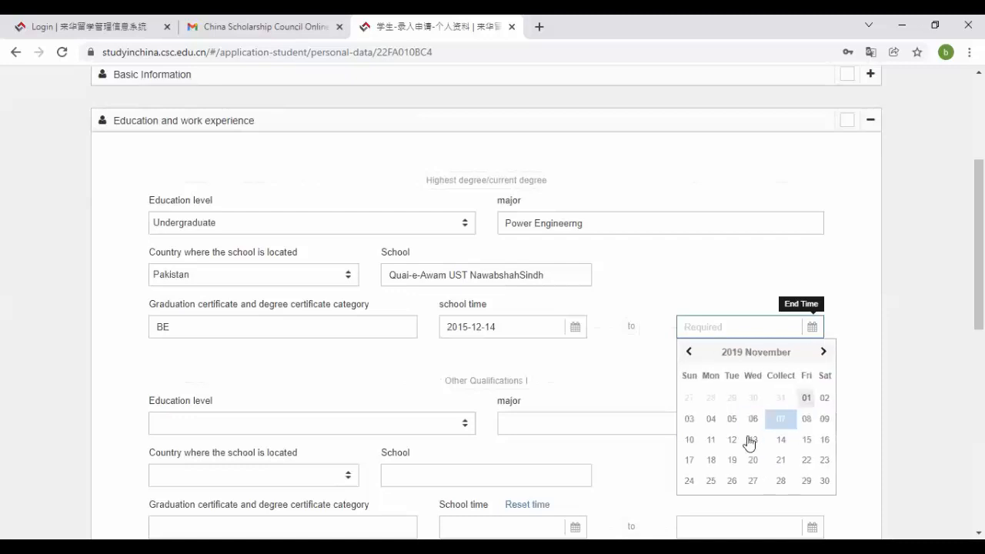
click(781, 440)
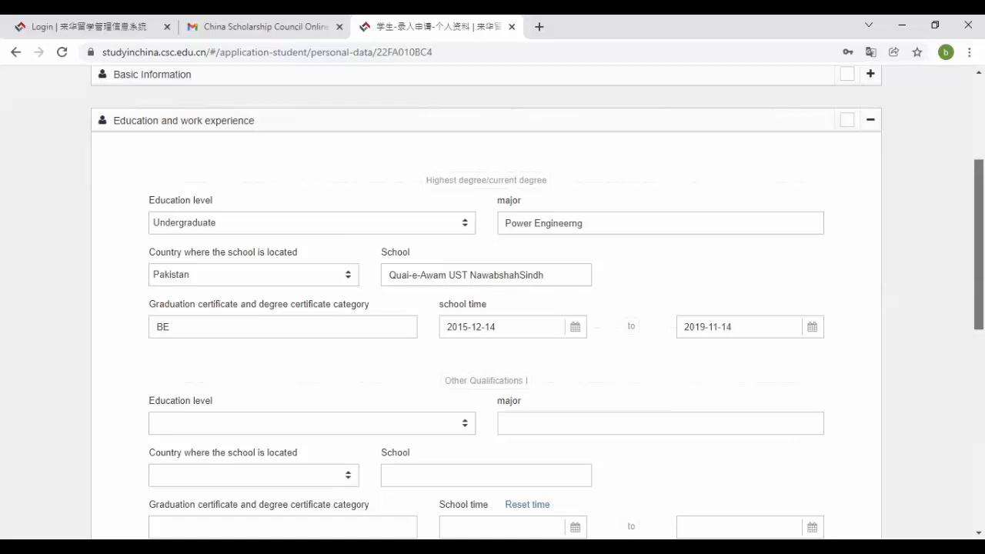
scroll(979, 246, down, 3)
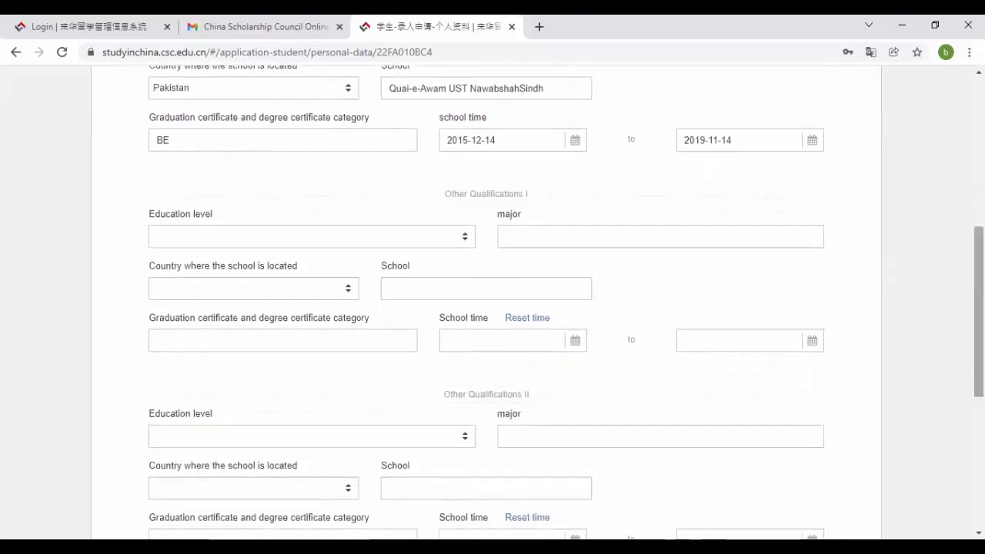
- Set Other Qualifications I to high school level with major Pre Engineering
scroll(979, 308, down, 1)
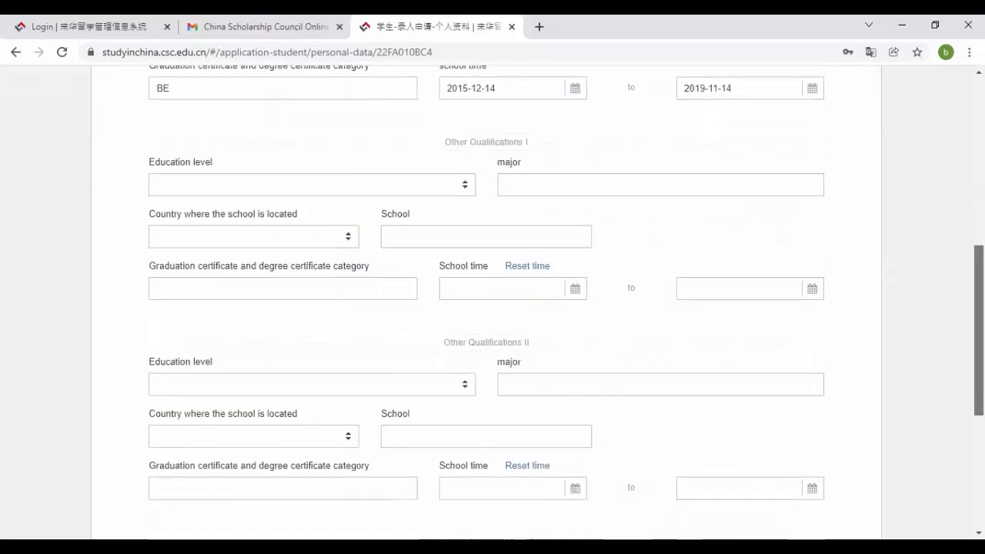
click(416, 187)
click(347, 246)
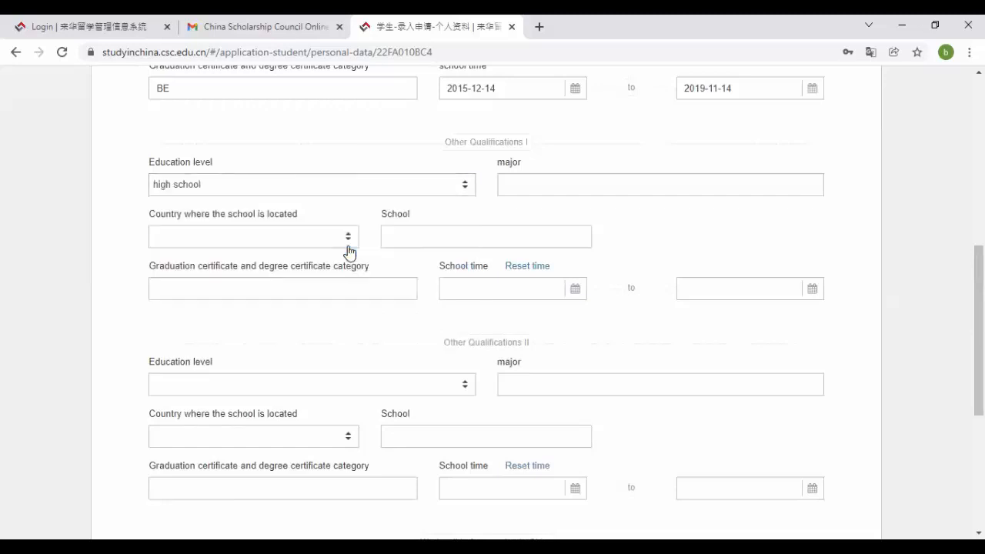
click(541, 188)
text(P)
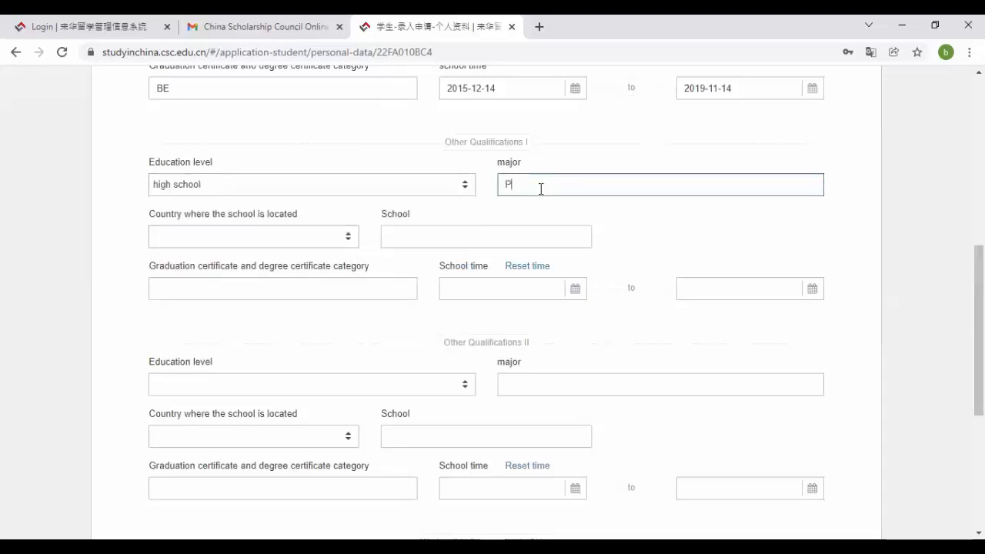
text(re Engineering)
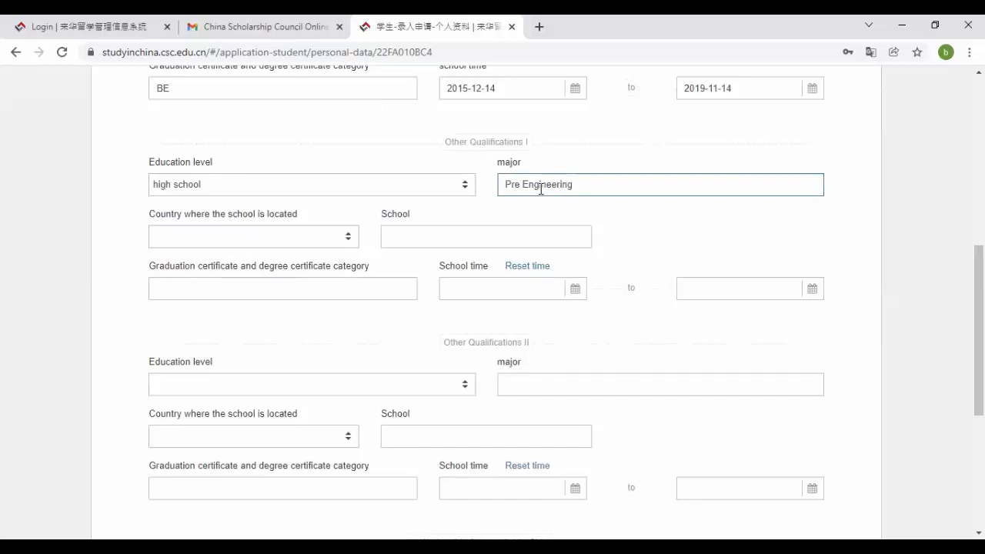
- Choose Pakistan as this qualification's country and enter the school name GBHS
click(314, 238)
text(p)
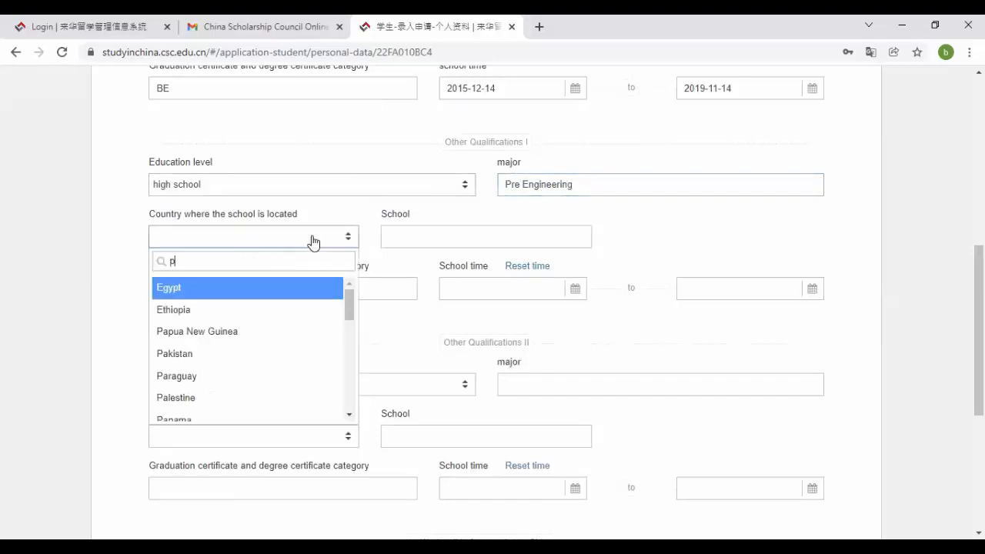
text(ak)
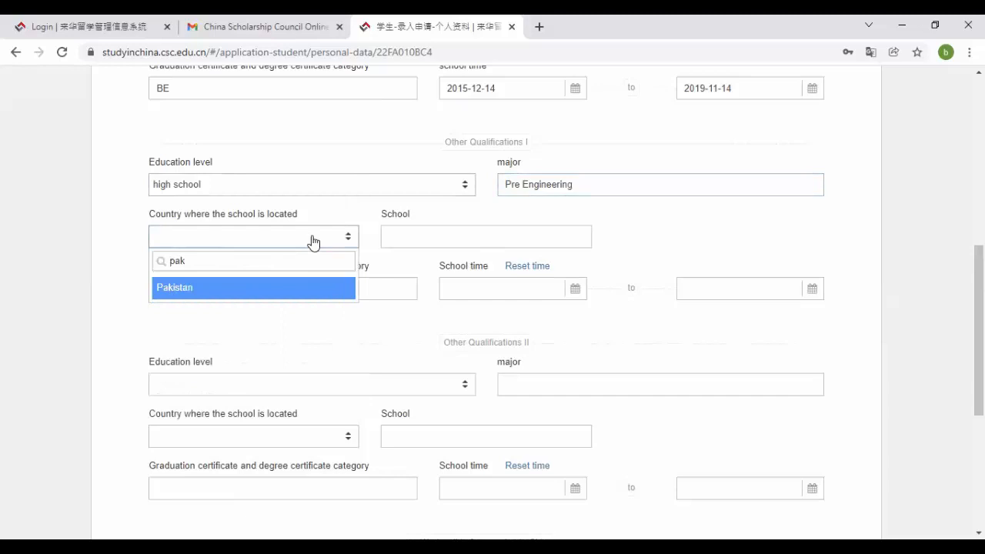
click(305, 289)
click(457, 238)
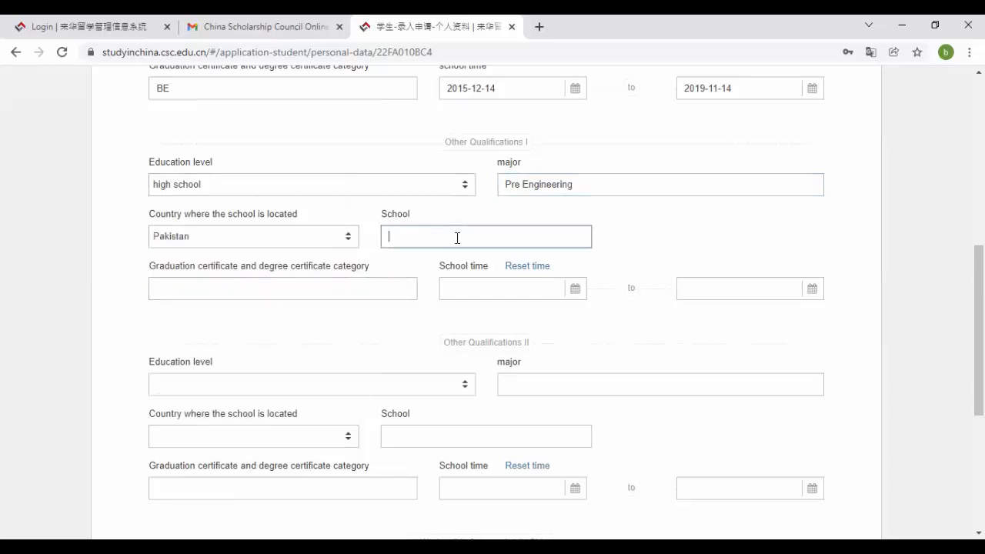
text(GBHS)
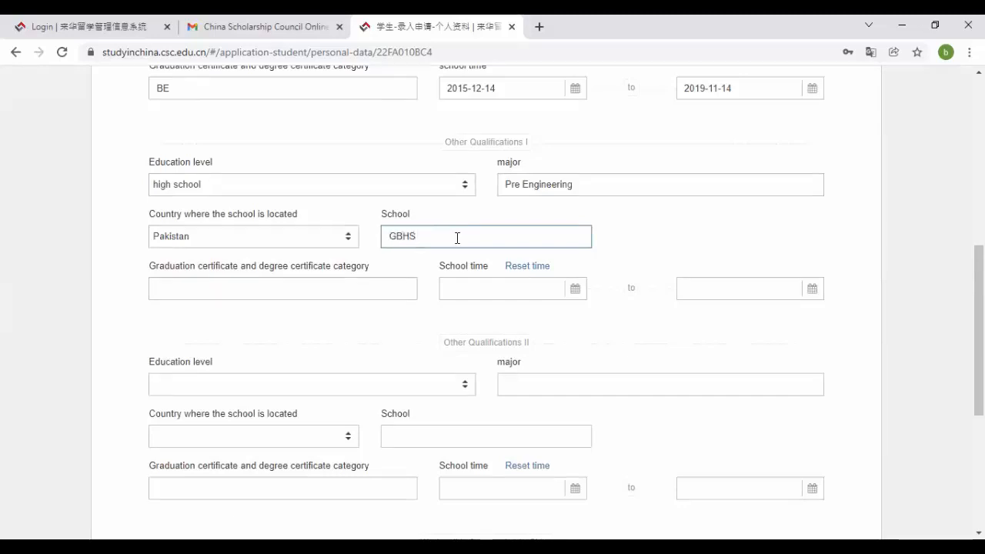
click(335, 289)
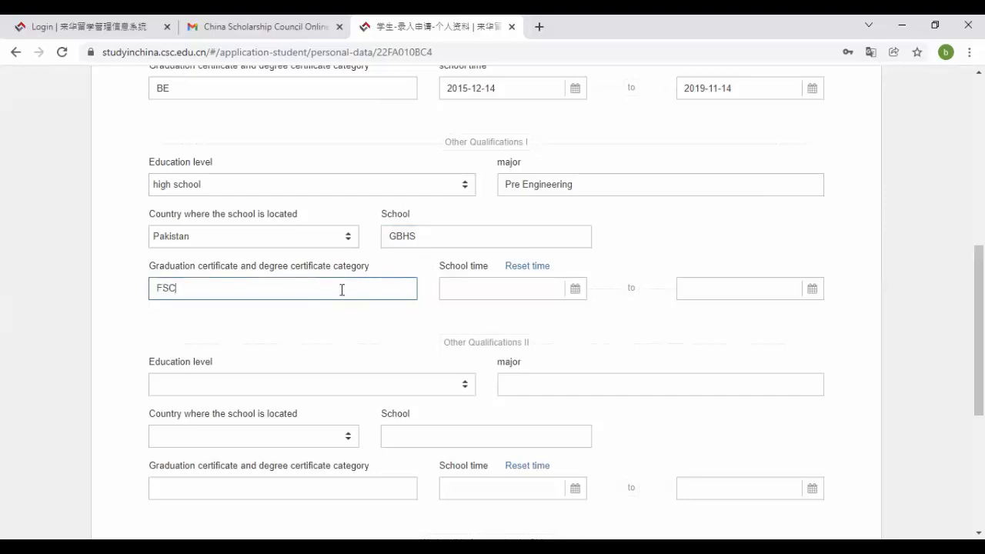
- Set Other Qualifications I's school start date to 2011-03-02
click(530, 289)
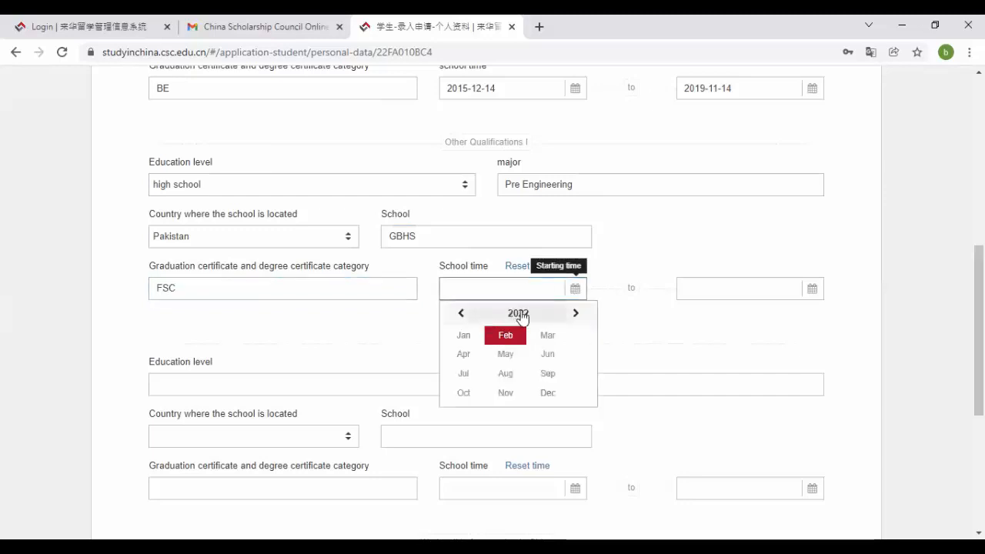
click(520, 313)
click(464, 314)
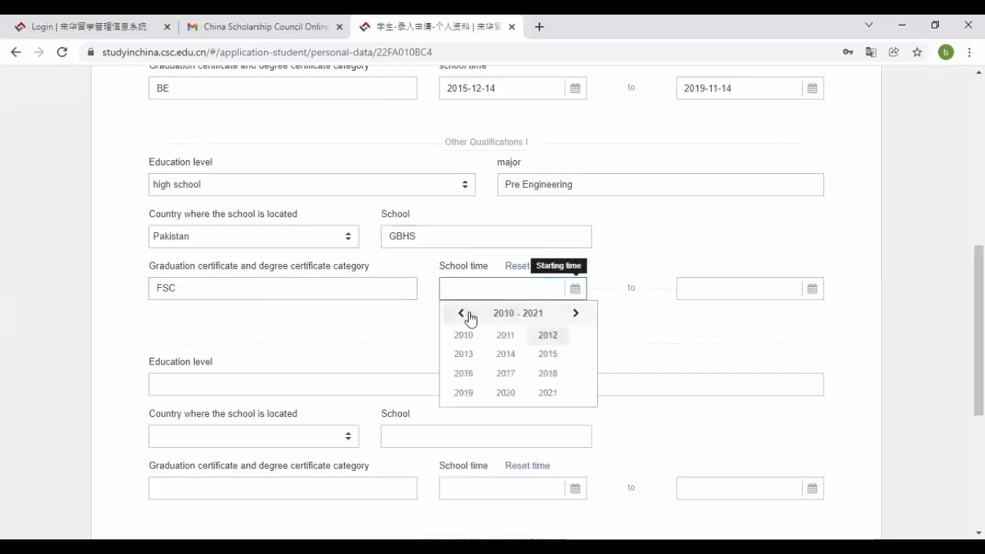
click(506, 338)
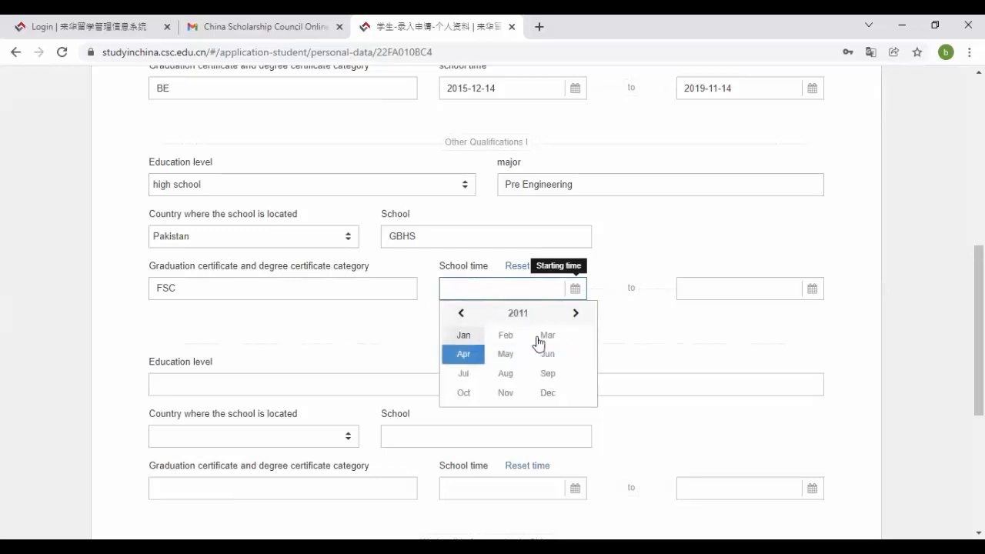
click(567, 336)
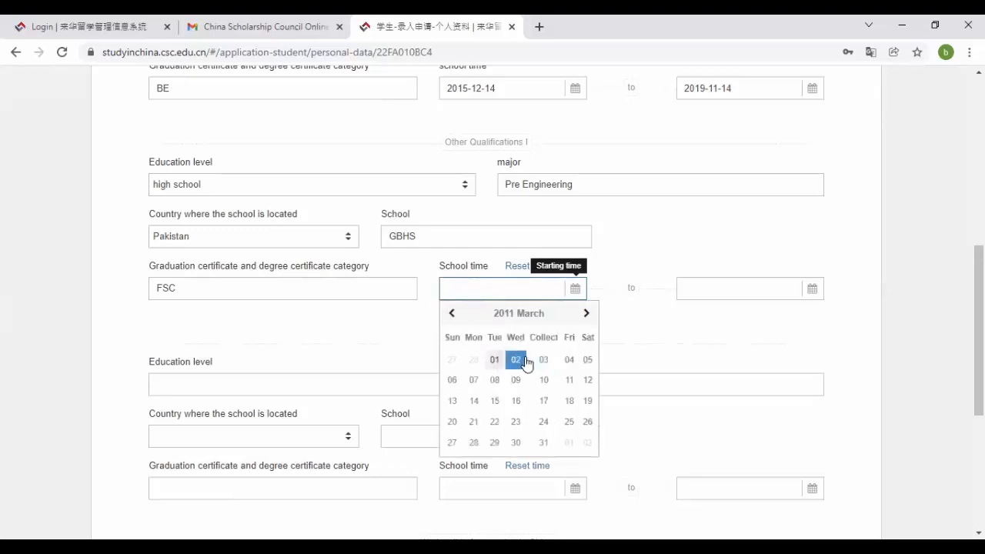
click(518, 358)
- Set Other Qualifications I's school end date to 2013-05-01
click(731, 280)
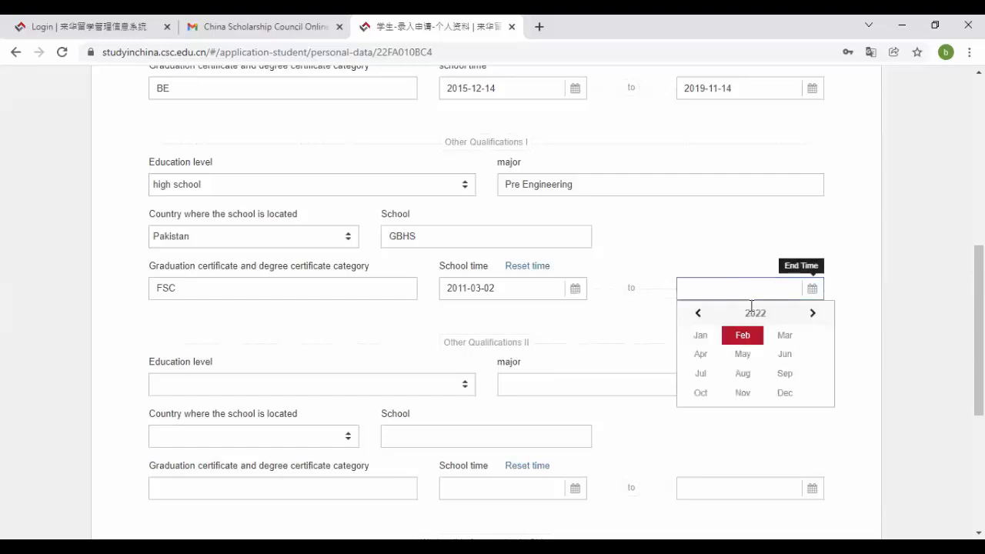
click(757, 313)
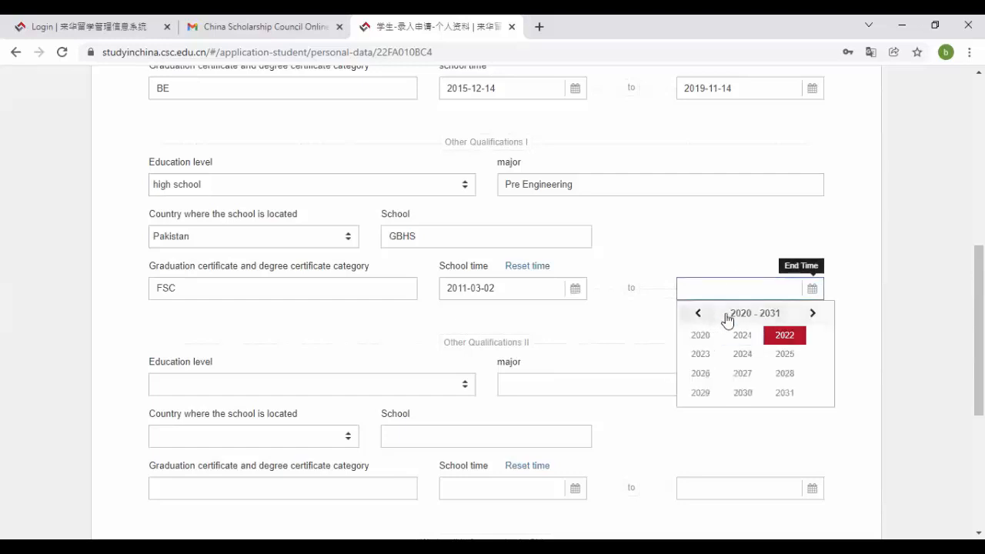
click(696, 313)
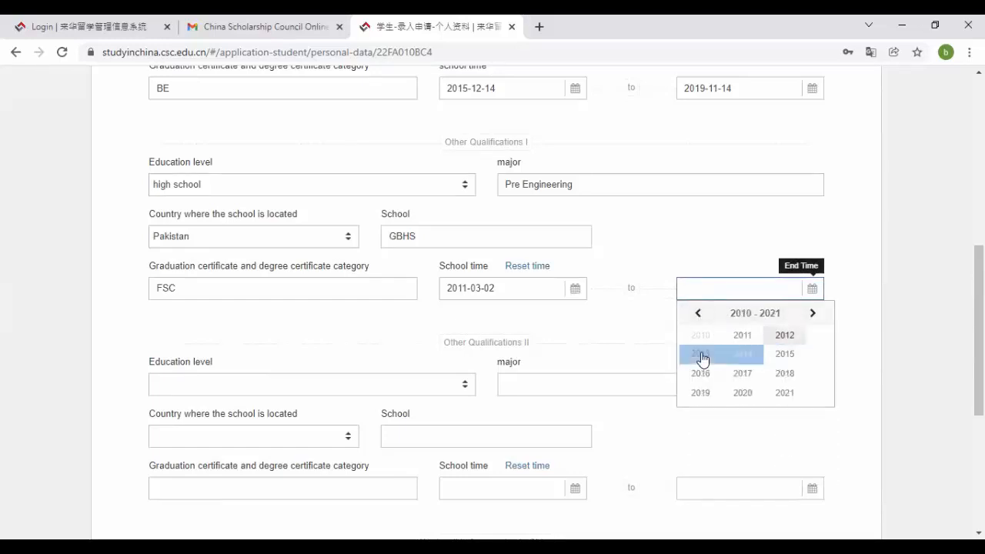
click(700, 354)
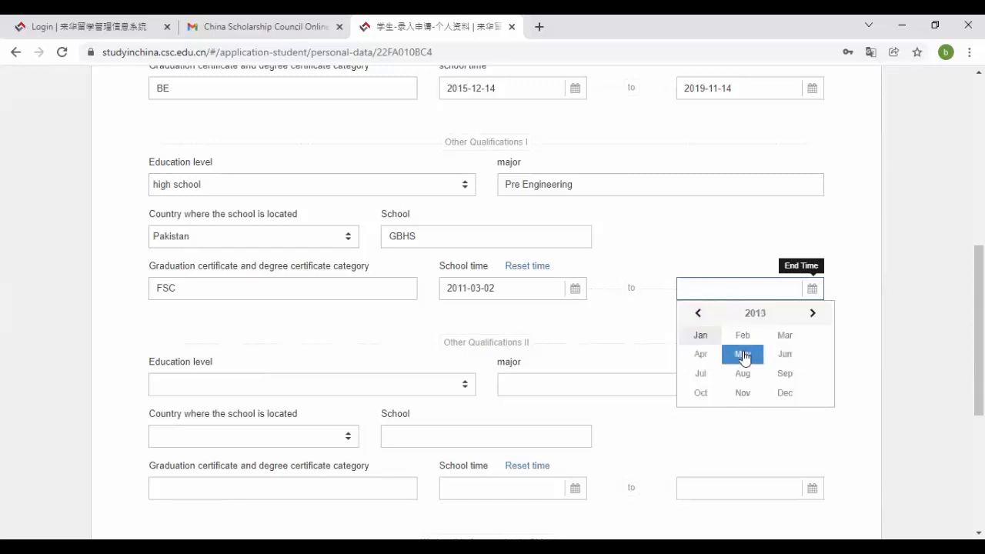
click(742, 355)
click(753, 359)
scroll(752, 358, down, 3)
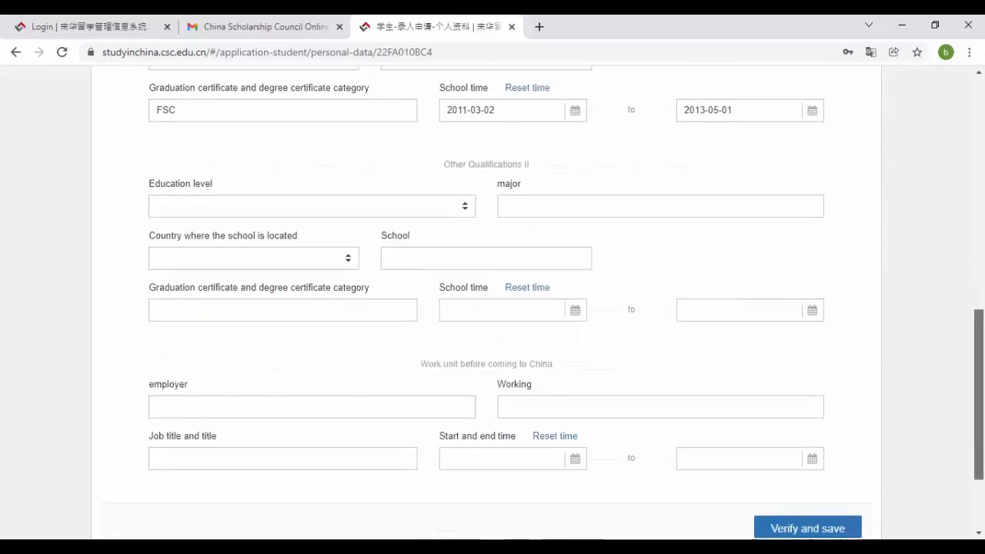
- Enter the previous employer WSKB, Internee Engr, and the job title Engineer
scroll(571, 260, up, 1)
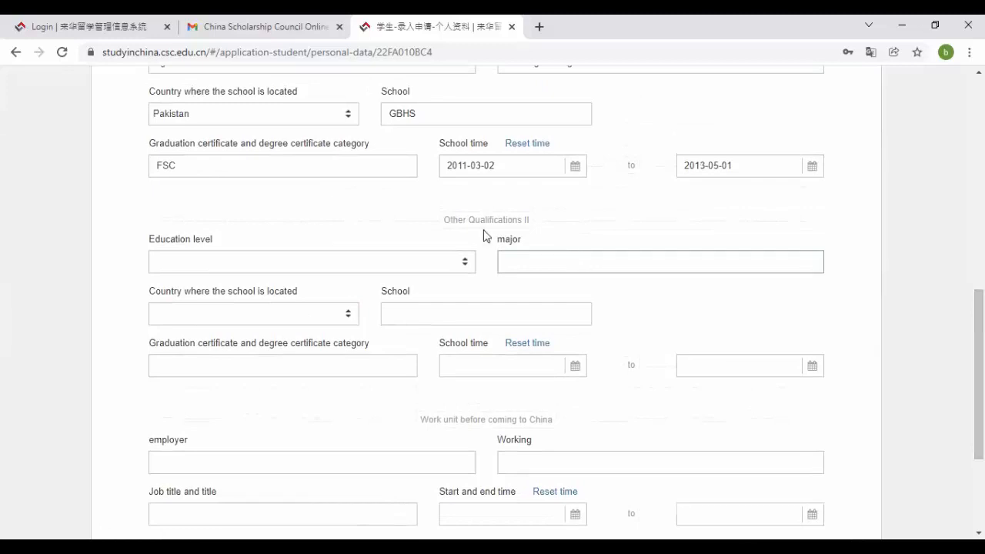
scroll(978, 369, down, 3)
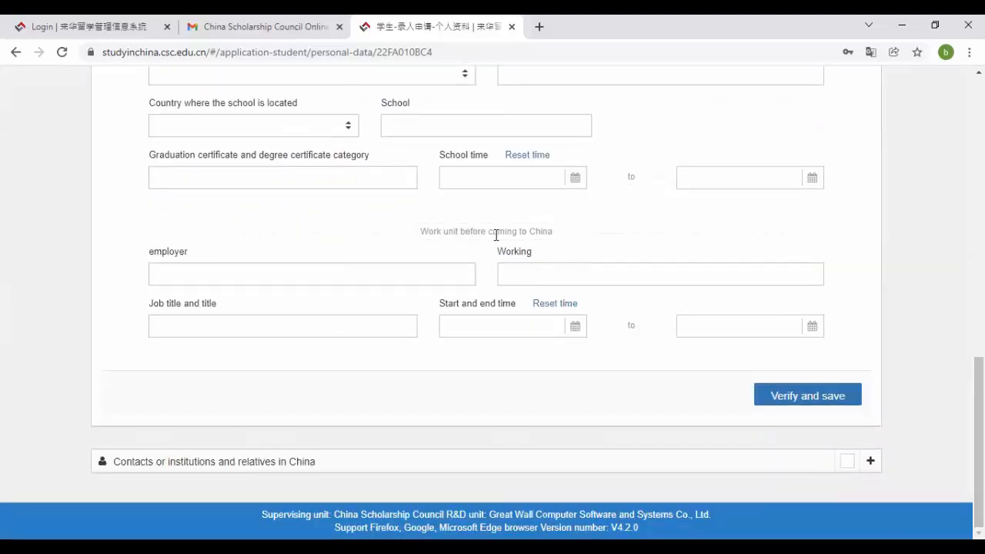
click(410, 268)
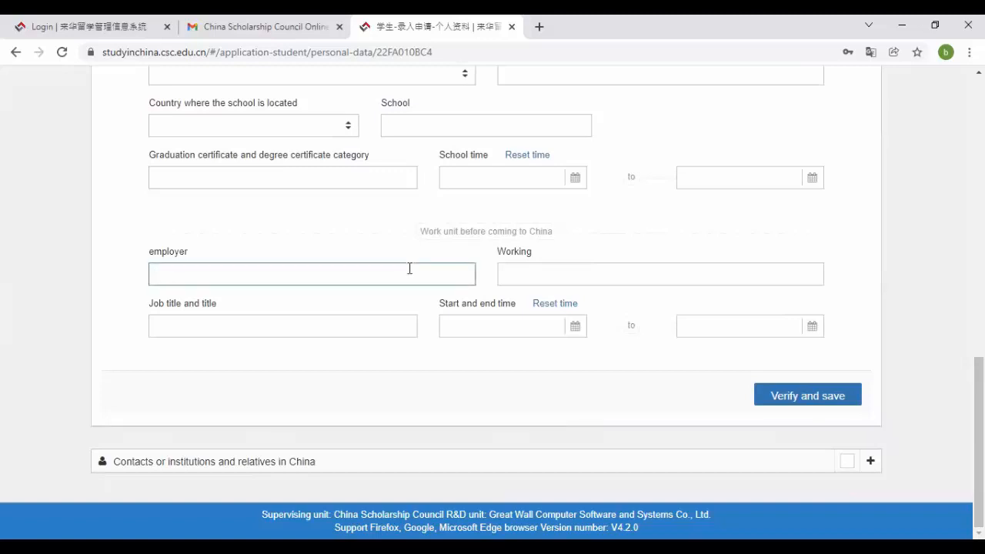
text(WSKB)
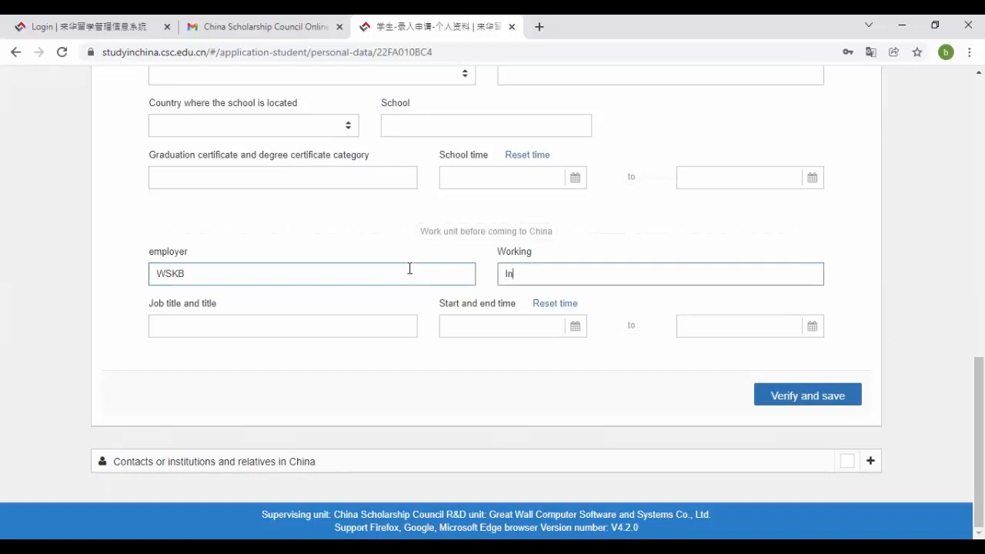
text(Internee Engr)
key(Tab)
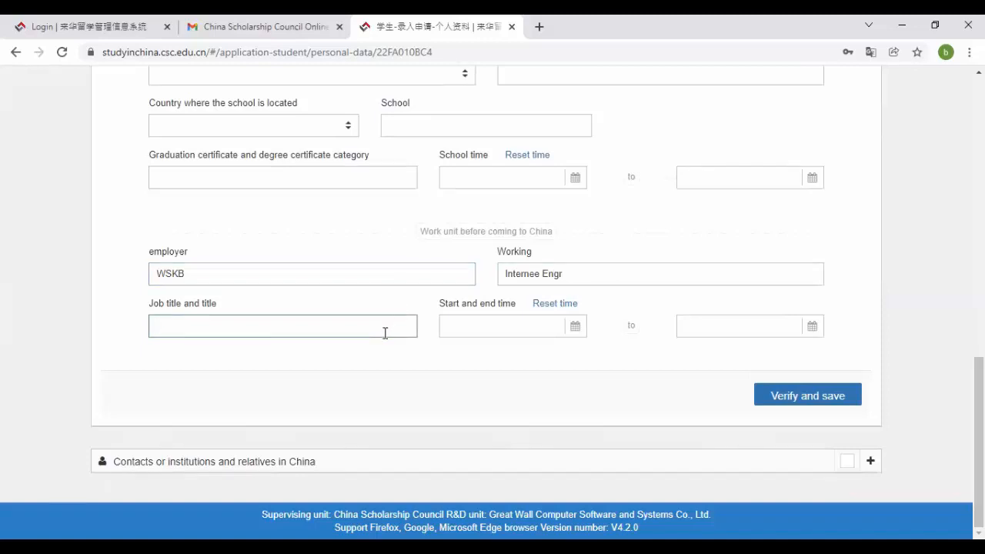
click(477, 325)
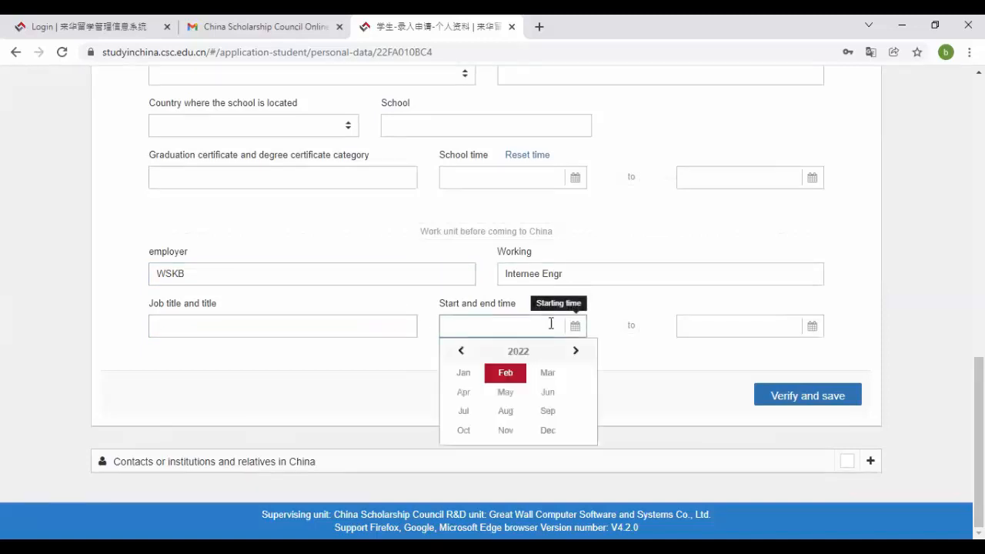
click(317, 328)
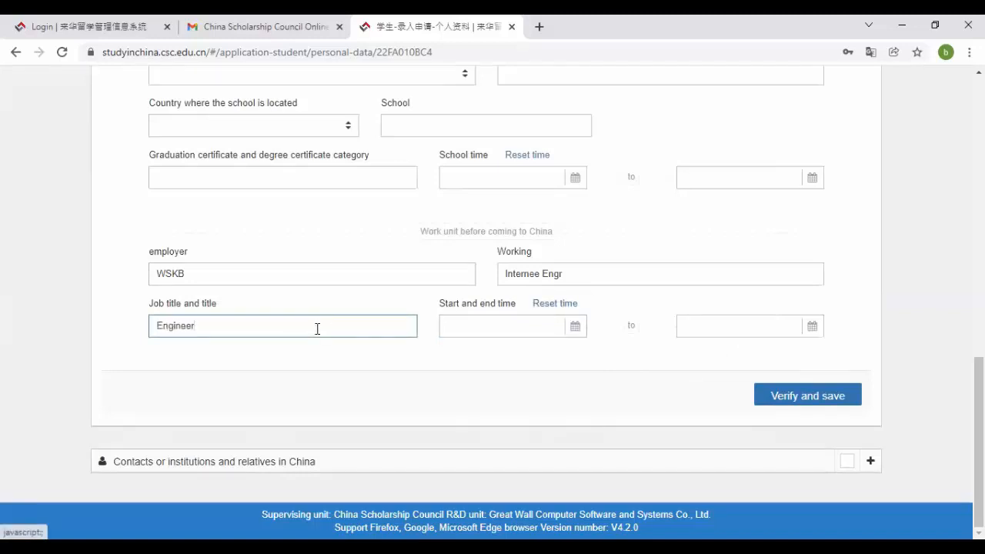
- Set the work experience start date to 2020-08-01
click(576, 327)
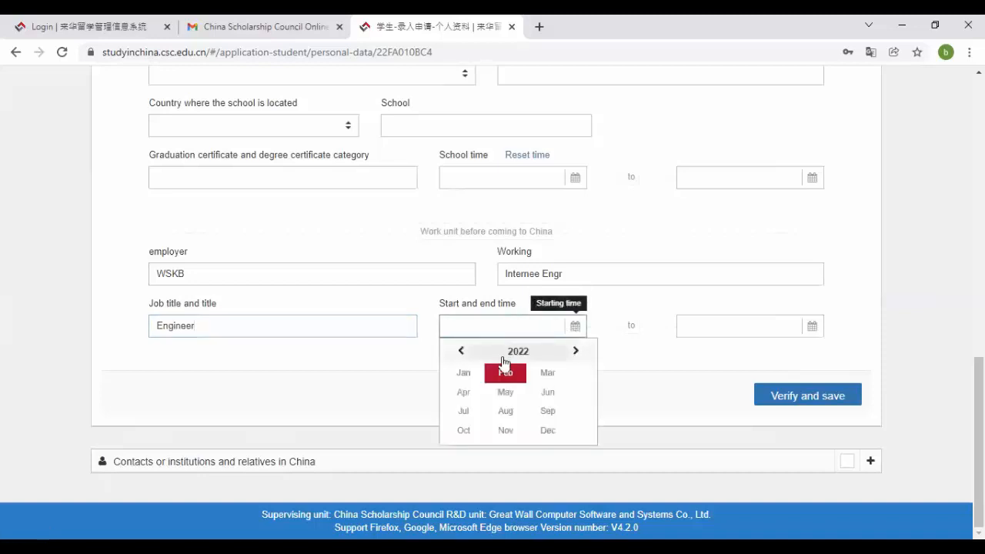
click(506, 352)
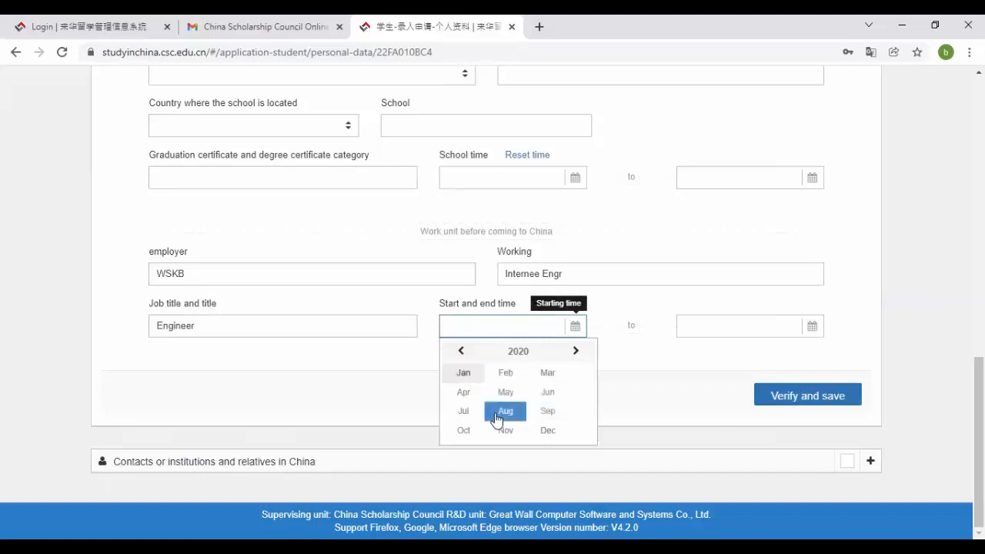
click(504, 411)
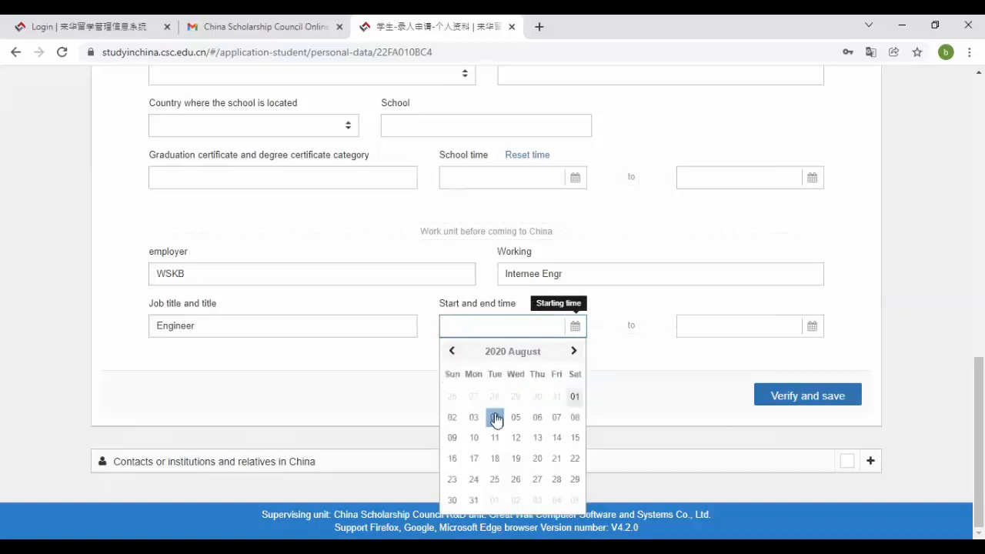
click(585, 398)
- Set the work experience end date to 2021-08-02
click(726, 323)
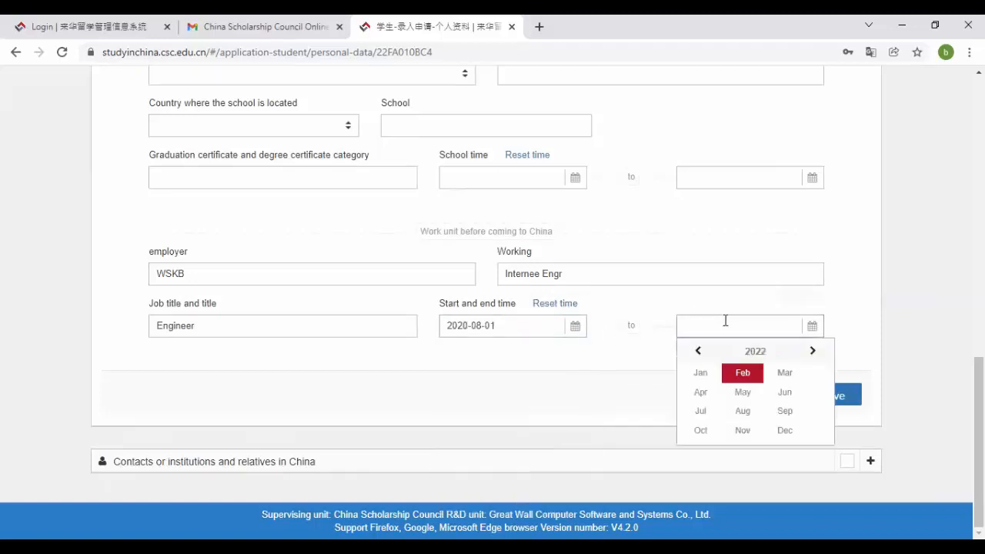
click(755, 351)
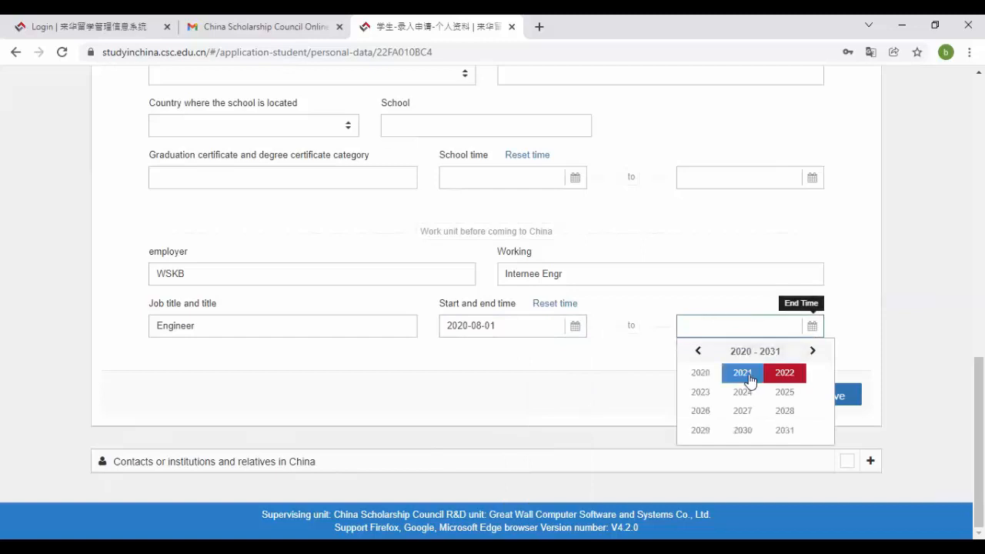
click(753, 375)
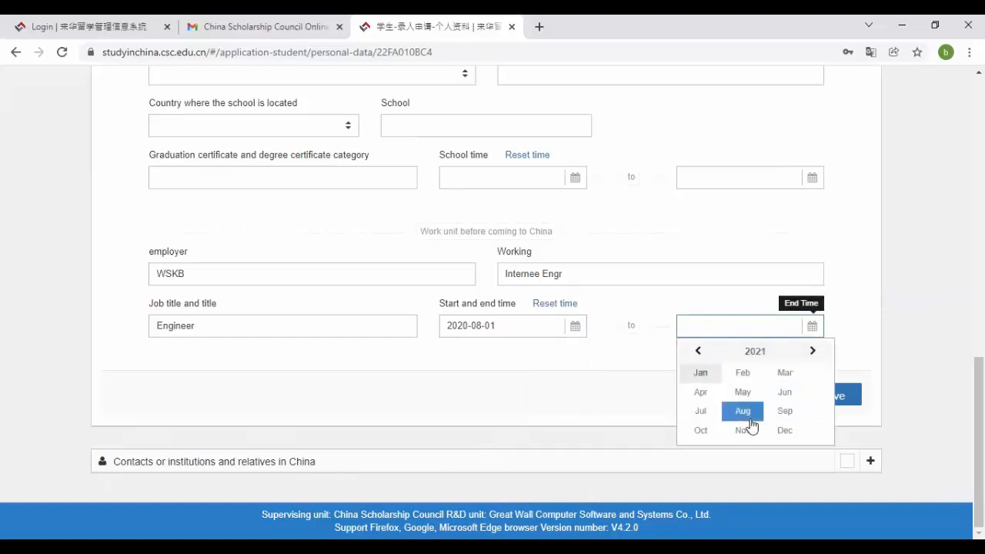
click(750, 421)
click(720, 421)
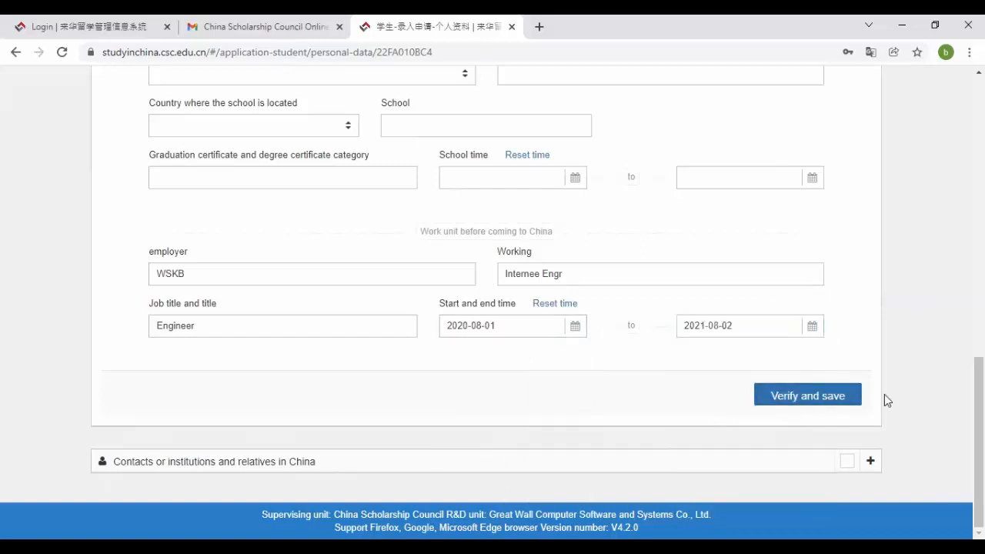
- Save the education and work experience, then enter the China contact person's name
click(840, 400)
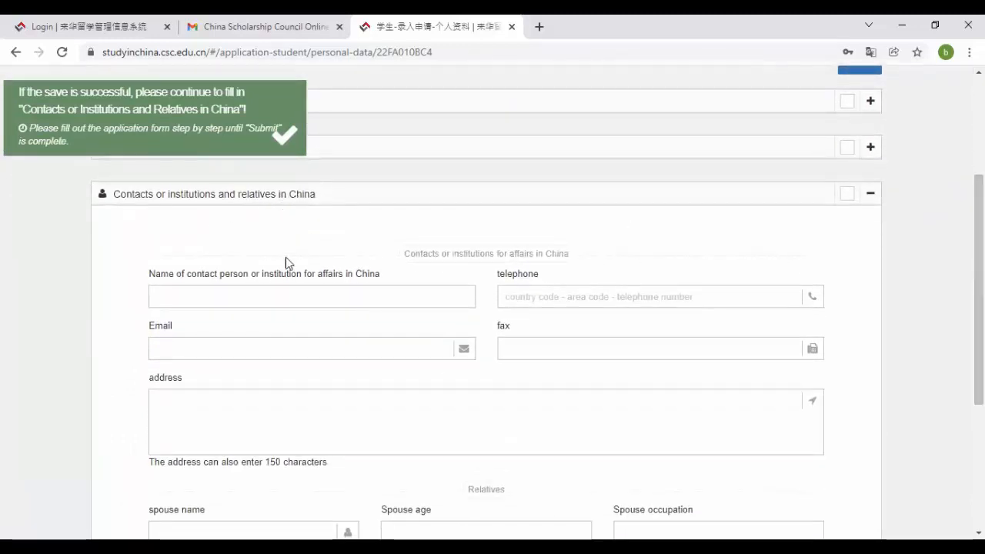
click(287, 287)
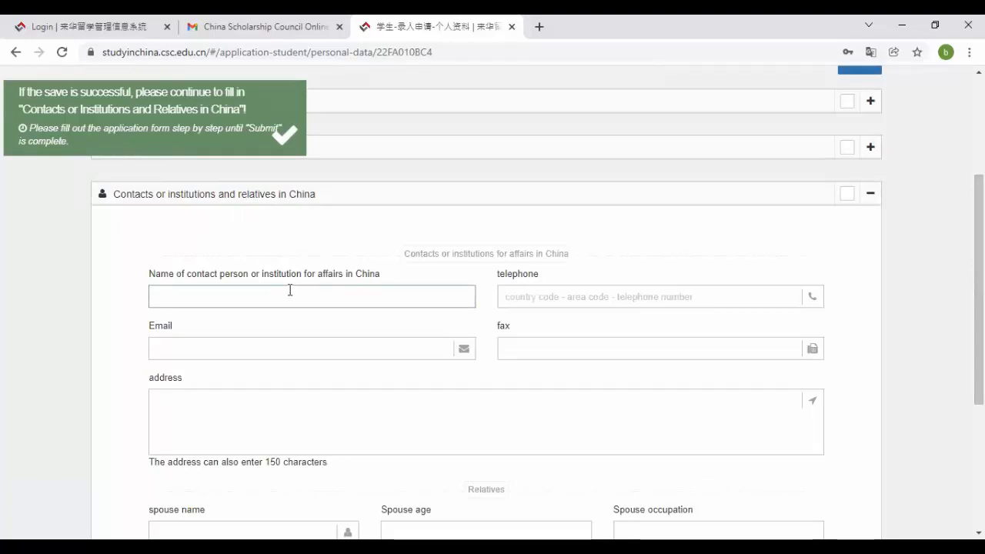
click(290, 290)
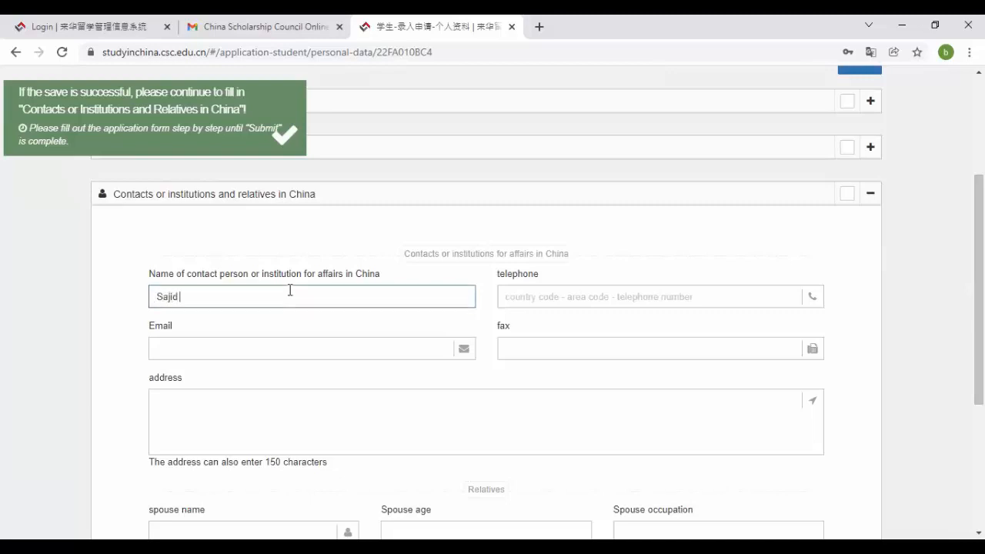
- Fill in the China contact's telephone number and e-mail address
key(Tab)
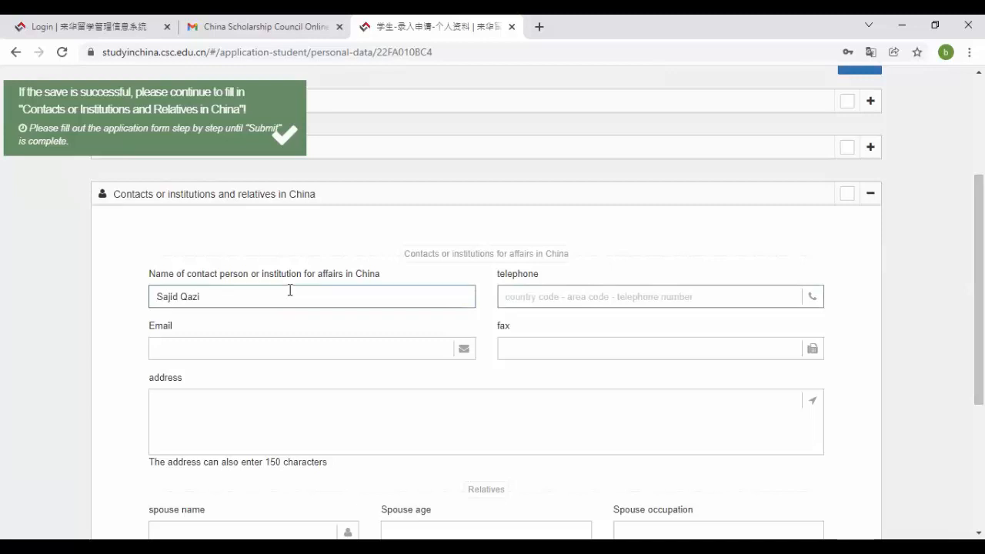
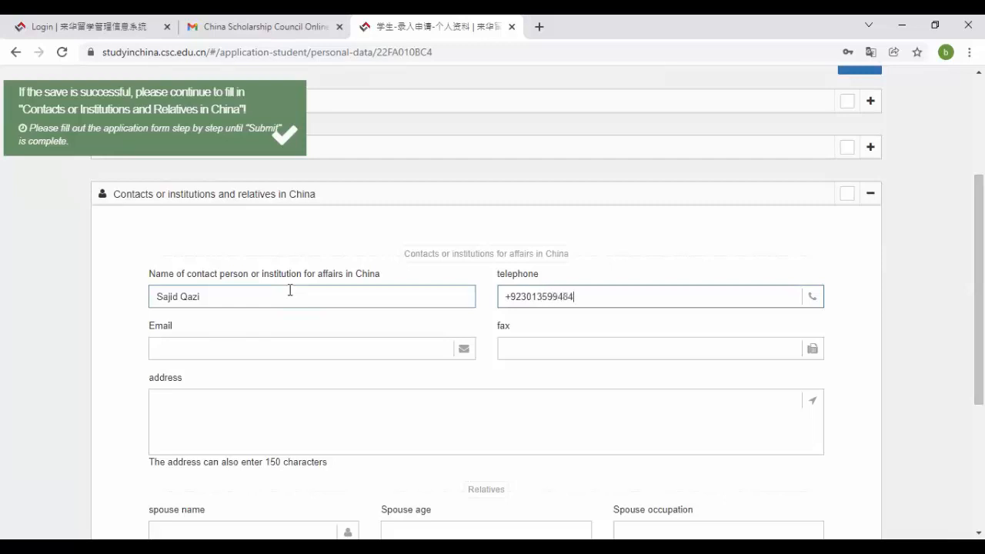
key(Tab)
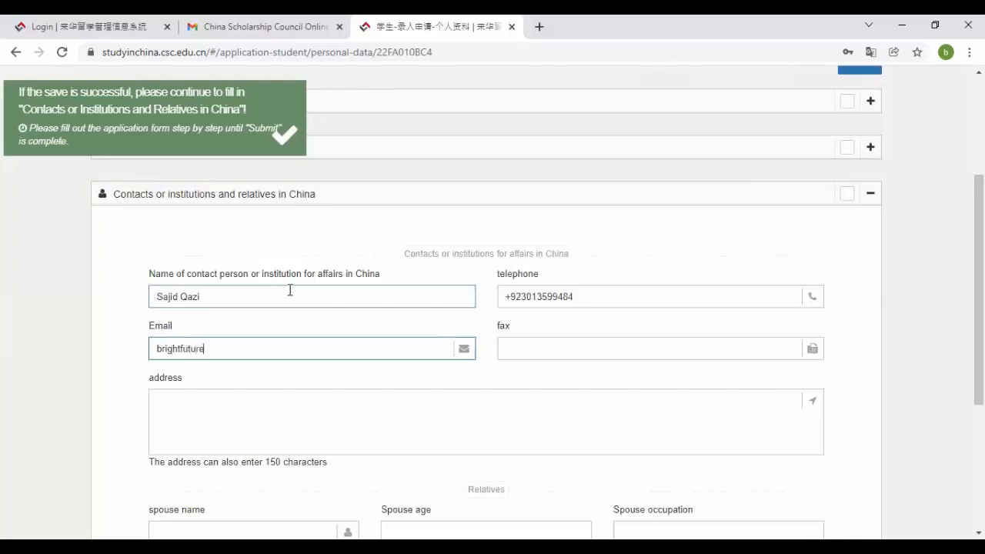
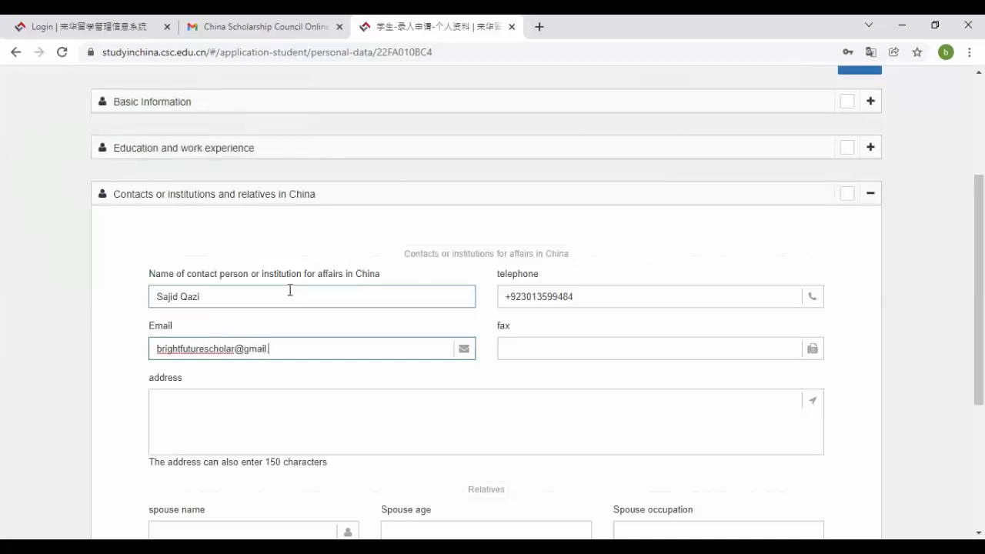
key(Tab)
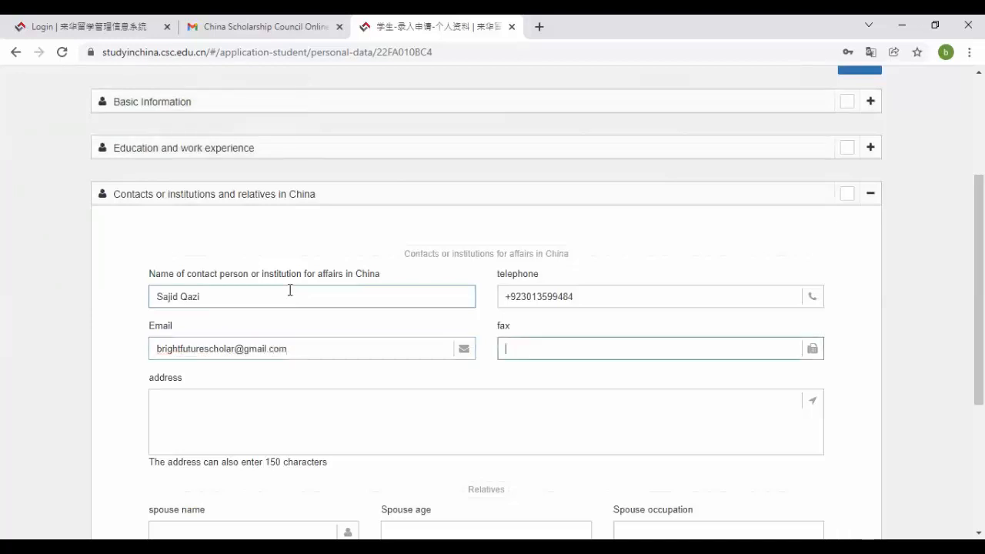
scroll(979, 292, down, 2)
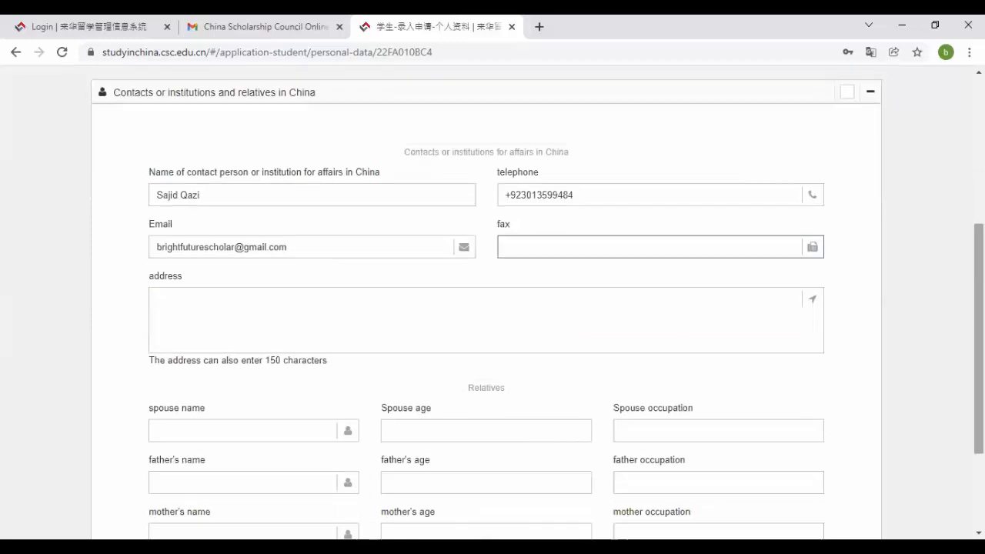
- Enter the contact address NCEPU Hostel and fill the father's name from autofill
click(615, 310)
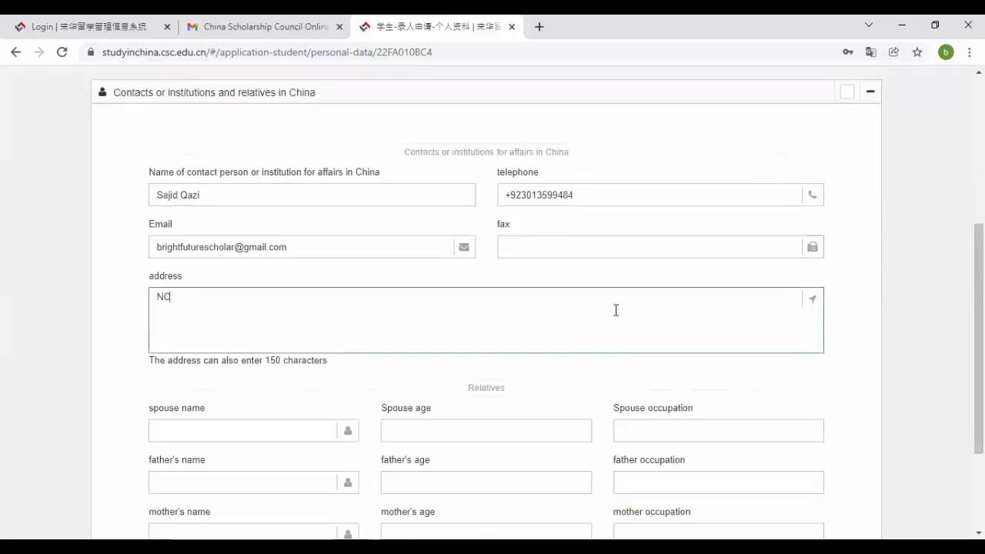
text(NCEPU Hostel)
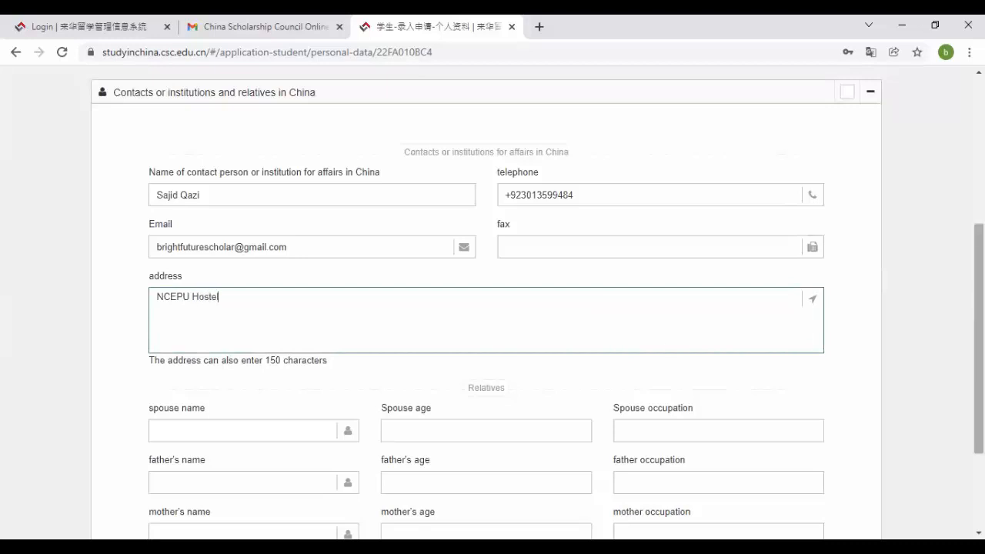
scroll(477, 306, down, 2)
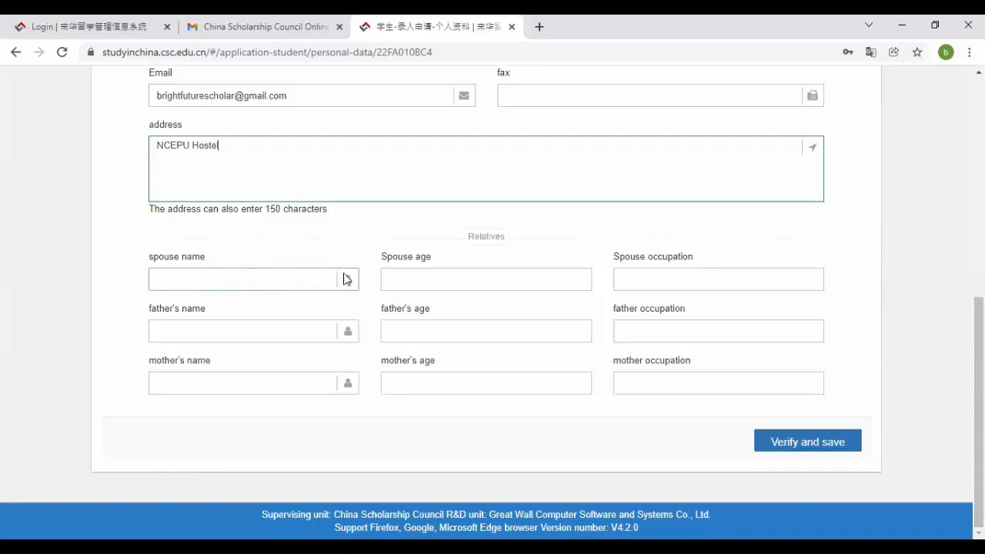
click(257, 340)
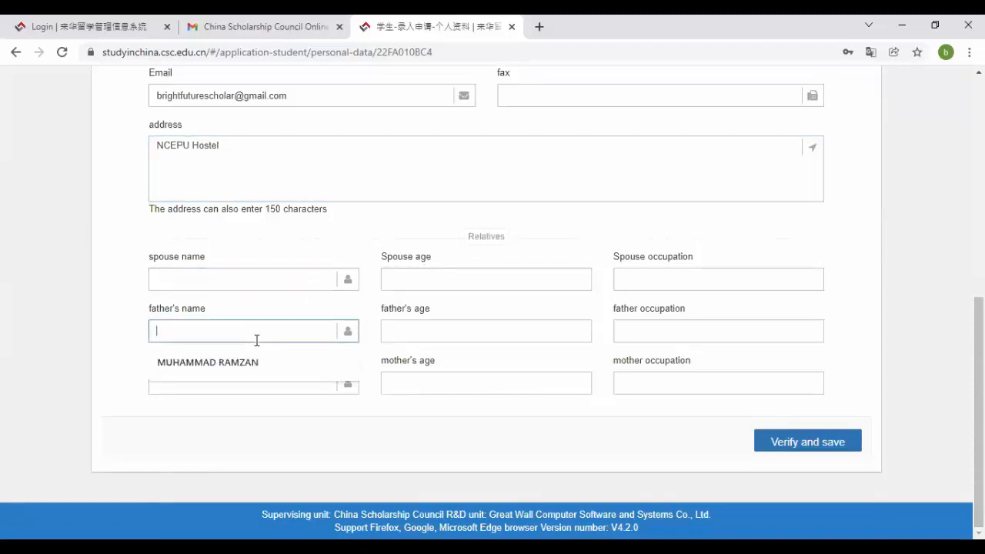
click(305, 368)
- Enter the parents' ages 60 and occupations Shopekeer and Housewife, then save the section
click(462, 324)
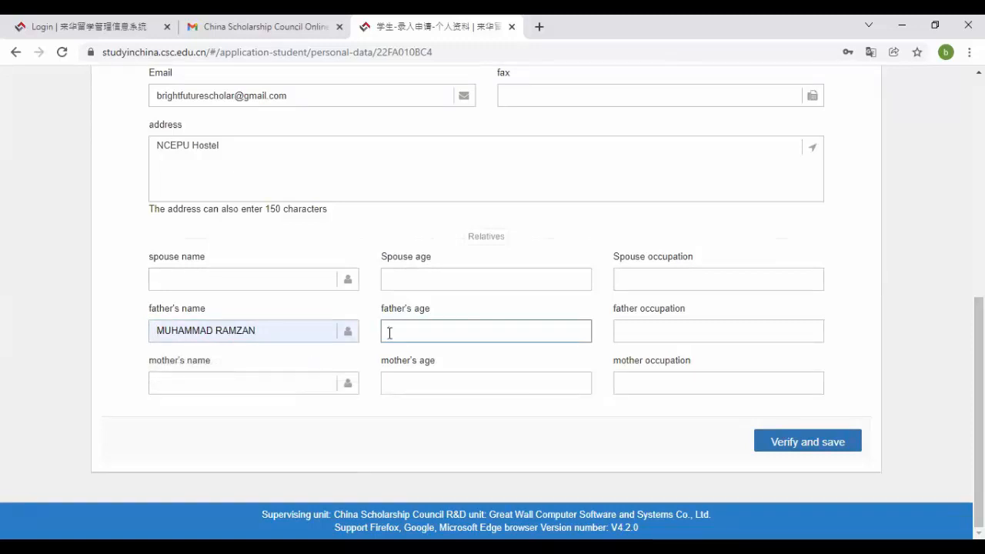
text(50)
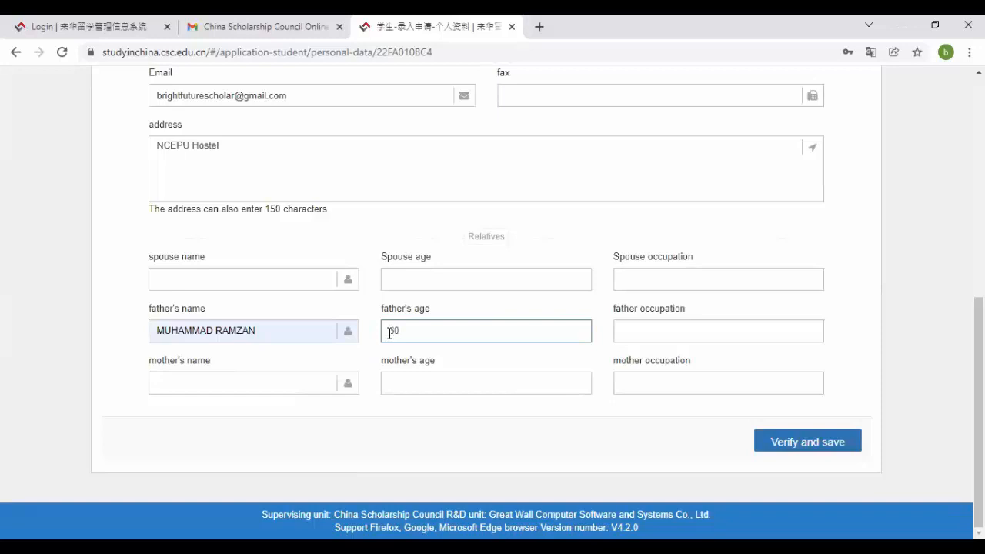
text(Shopekeer)
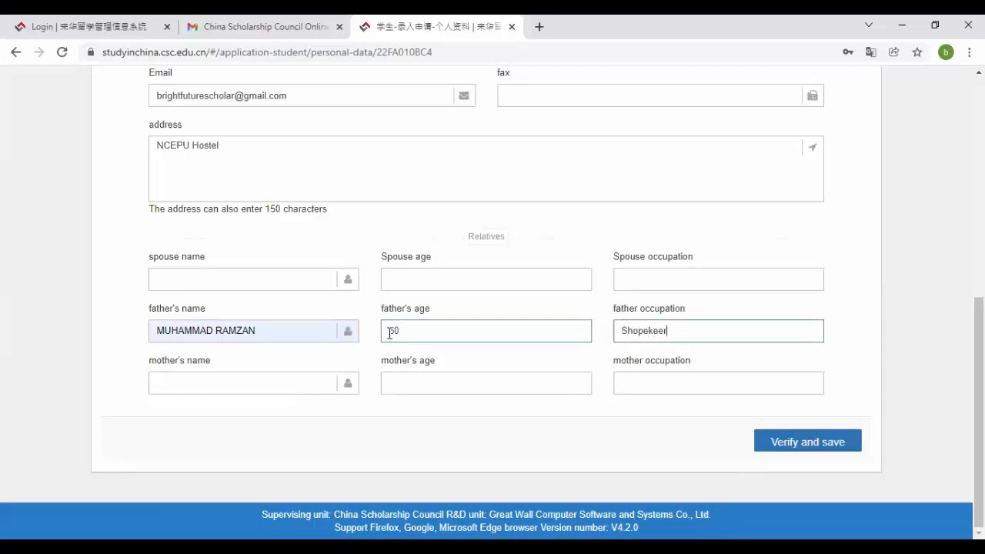
key(Tab)
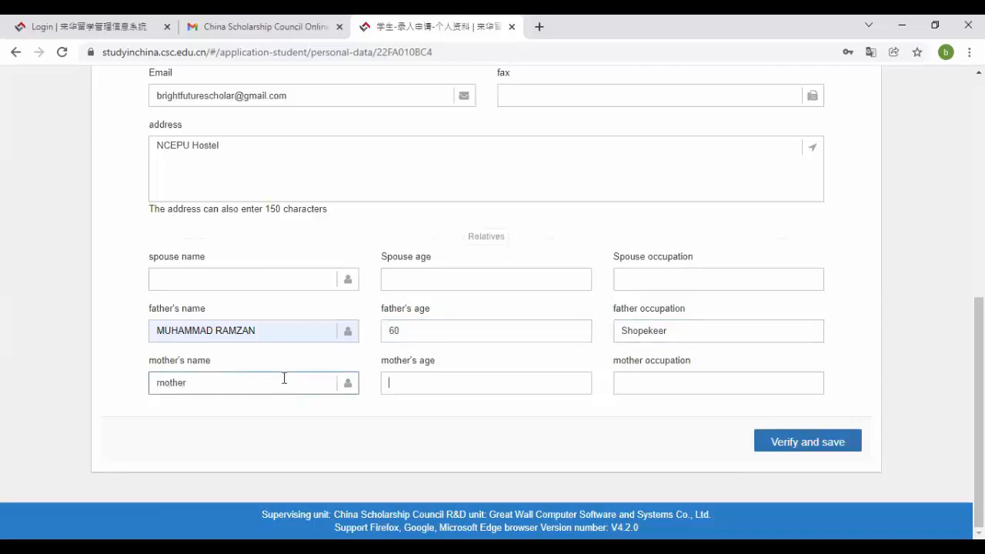
text(60)
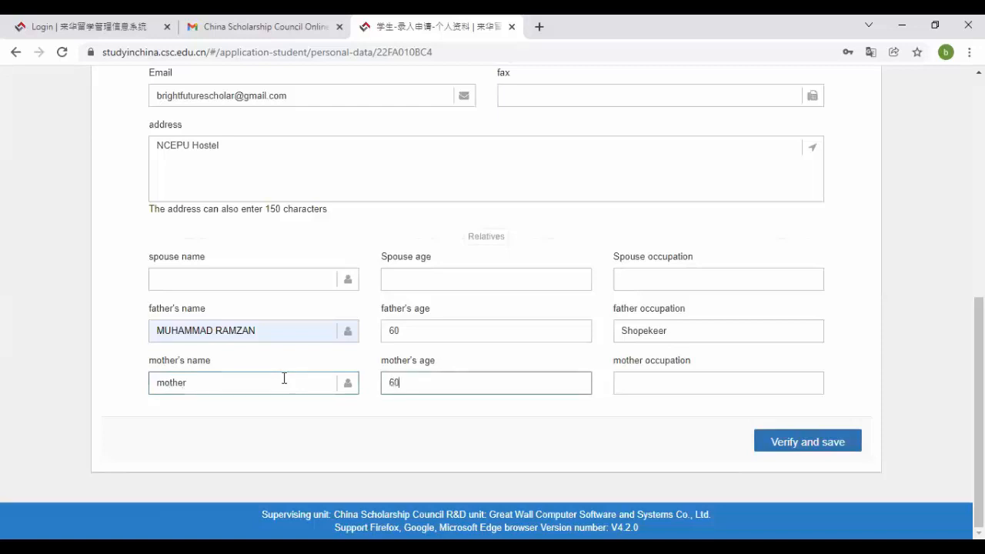
key(Tab)
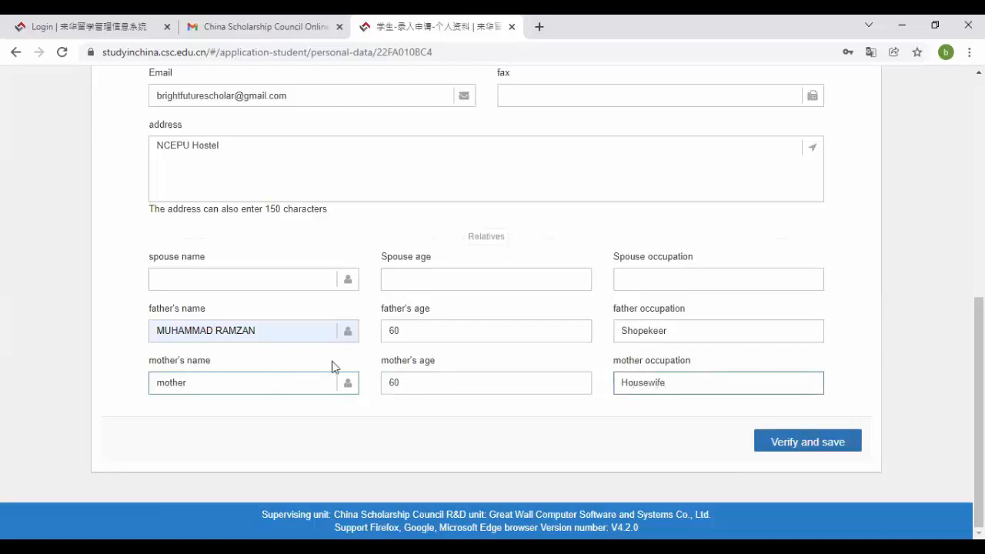
click(798, 454)
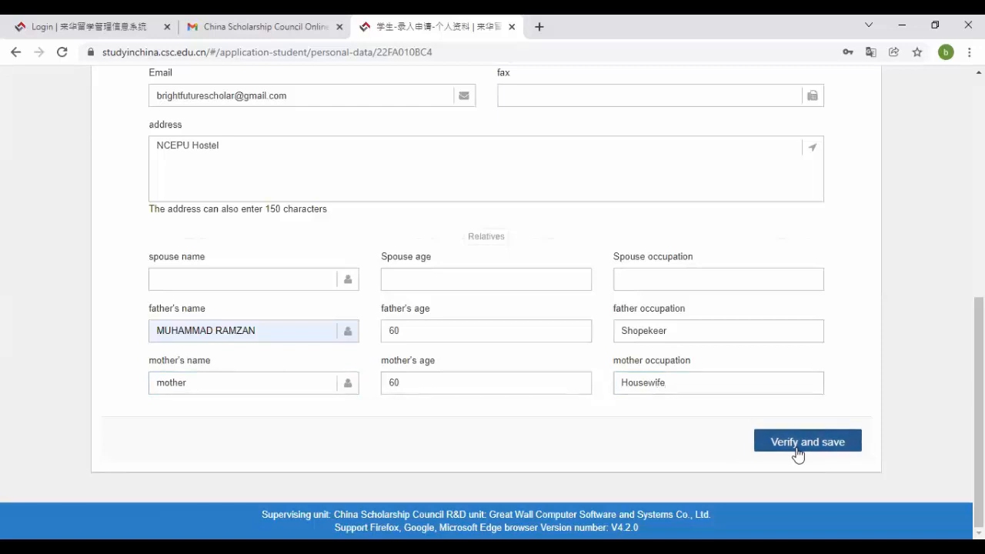
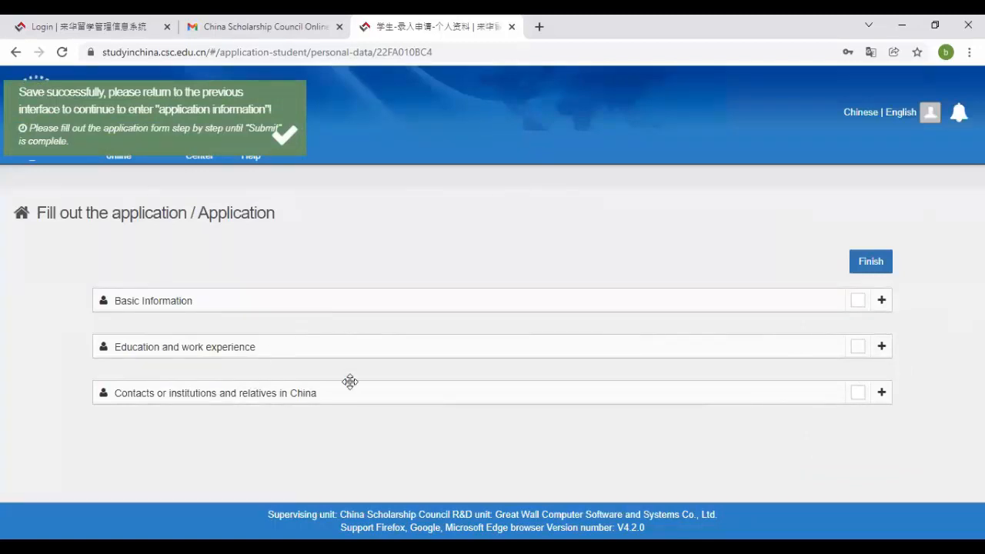
- Save the personal data, then add a new Category B scholarship application
click(870, 263)
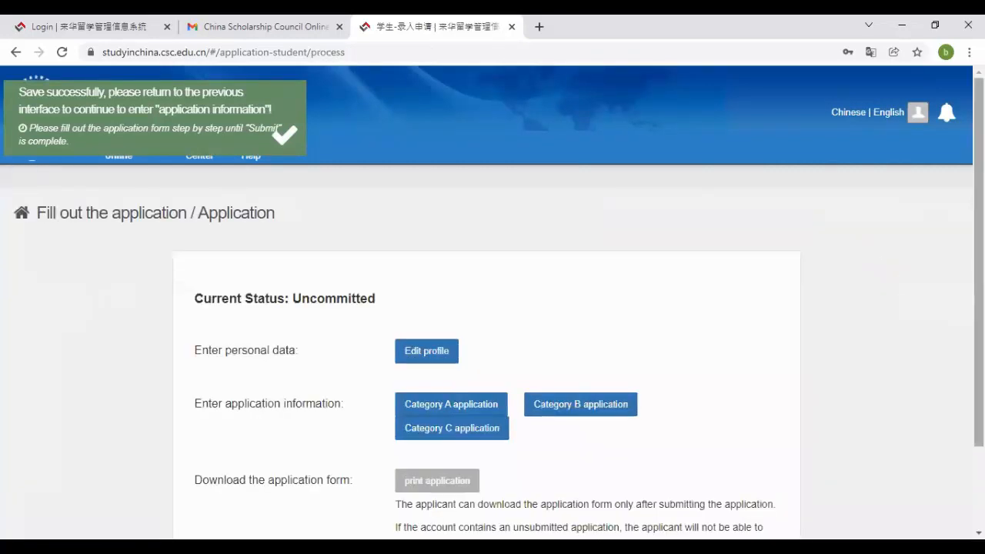
scroll(616, 308, down, 2)
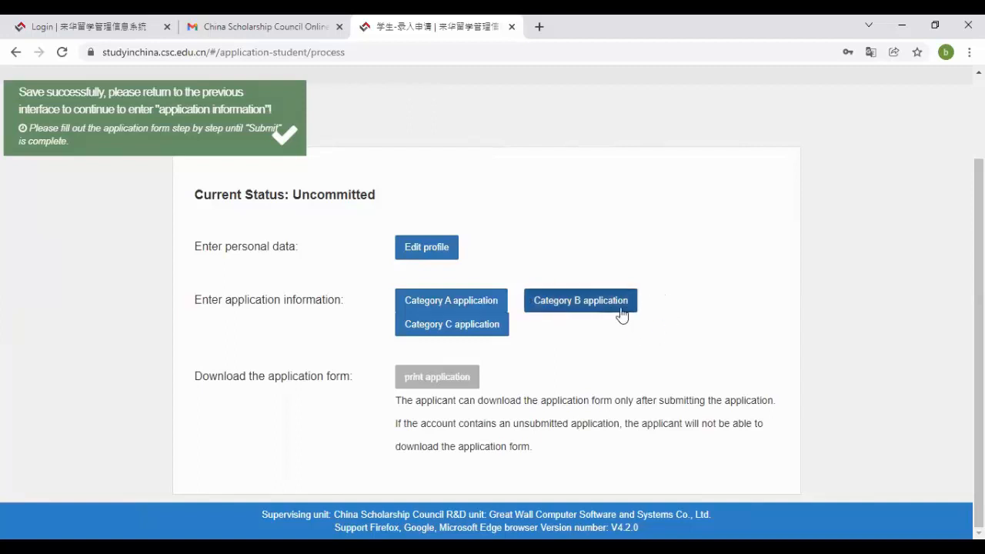
click(591, 311)
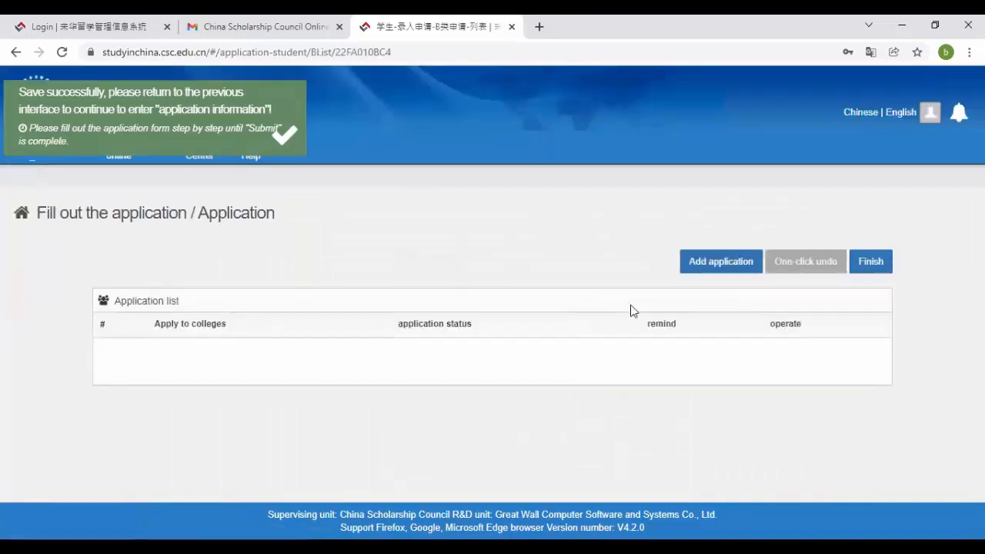
click(737, 269)
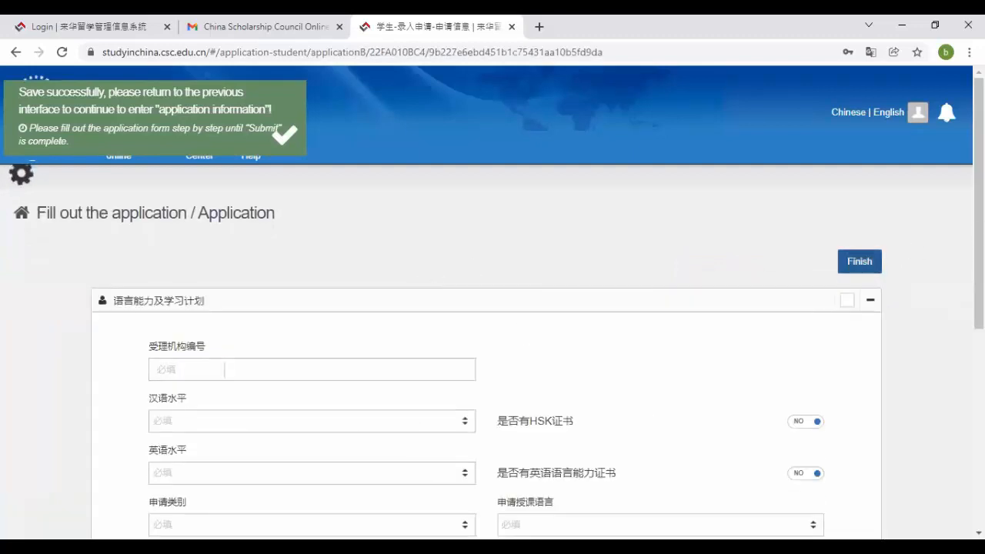
drag(978, 231, 978, 307)
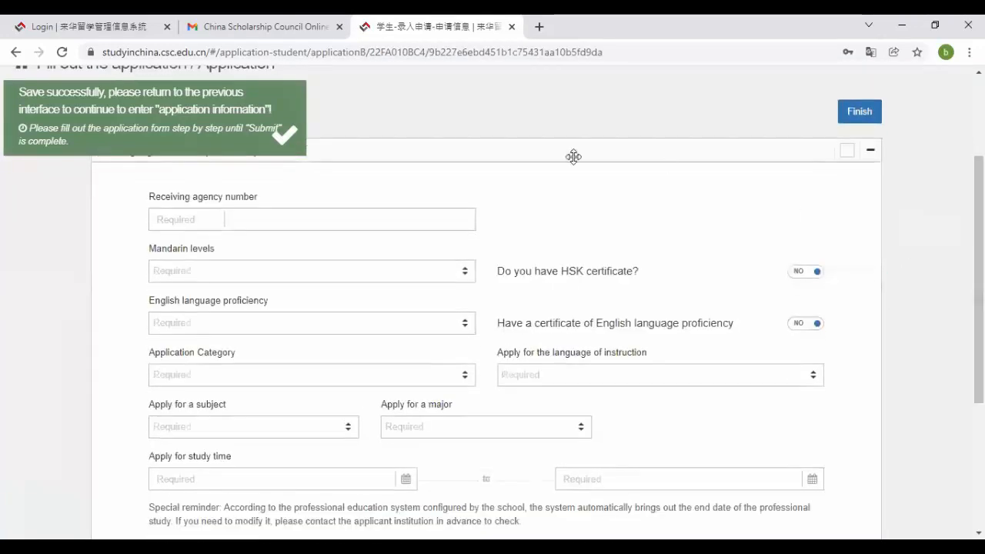
- Search Google for 'ncepu agency number' in a new tab
click(542, 25)
text(ncepu)
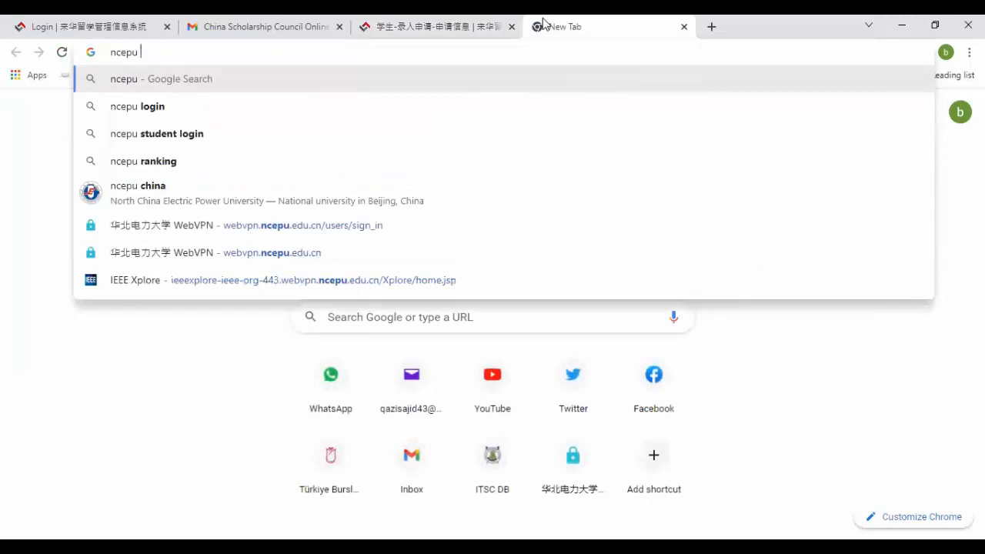
text( agency)
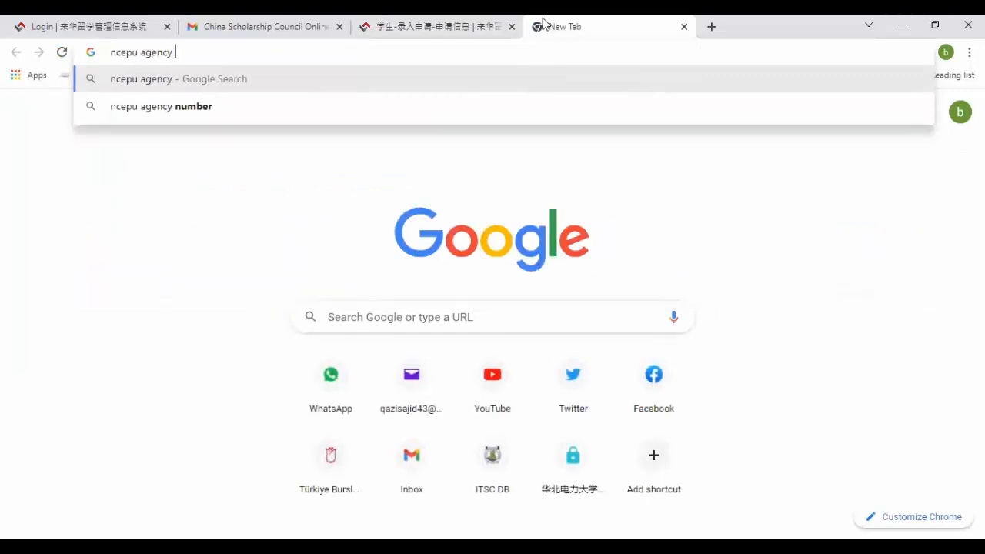
key(Down)
key(Return)
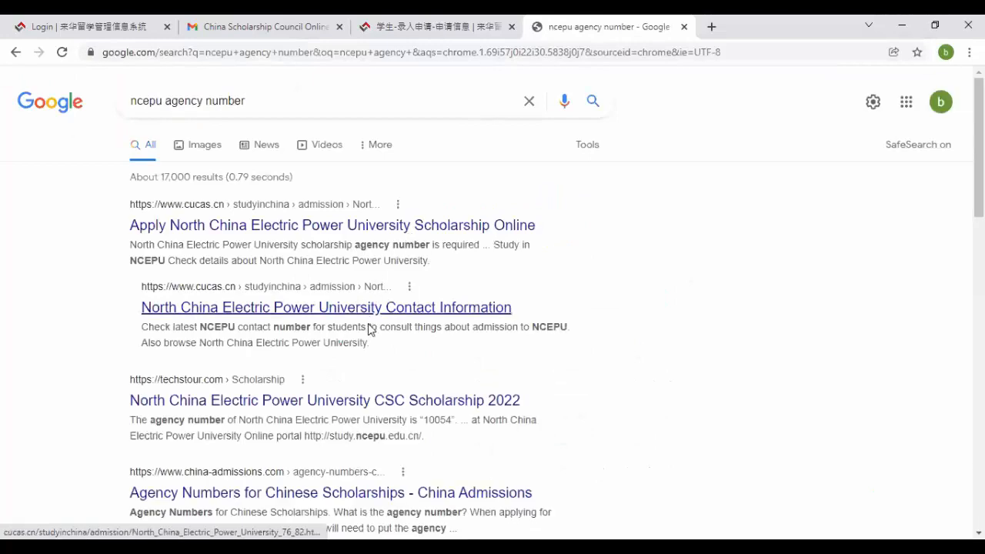
- Browse the search results and open the first CUCAS result in a background tab
click(370, 329)
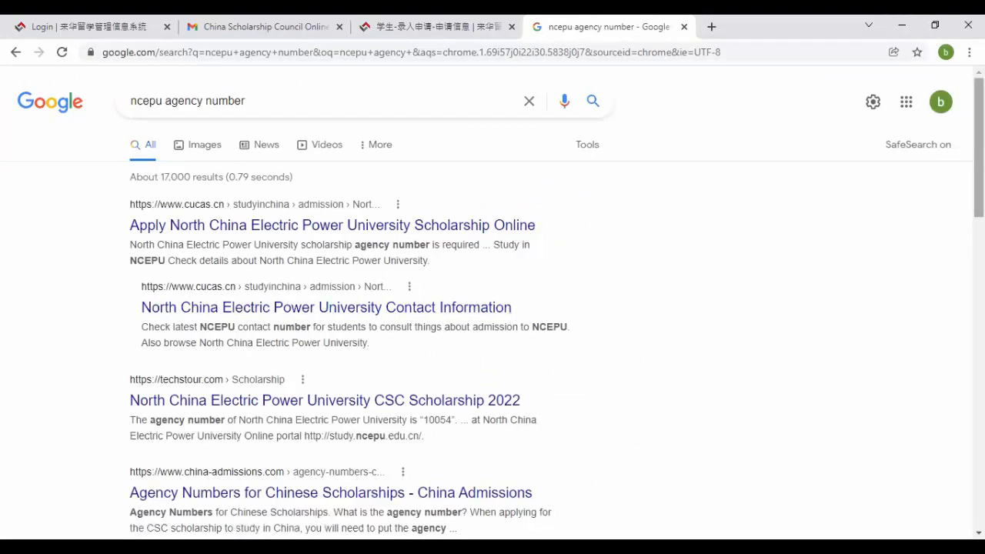
scroll(492, 308, down, 4)
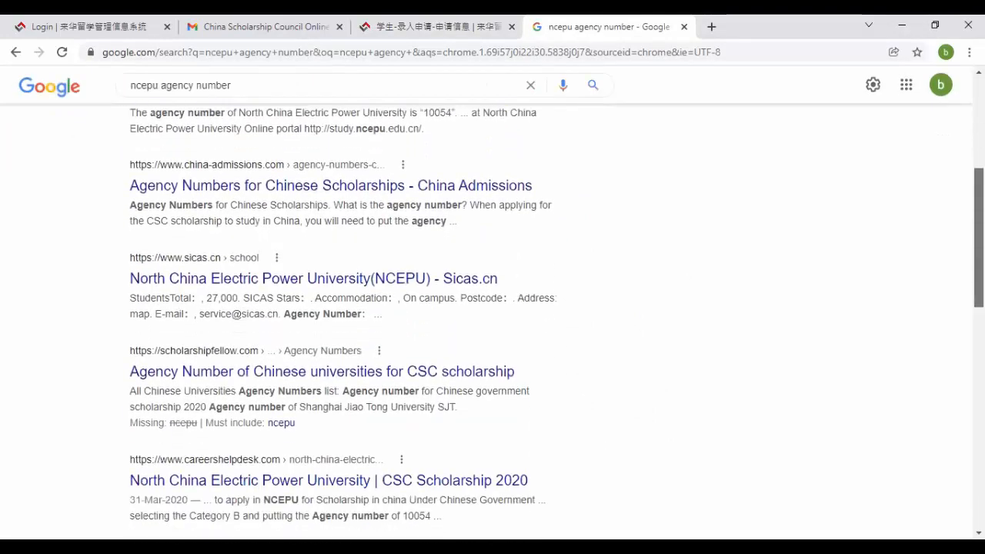
scroll(492, 308, down, 2)
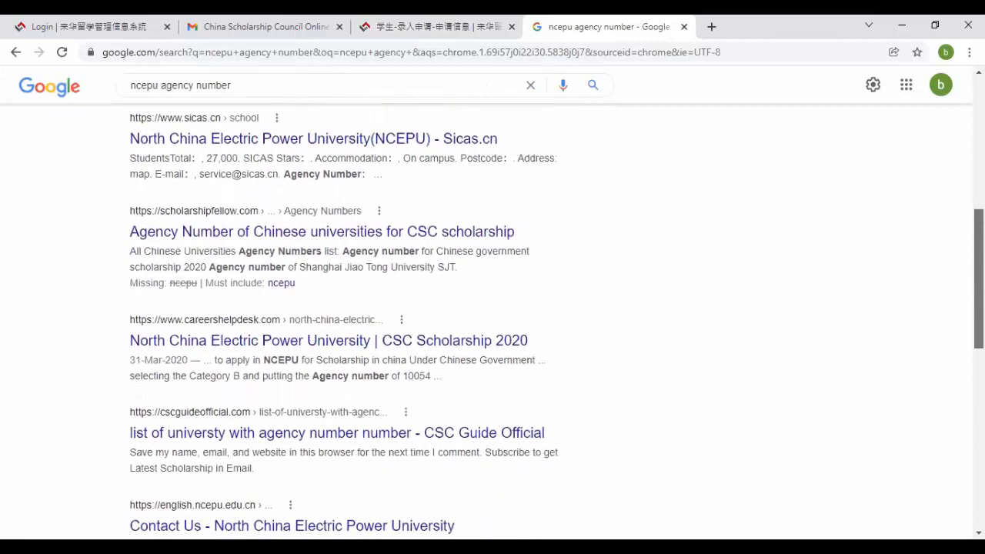
scroll(492, 308, down, 6)
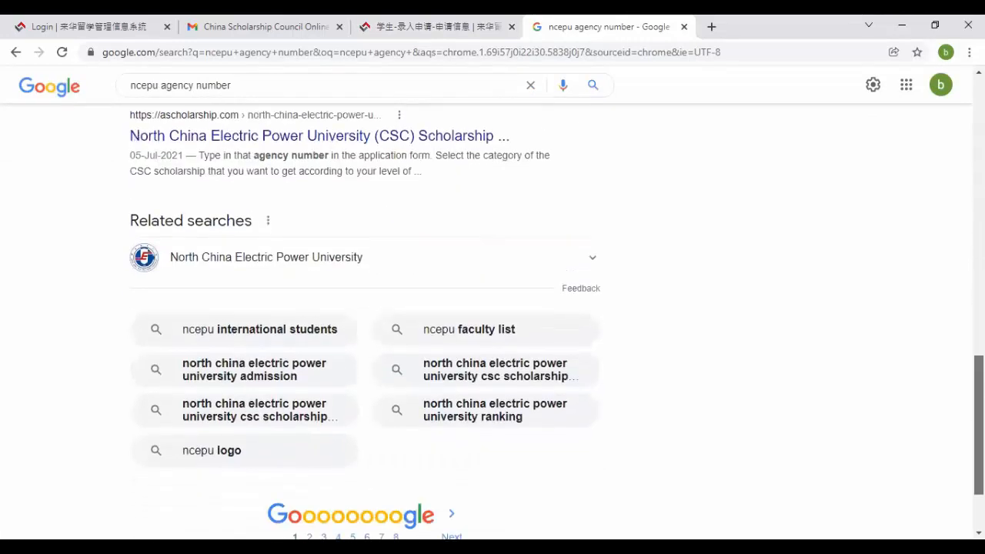
scroll(492, 308, up, 12)
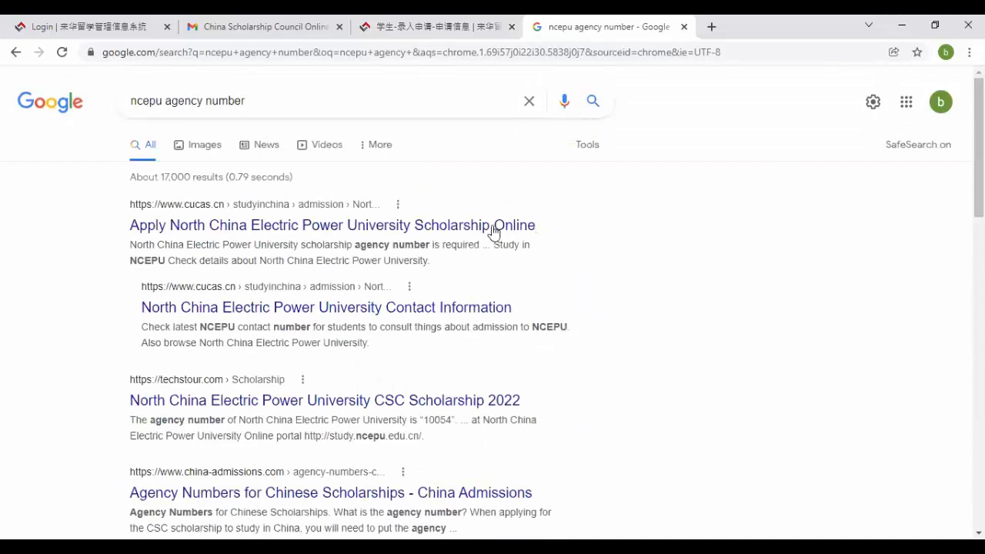
middle_click(455, 238)
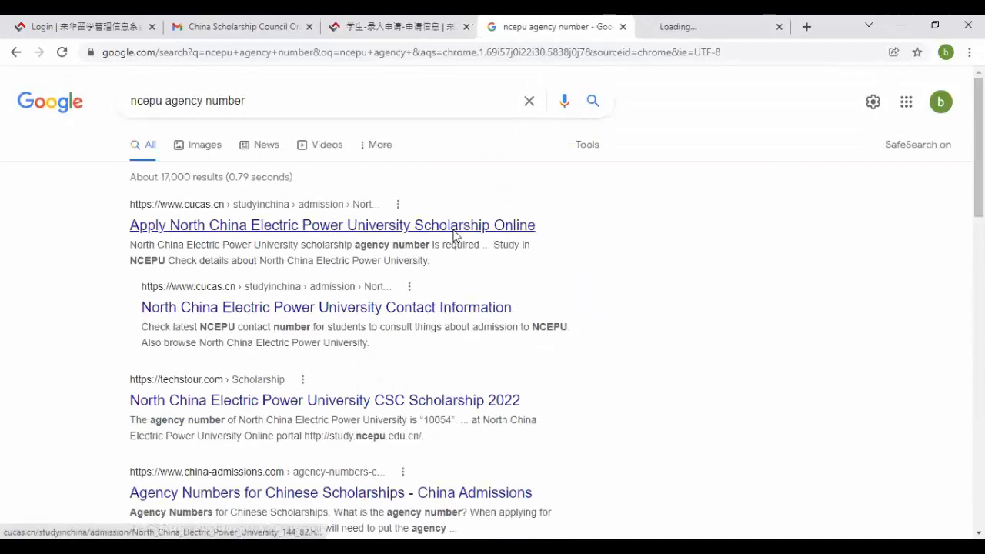
- Read NCEPU's agency number 10079 on the CUCAS page, then close that tab
click(717, 21)
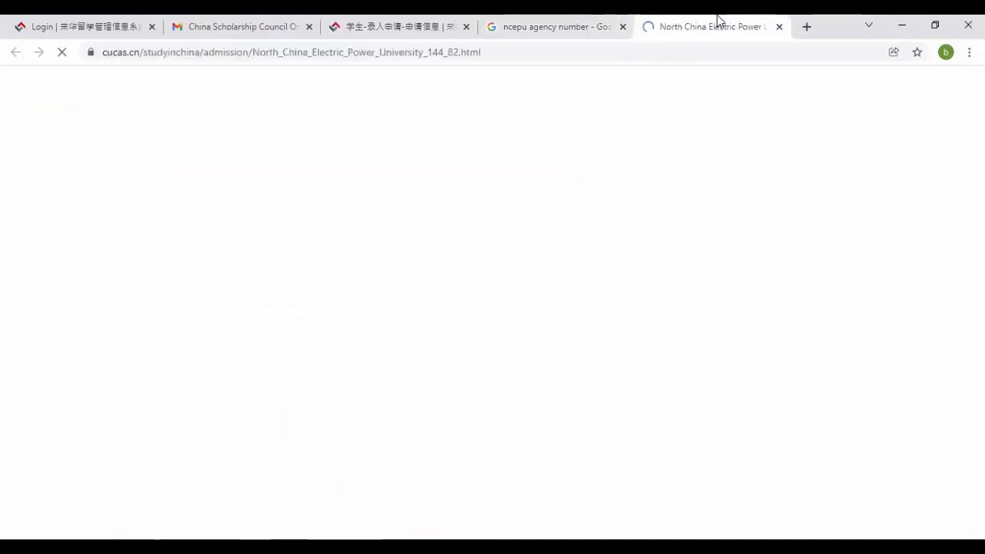
scroll(719, 86, down, 3)
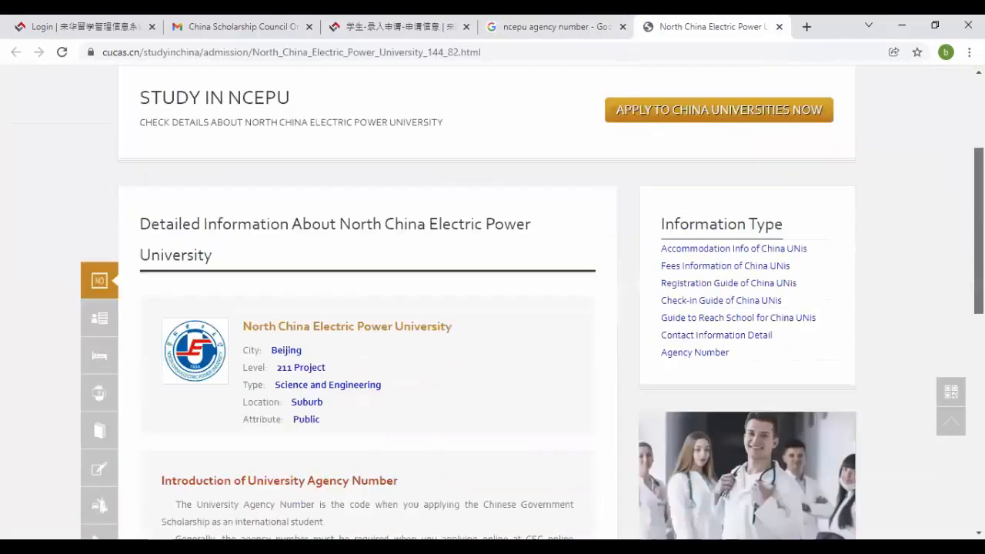
scroll(493, 308, down, 4)
scroll(492, 308, up, 1)
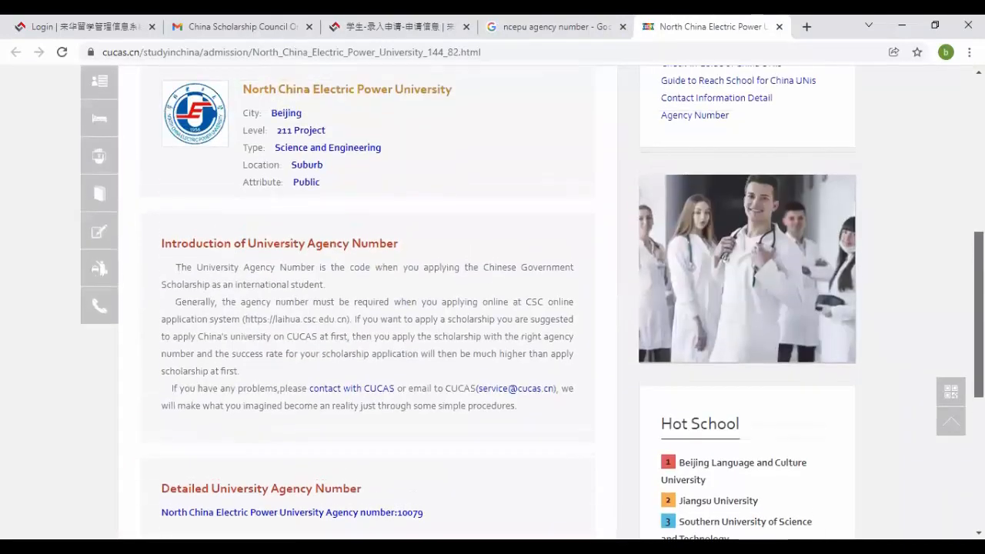
scroll(919, 420, down, 4)
scroll(919, 420, up, 4)
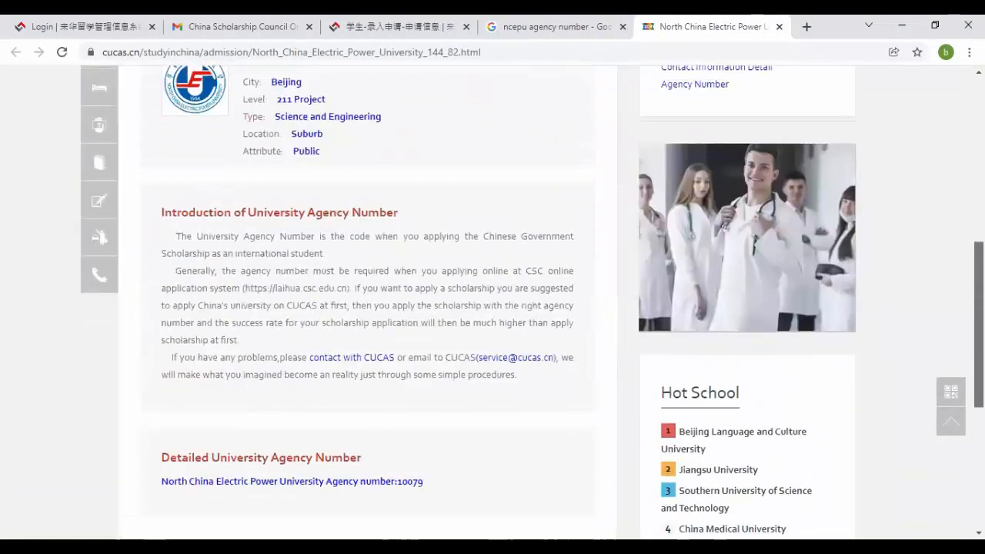
scroll(492, 308, up, 1)
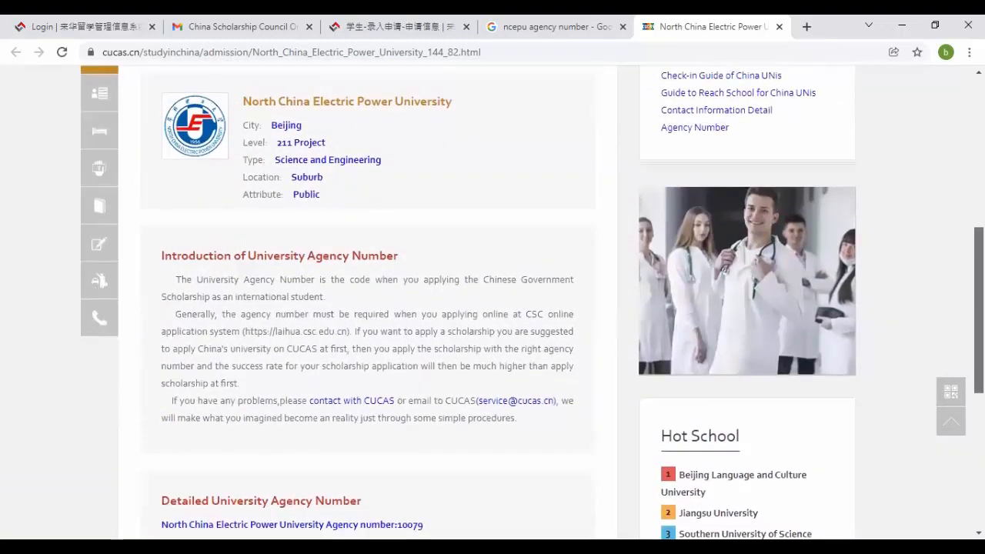
scroll(492, 308, up, 3)
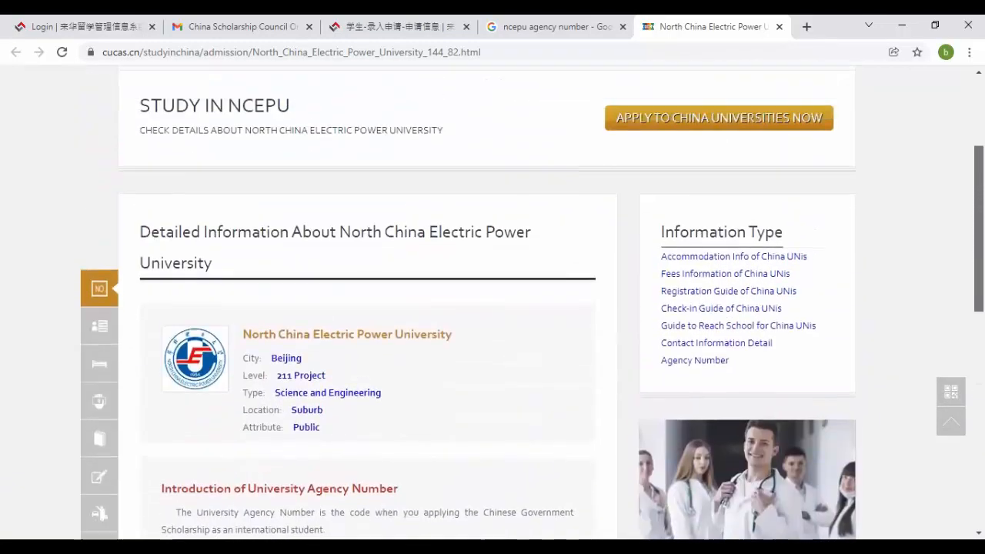
scroll(492, 308, up, 3)
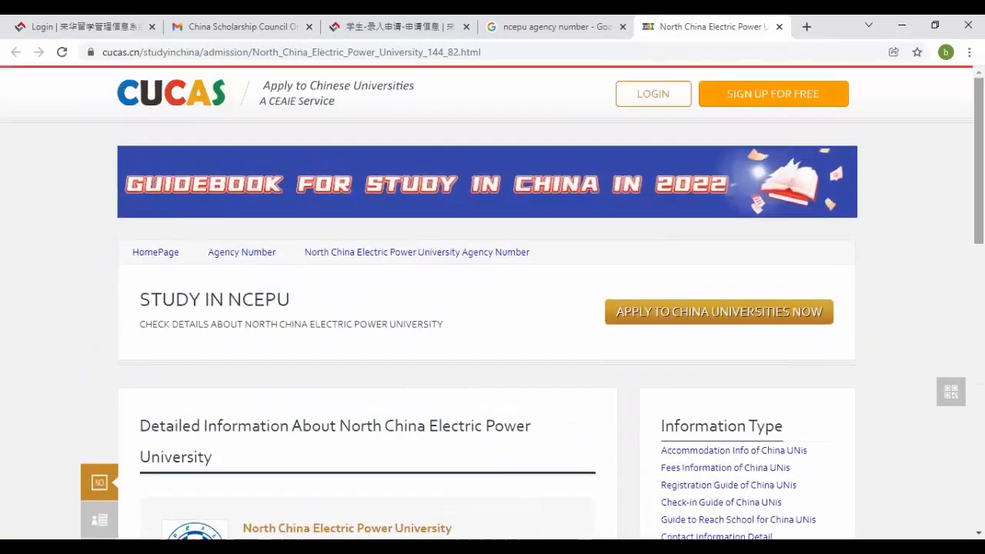
click(779, 27)
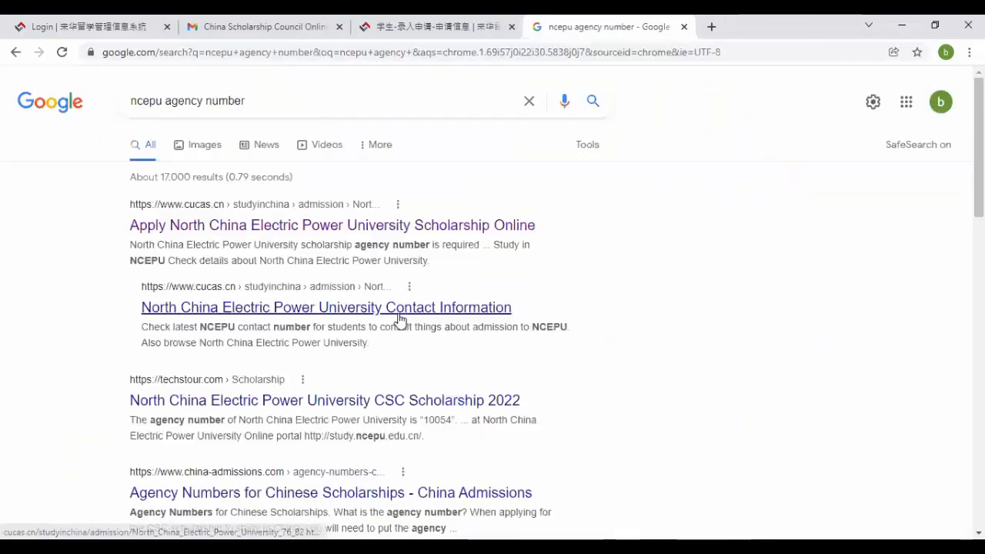
- Open the CUCAS NCEPU Contact Information result in another tab, view it, and return to Google
middle_click(397, 313)
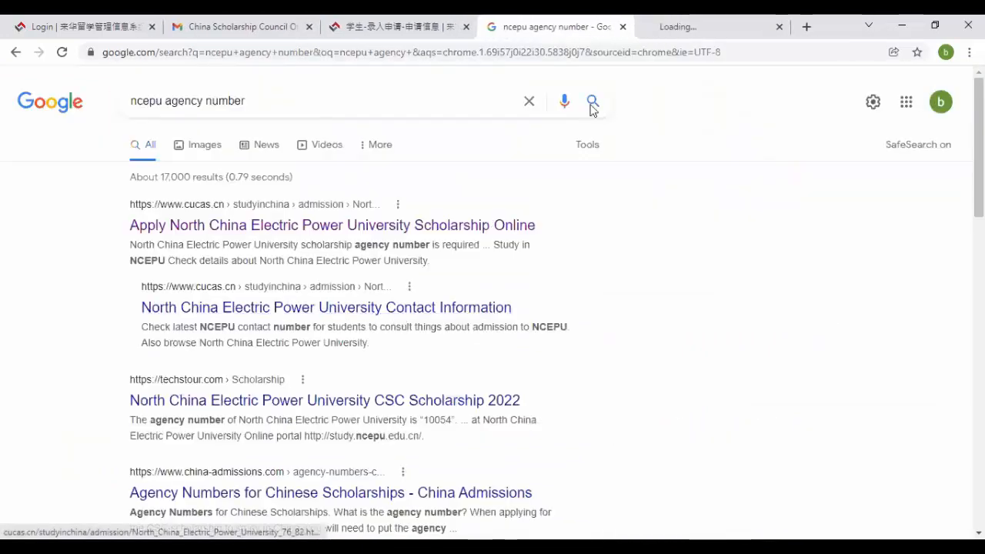
click(684, 20)
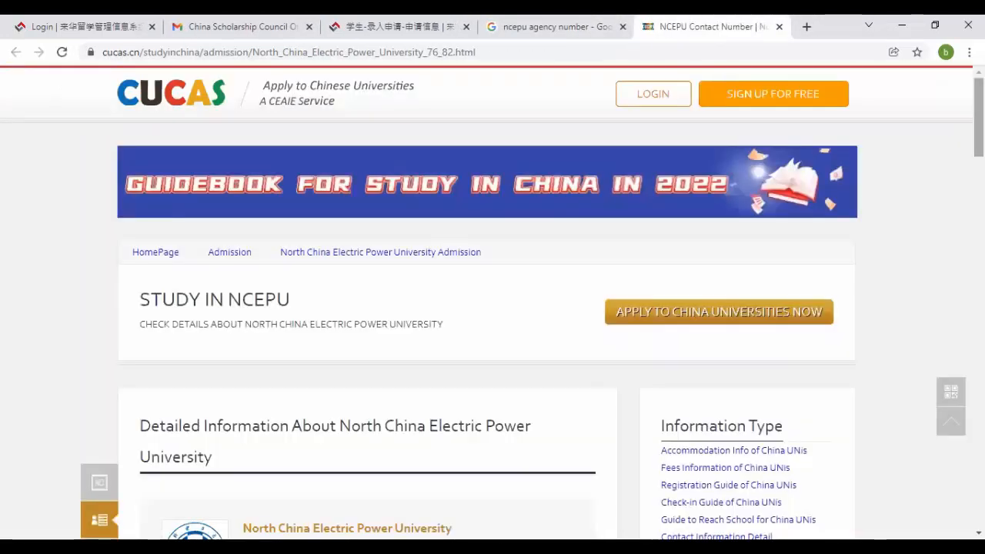
scroll(493, 308, down, 15)
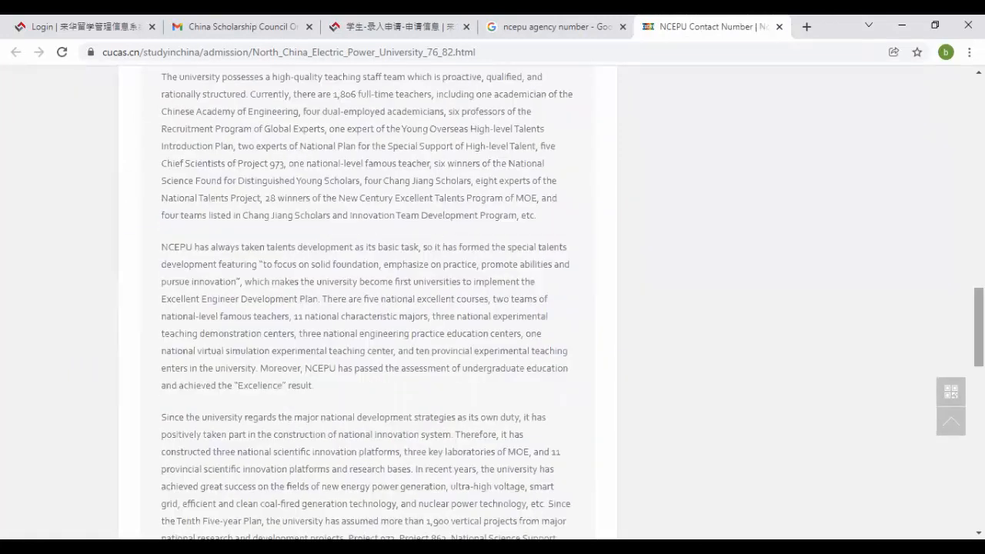
scroll(493, 307, down, 12)
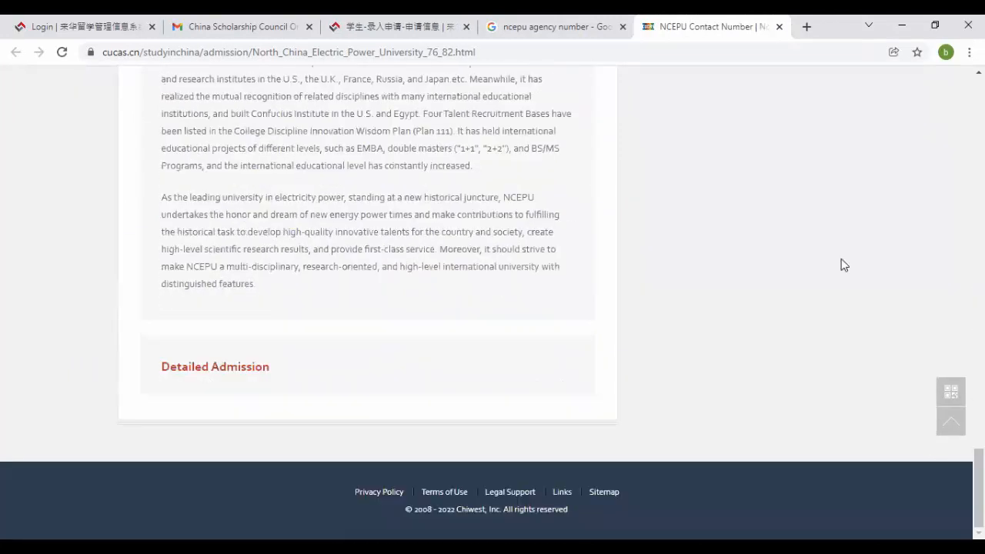
click(592, 19)
scroll(592, 19, down, 2)
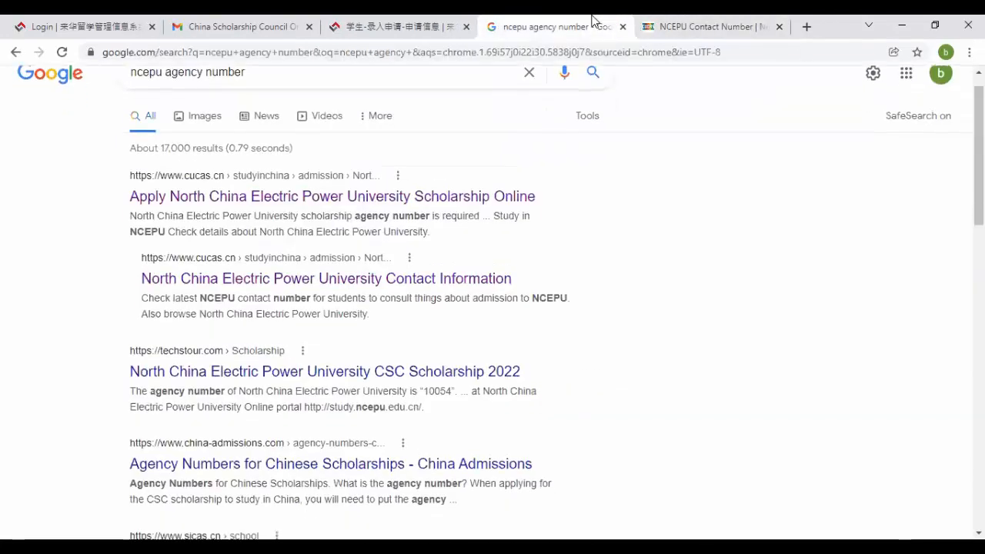
- Show image results for 'ncepu agency number' and preview the Careers Help Desk NCEPU scholarship poster
scroll(593, 19, down, 3)
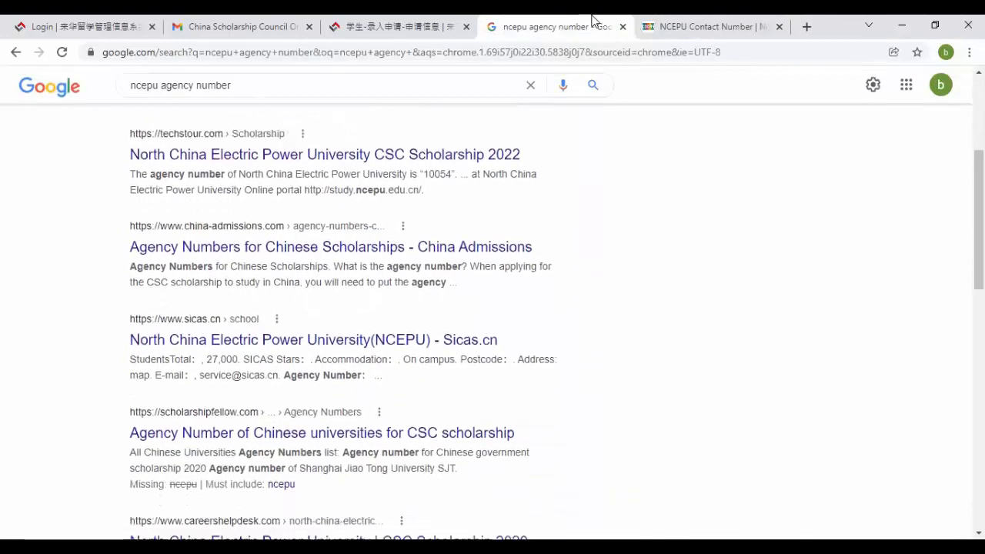
scroll(593, 19, down, 3)
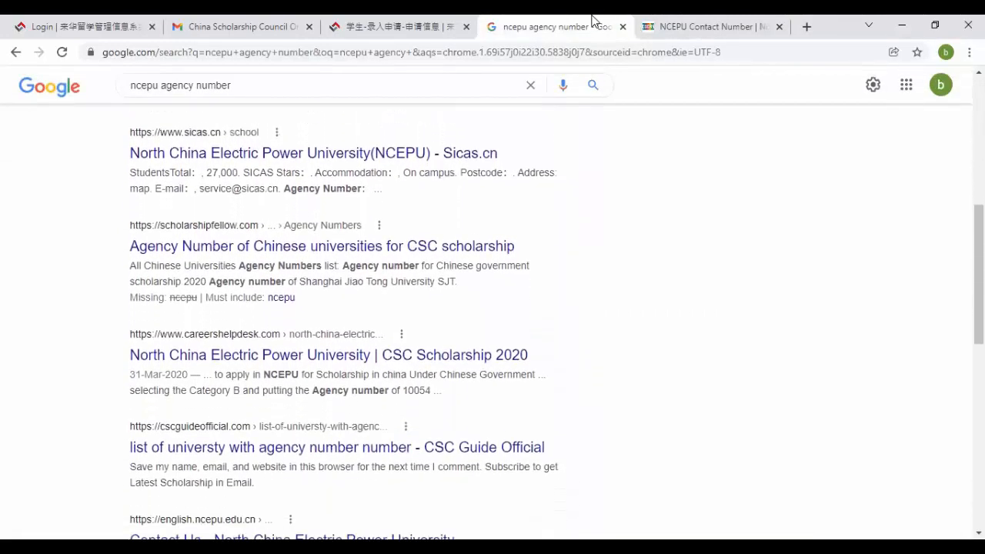
scroll(593, 20, down, 2)
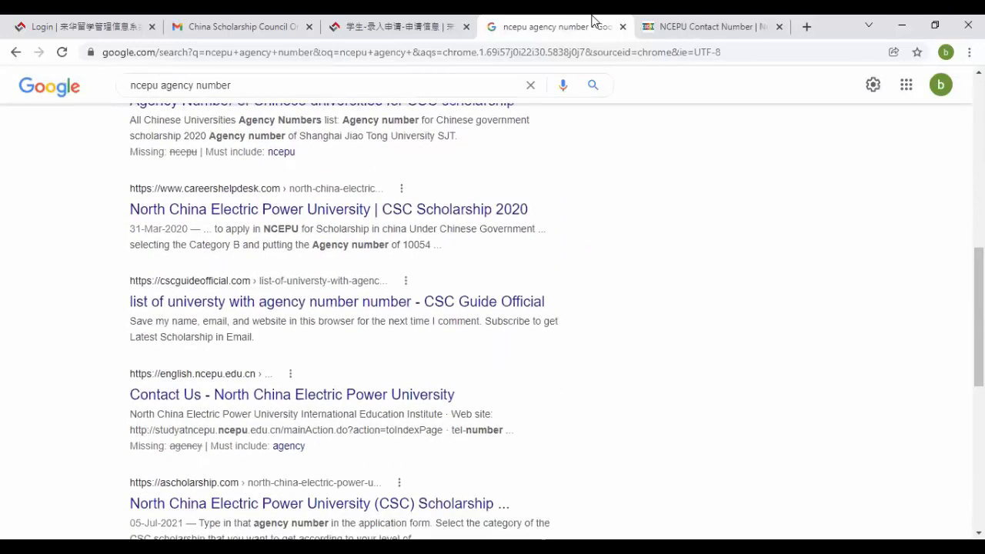
scroll(592, 19, down, 3)
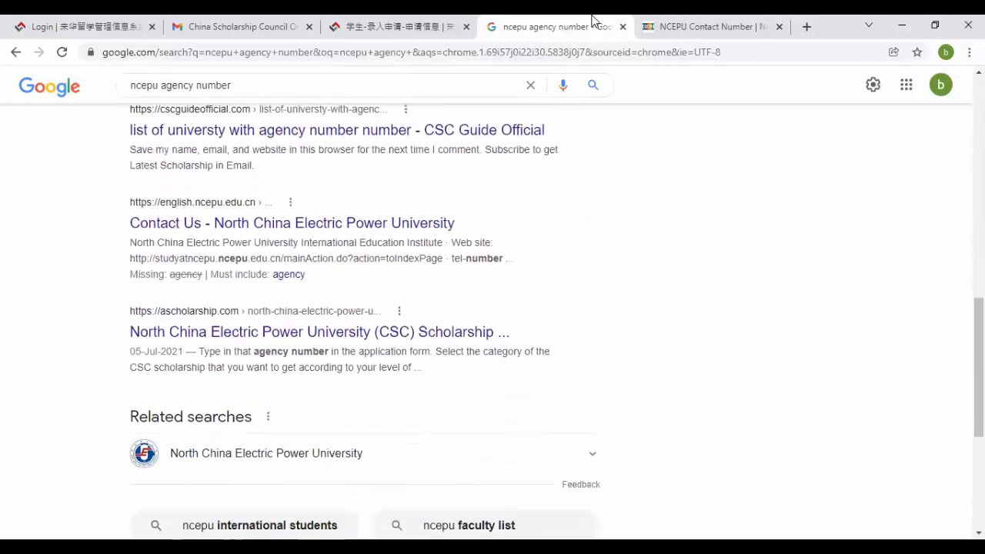
scroll(603, 69, up, 10)
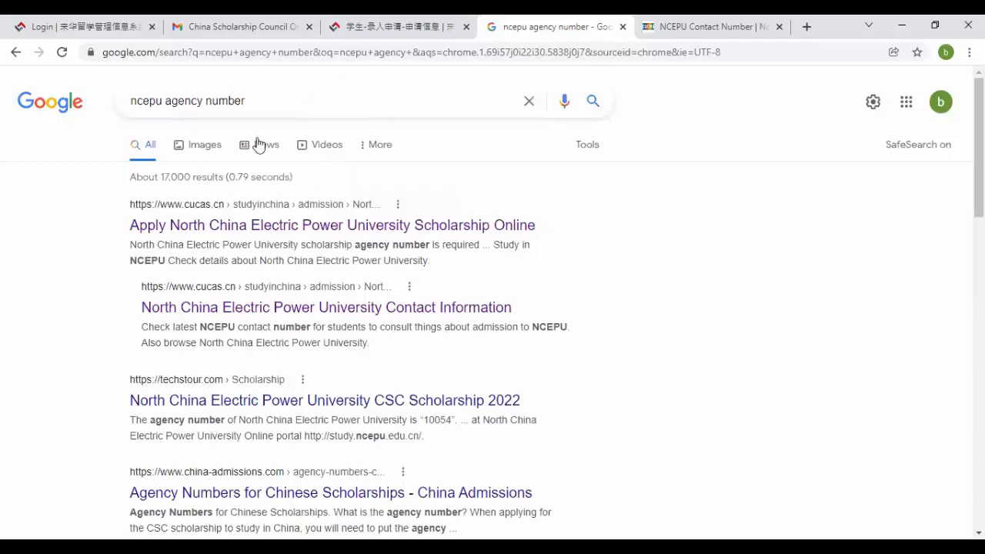
click(205, 151)
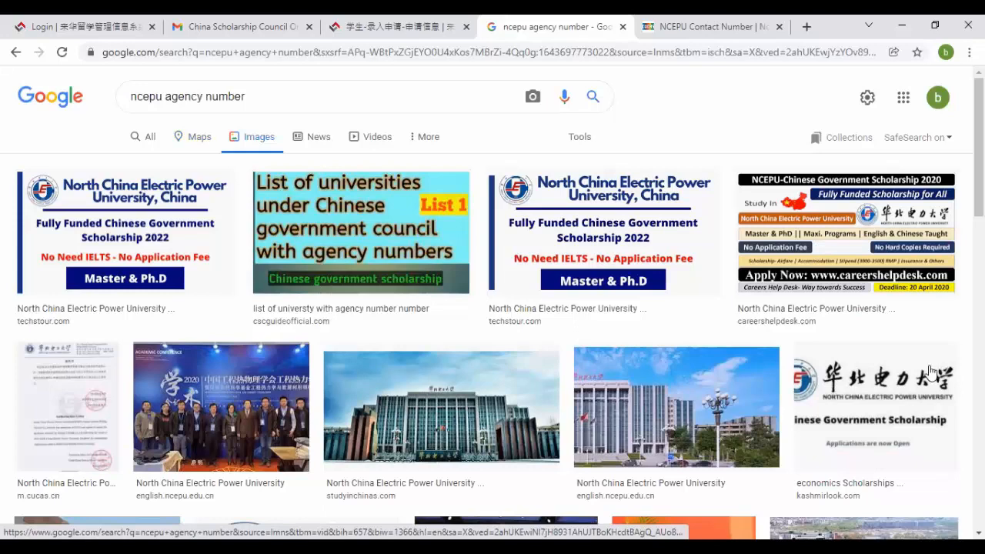
click(817, 249)
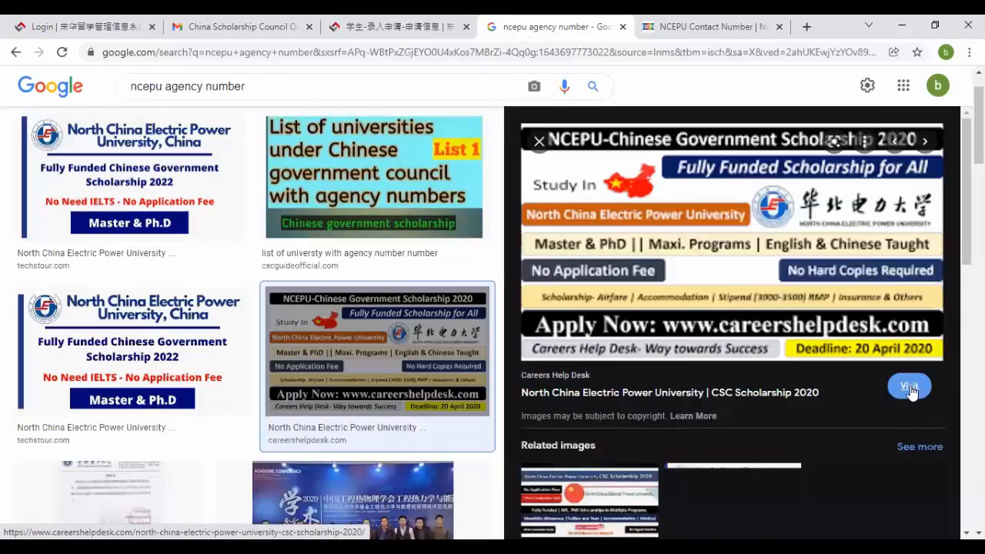
click(540, 144)
- Open the Careers Help Desk NCEPU CSC Scholarship 2020 article and scroll through it
click(725, 23)
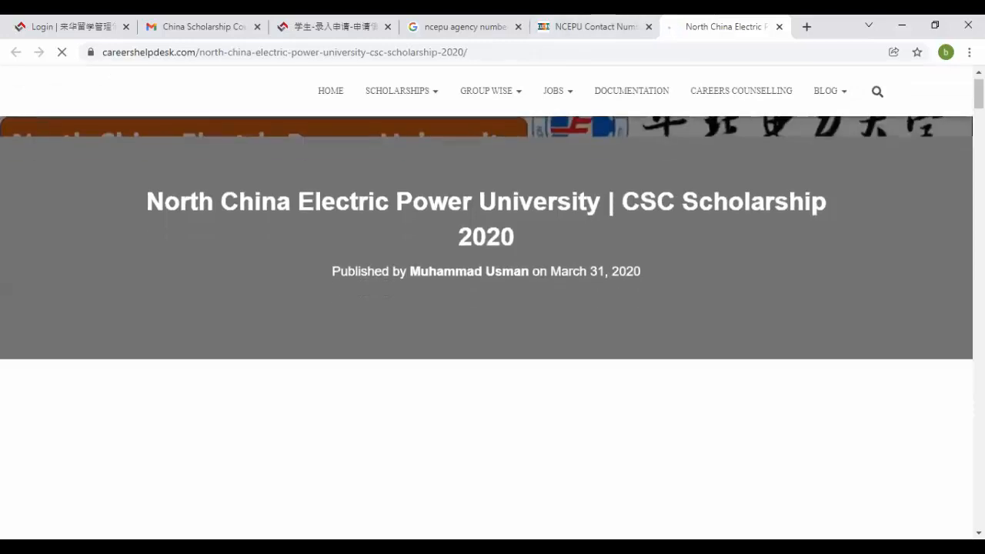
scroll(492, 308, down, 10)
scroll(492, 307, down, 5)
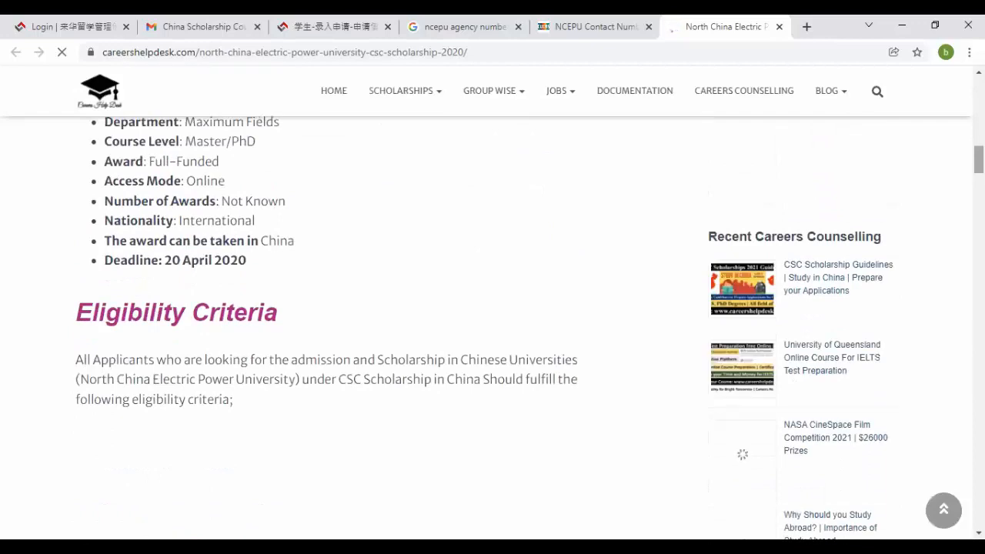
scroll(492, 308, down, 3)
scroll(492, 308, down, 6)
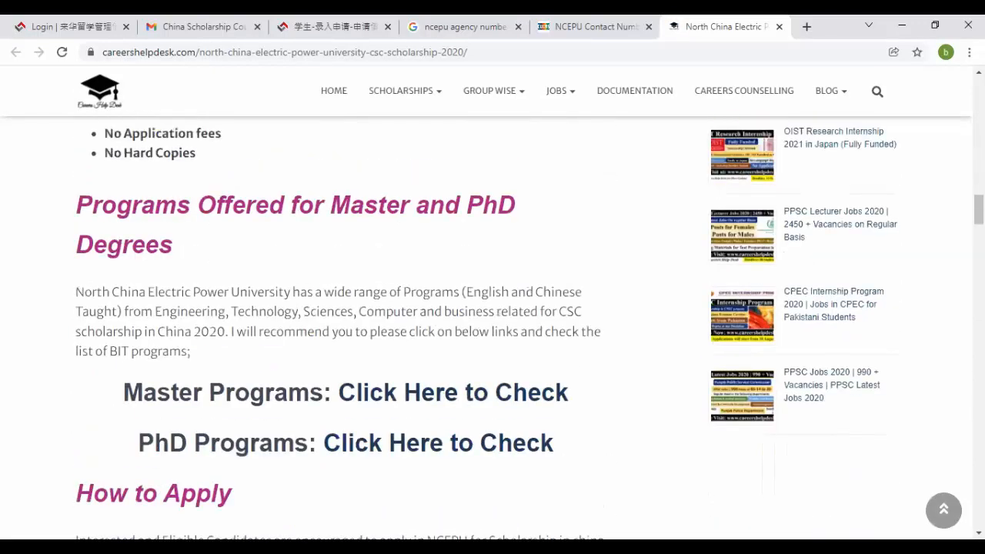
scroll(493, 307, down, 8)
scroll(493, 308, down, 8)
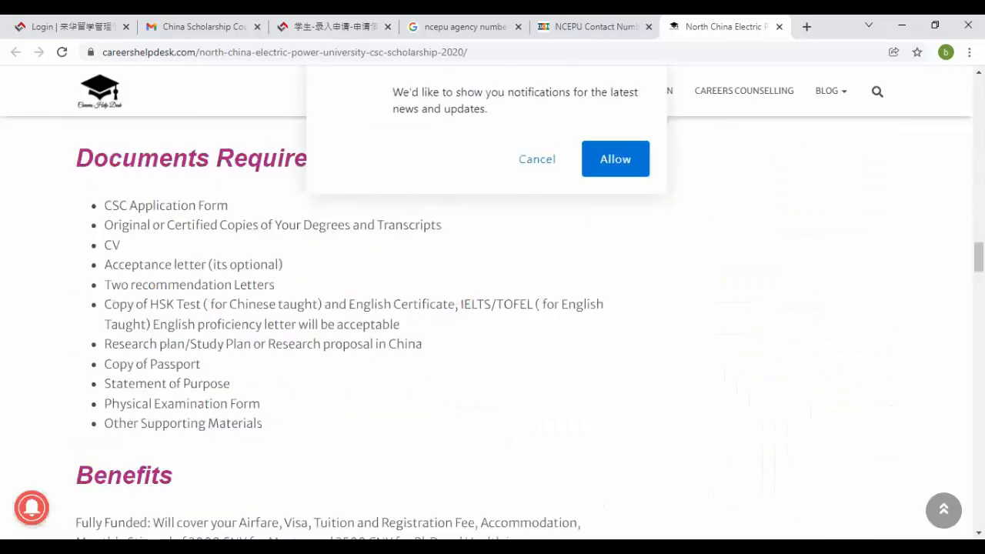
scroll(493, 308, down, 10)
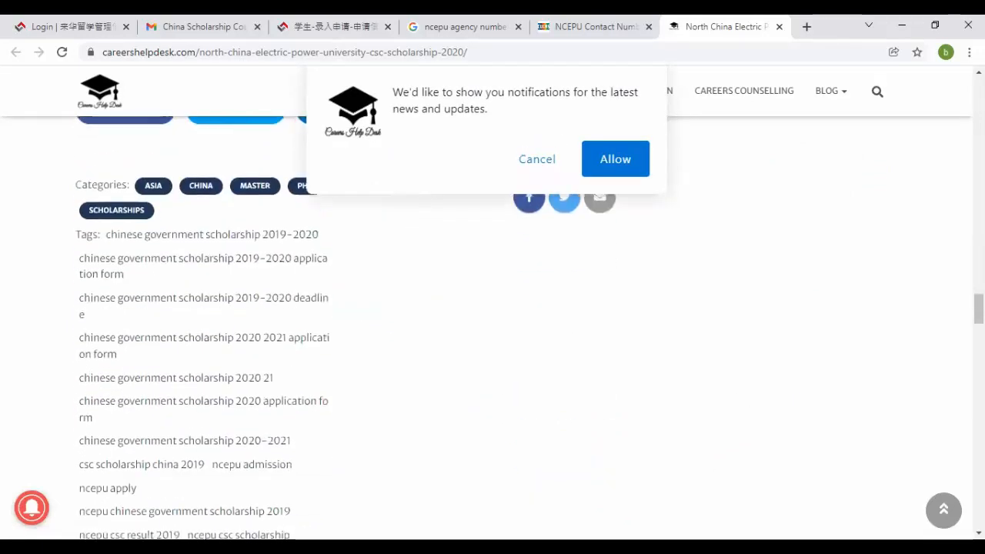
scroll(954, 189, down, 5)
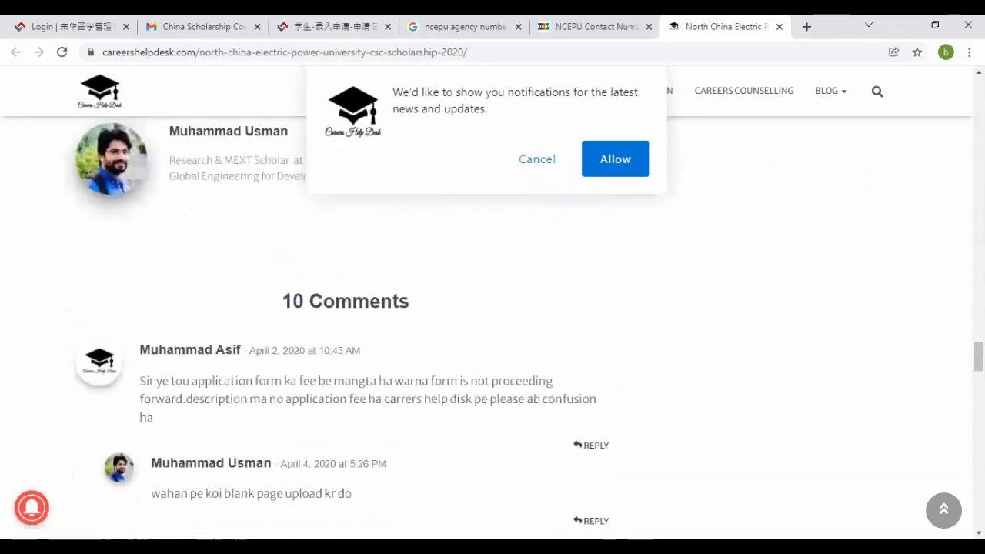
scroll(492, 308, up, 20)
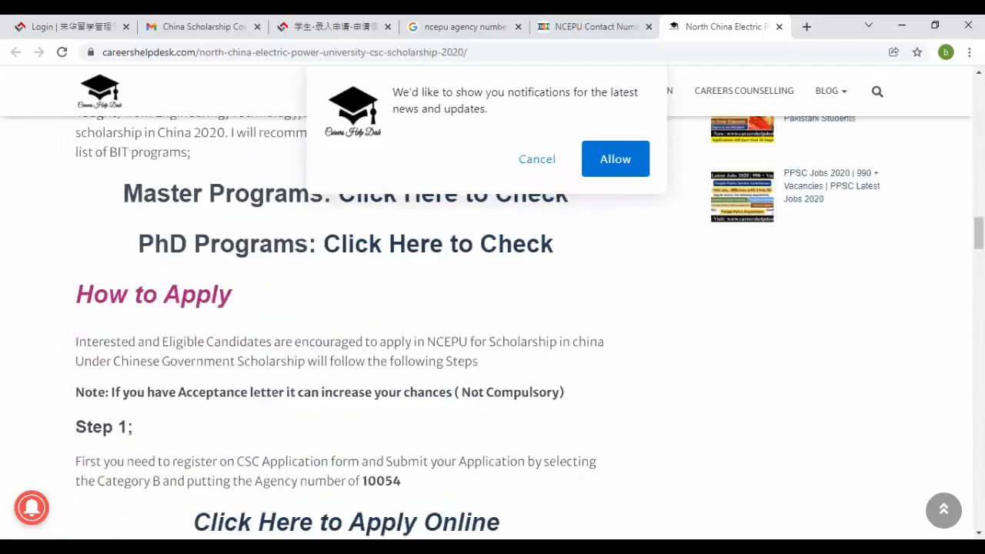
scroll(493, 308, up, 5)
scroll(576, 176, down, 4)
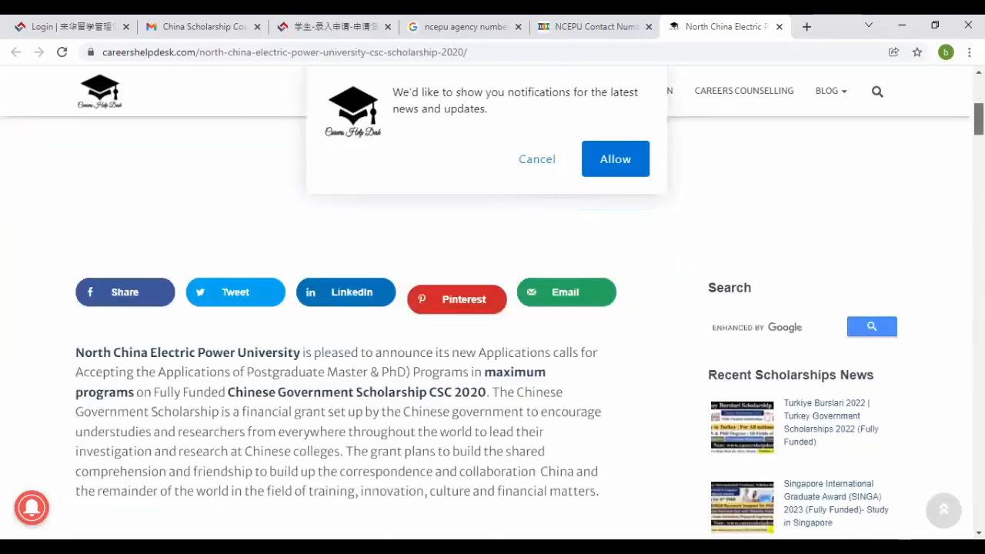
- Cancel the notification prompt and select agency number 10054 under How to Apply
click(527, 164)
scroll(528, 161, down, 6)
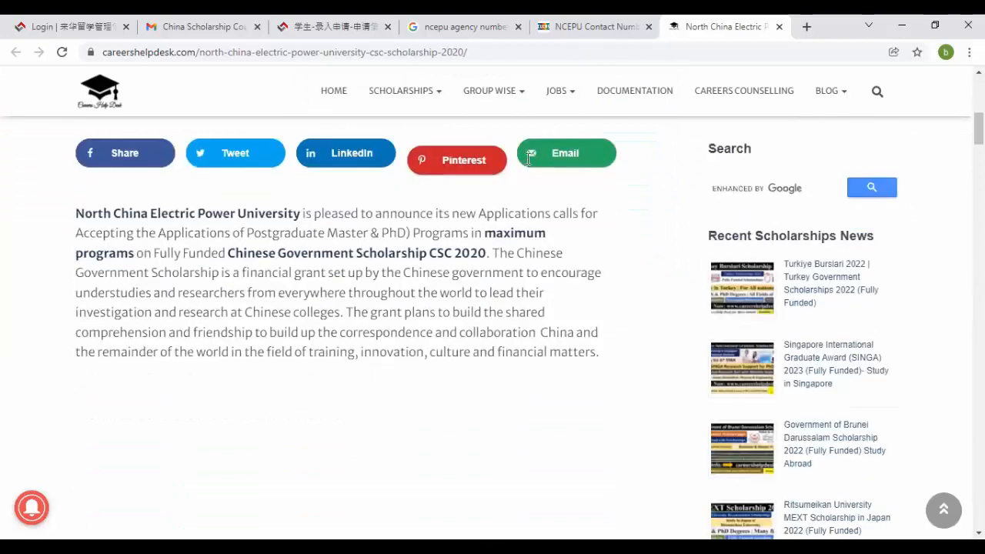
scroll(528, 158, down, 4)
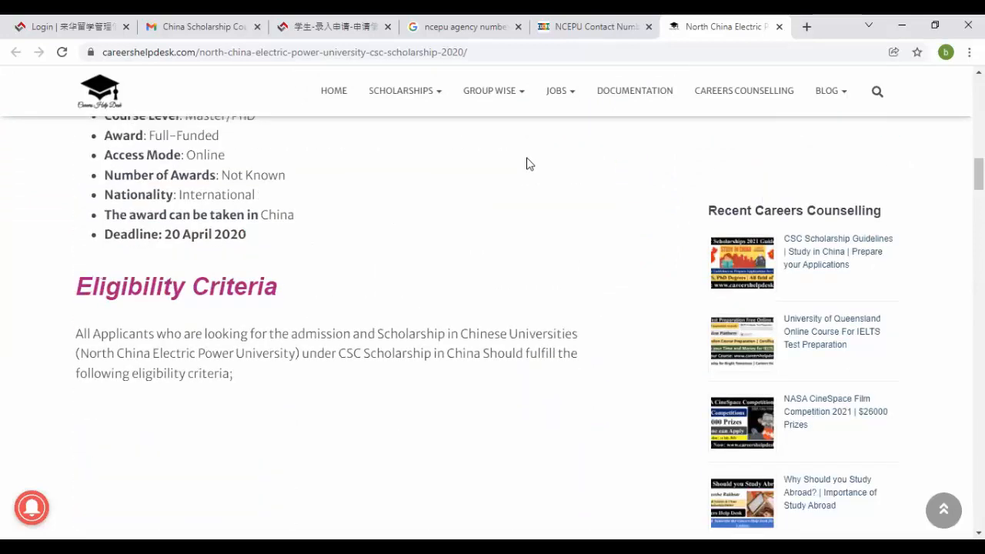
scroll(526, 163, up, 2)
scroll(528, 163, down, 5)
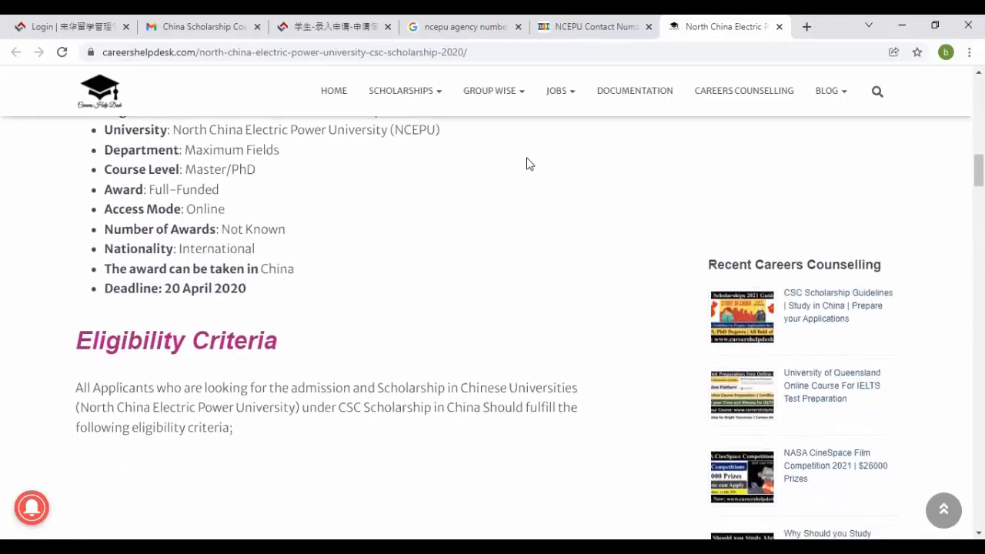
scroll(530, 163, down, 3)
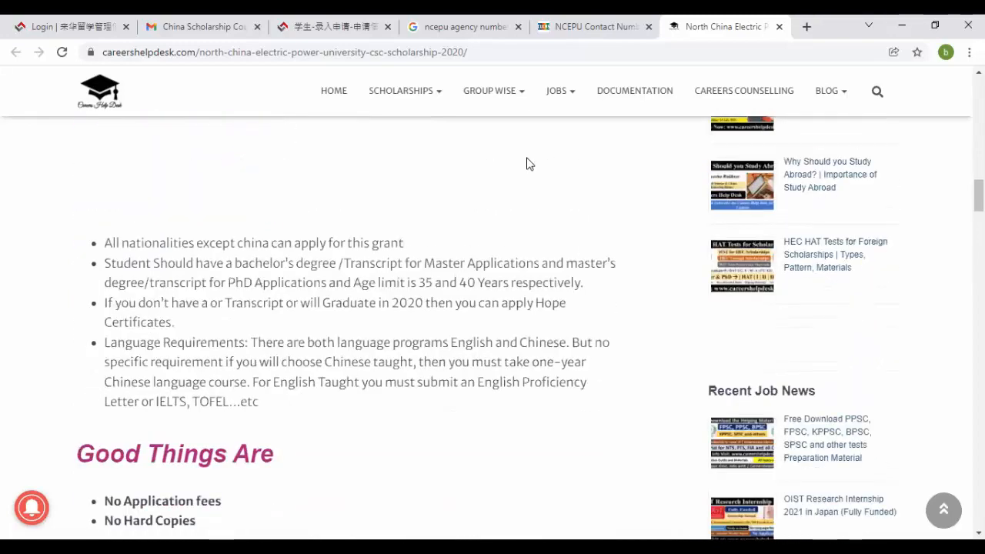
scroll(527, 159, down, 5)
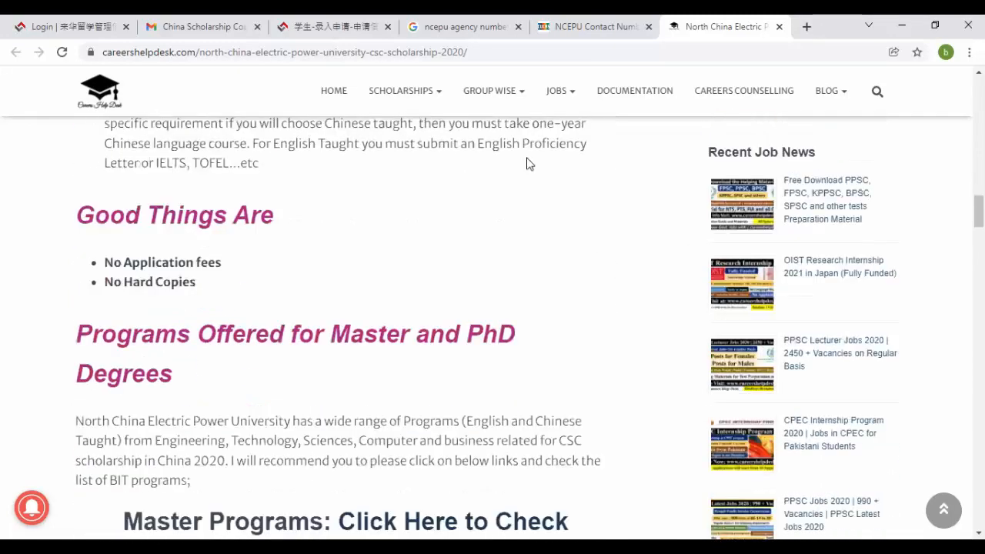
scroll(528, 158, down, 3)
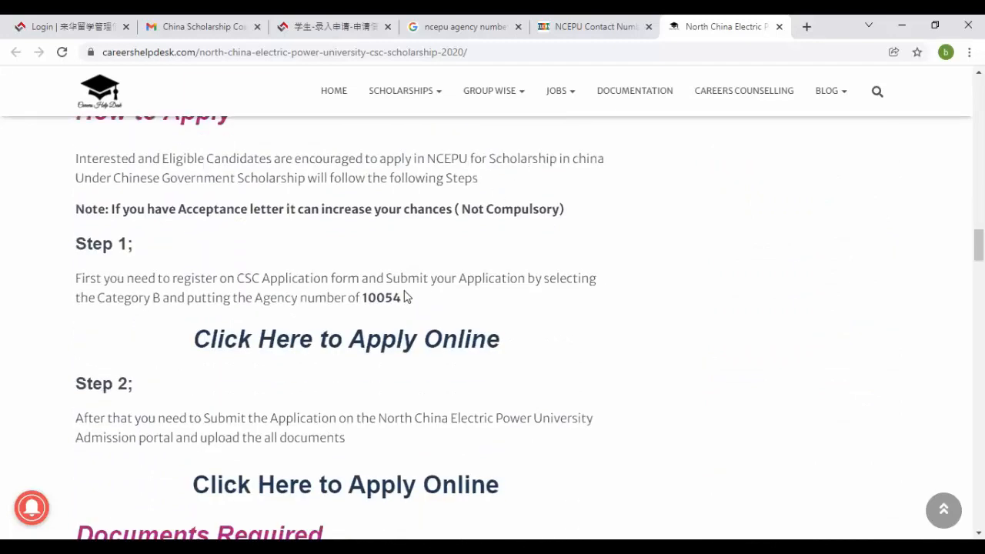
drag(406, 297, 363, 300)
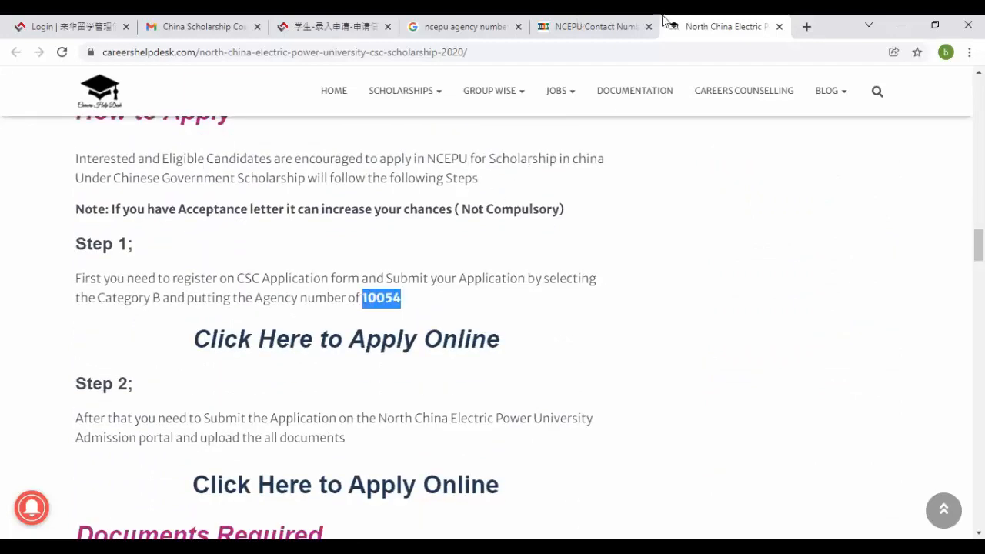
- Enter 10054 in the Receiving agency number field, checking it against the article
click(346, 24)
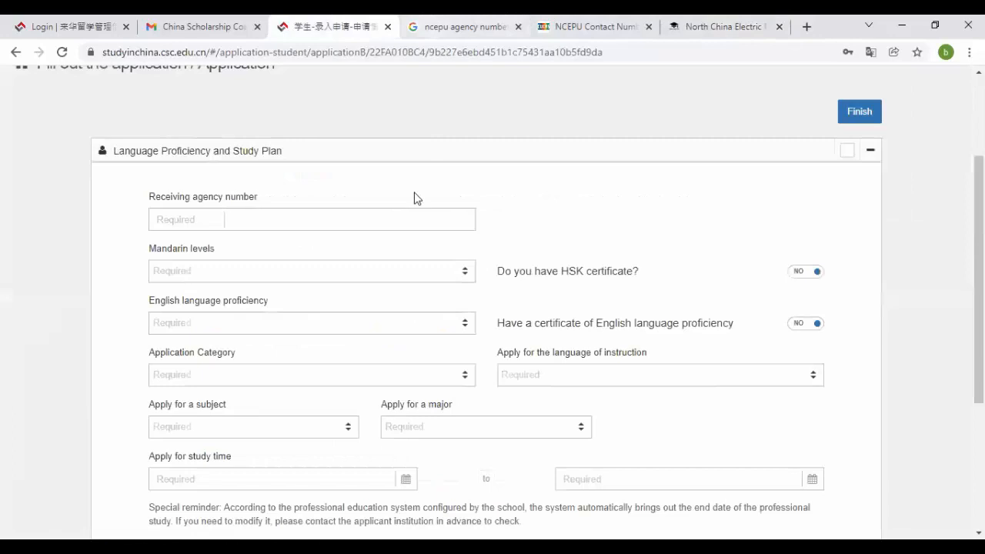
click(348, 231)
text(100)
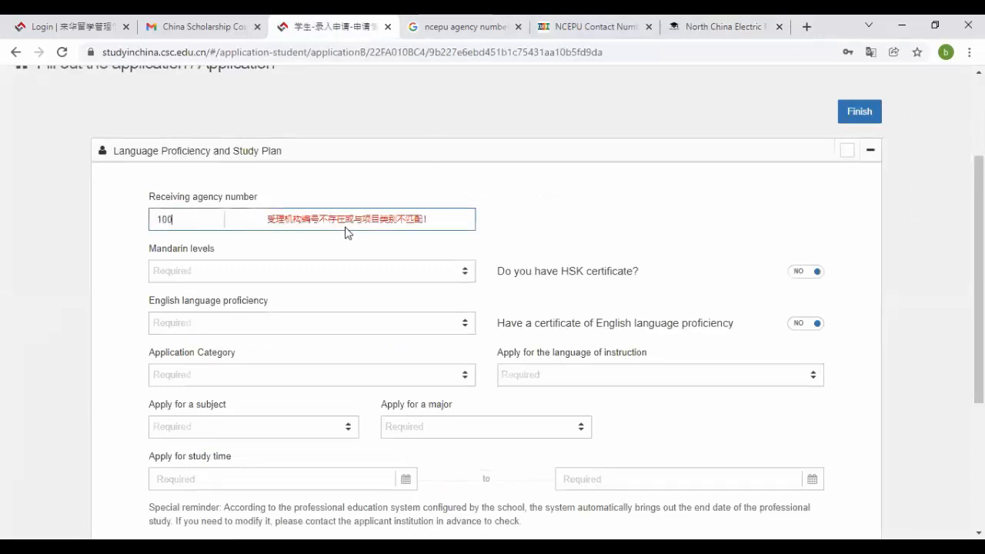
click(717, 20)
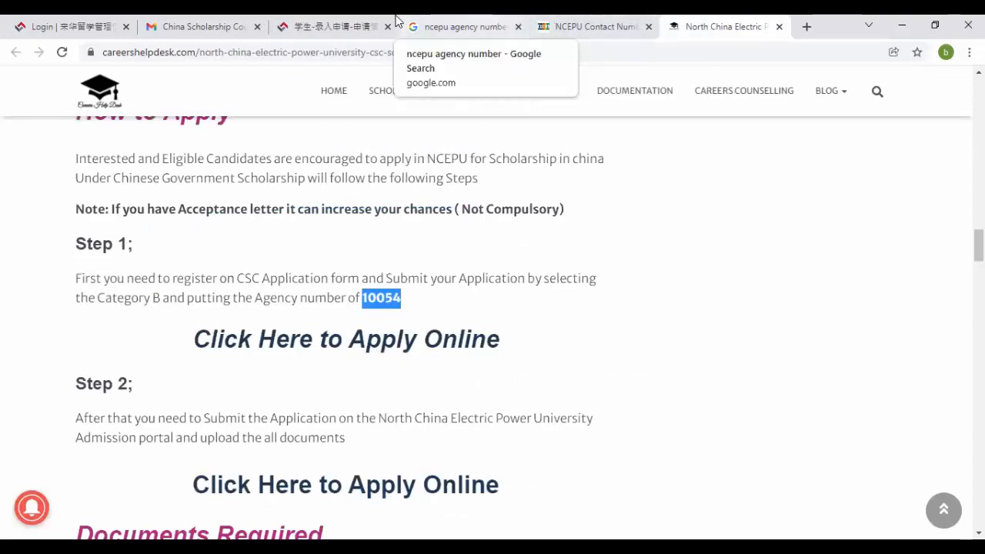
click(395, 20)
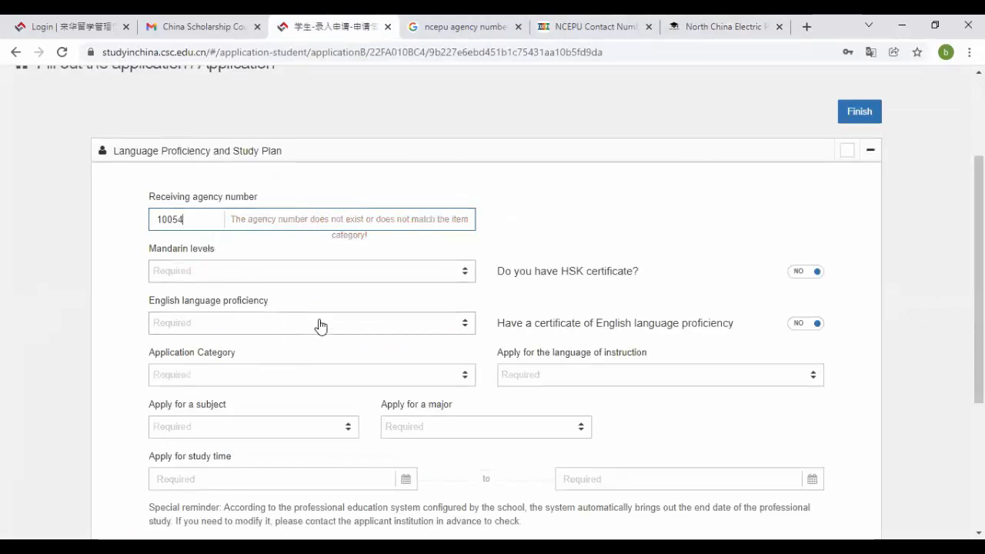
click(124, 272)
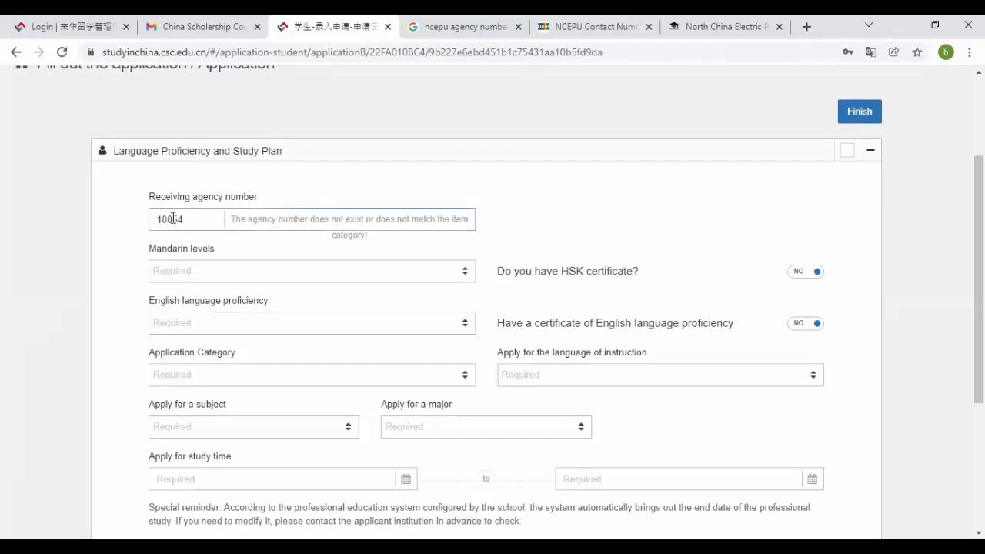
text(0)
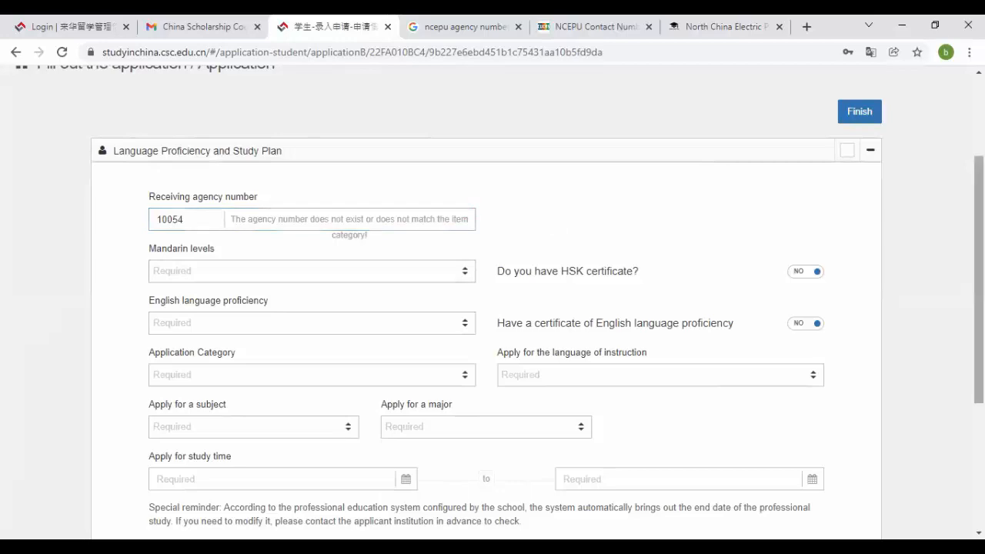
drag(978, 254, 979, 214)
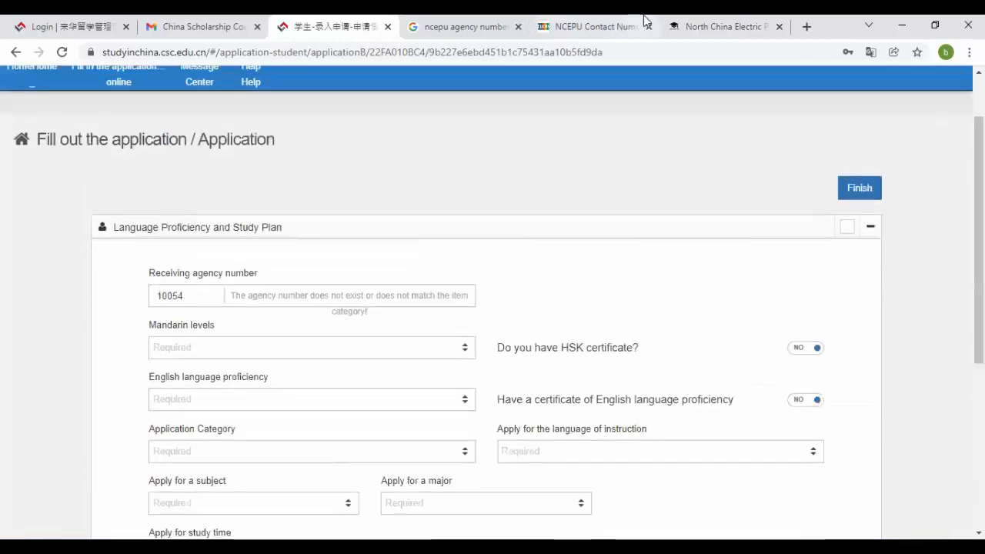
- Close the article and contact tabs and return to the all-results Google page
click(764, 23)
click(779, 27)
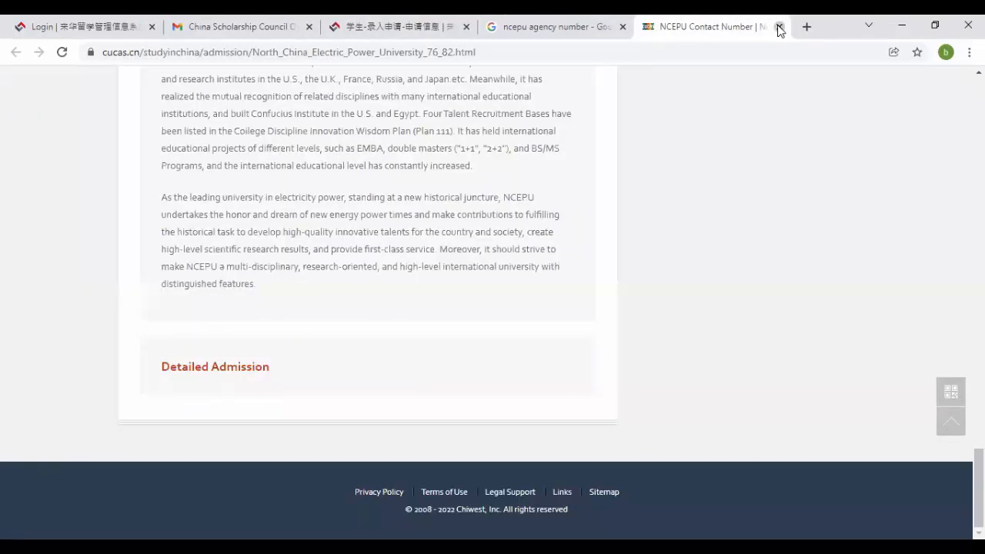
click(780, 27)
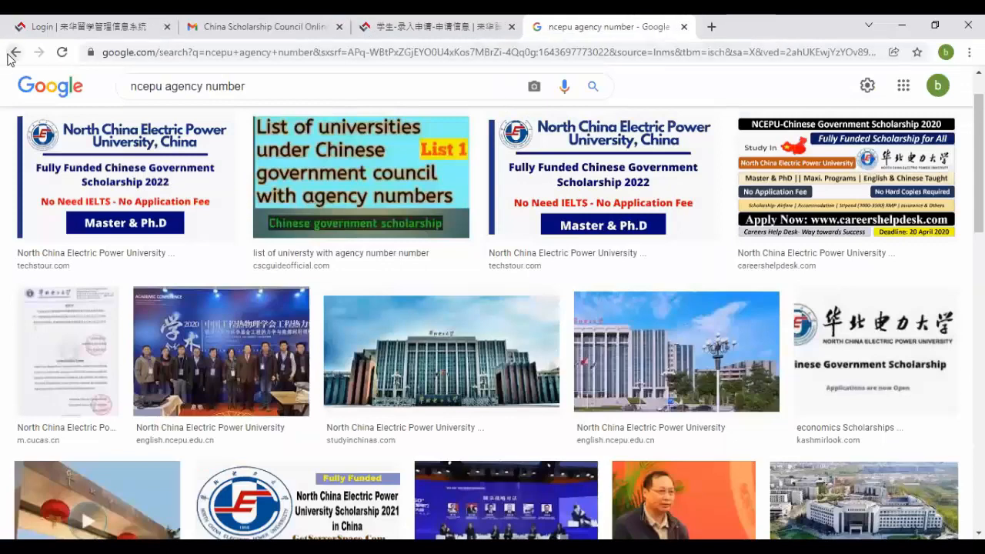
click(10, 56)
click(10, 56)
click(10, 55)
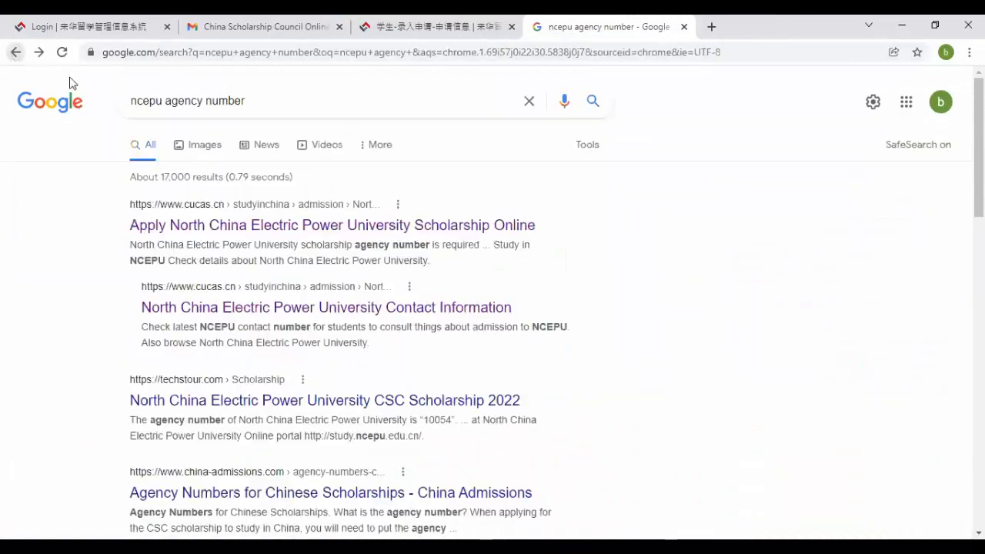
- Search Google for 'china university agency number' to get a table of agency numbers
drag(163, 100, 120, 105)
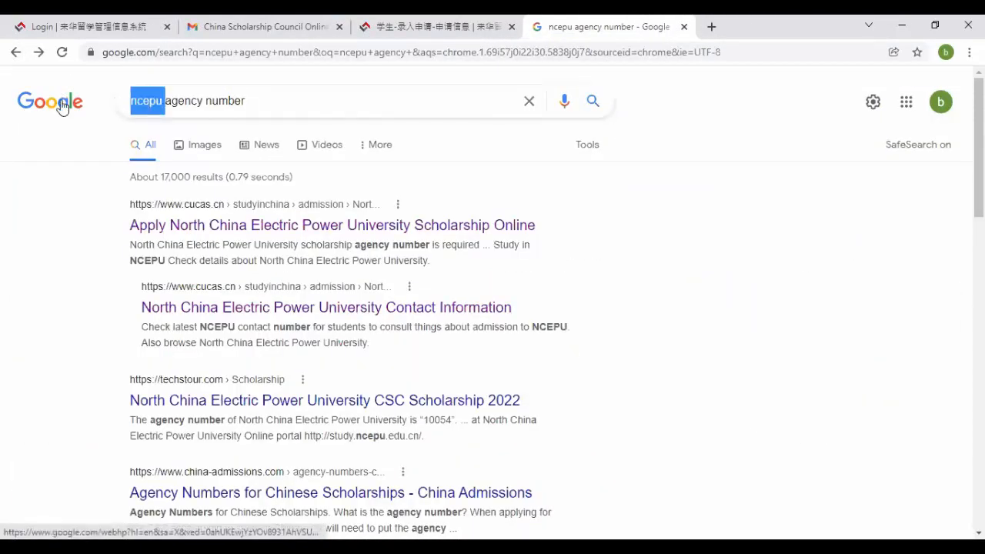
text(china)
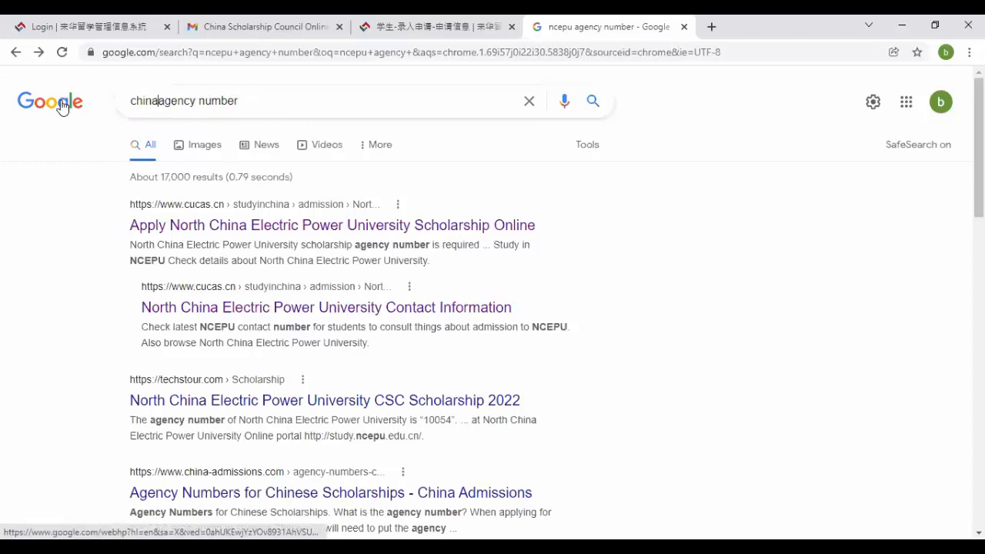
text( university)
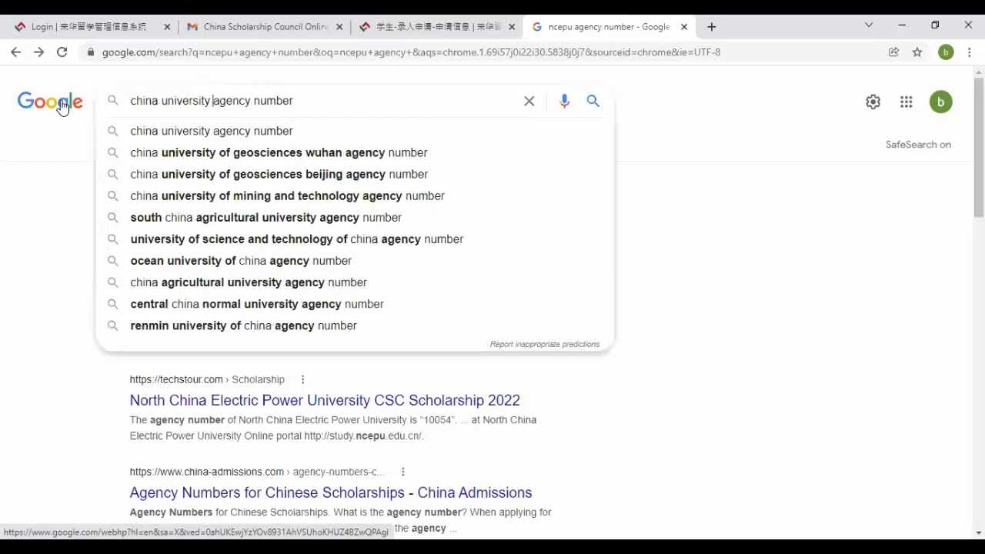
key(Return)
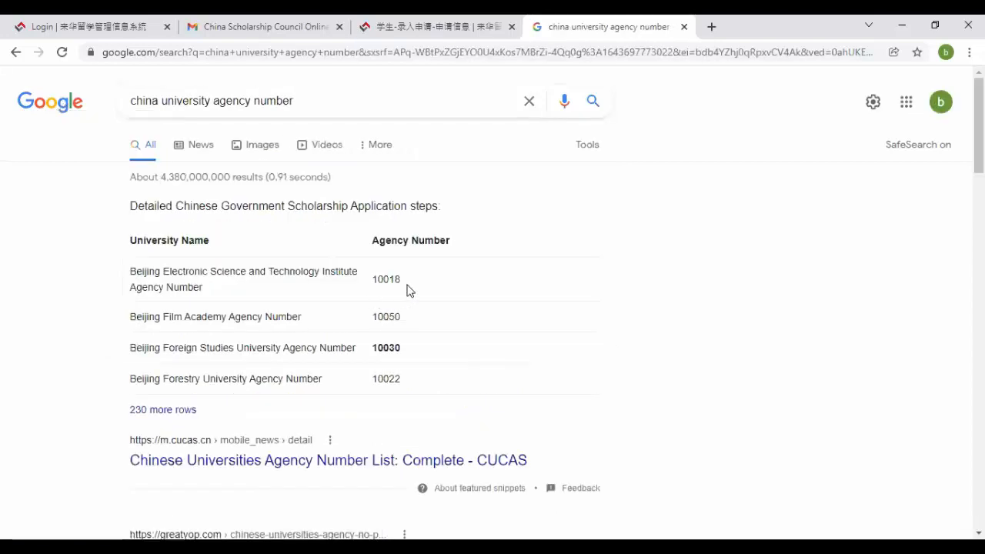
click(416, 21)
- Try agency number 10018, comparing it with the Google agency number list
click(199, 300)
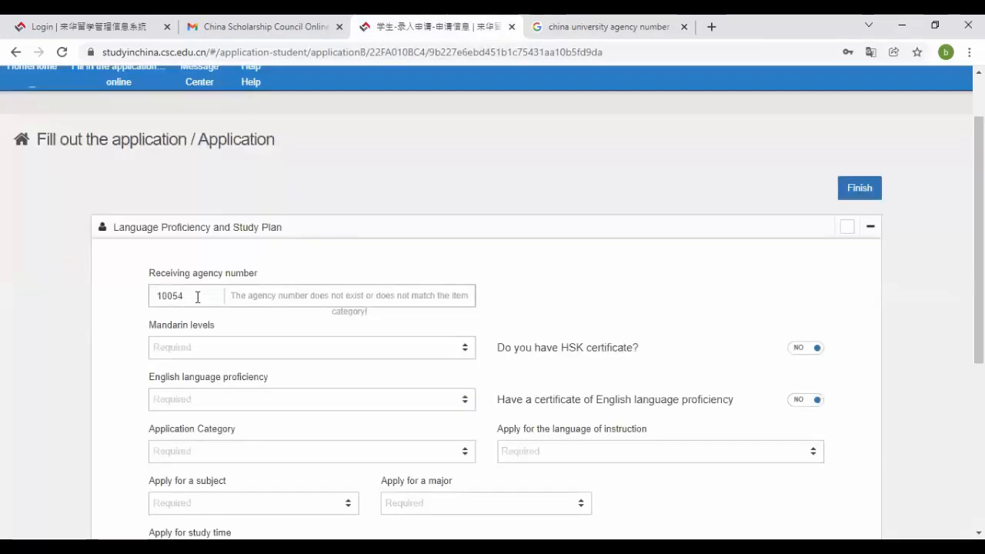
key(BackSpace)
key(BackSpace)
text(1)
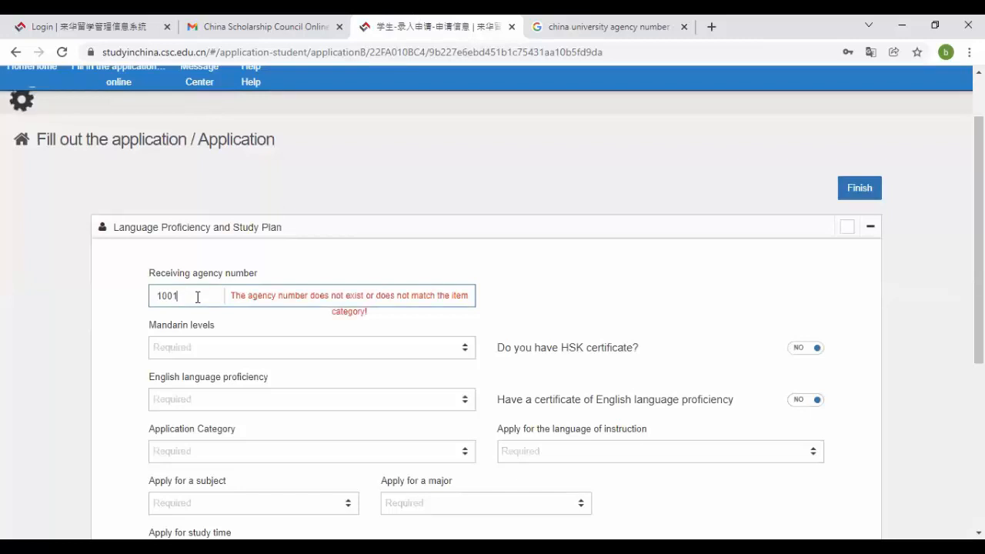
text(8)
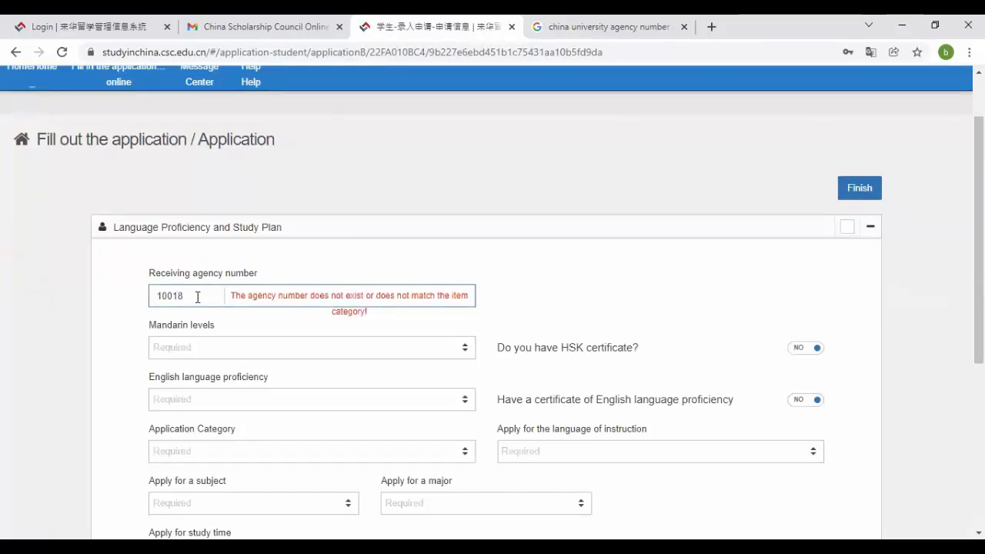
click(613, 23)
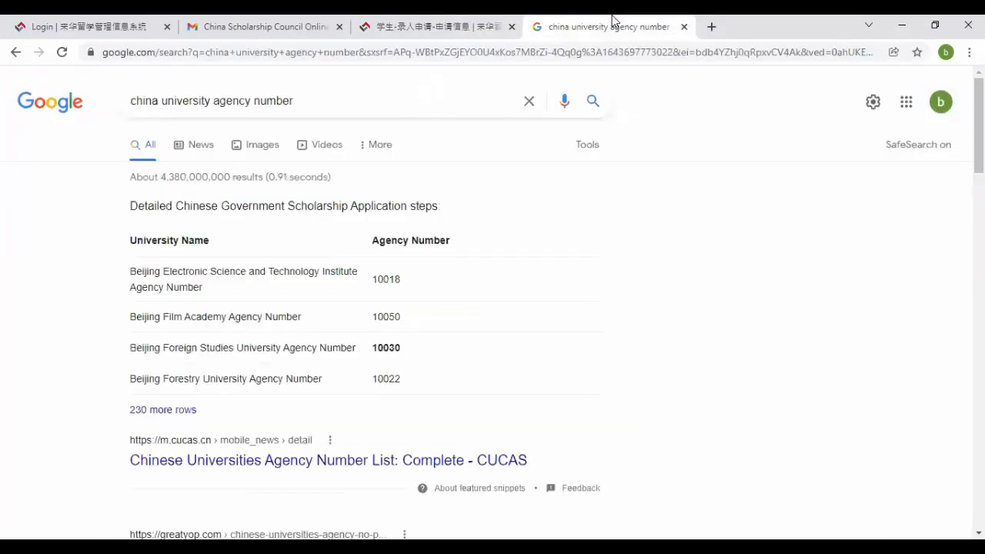
click(402, 23)
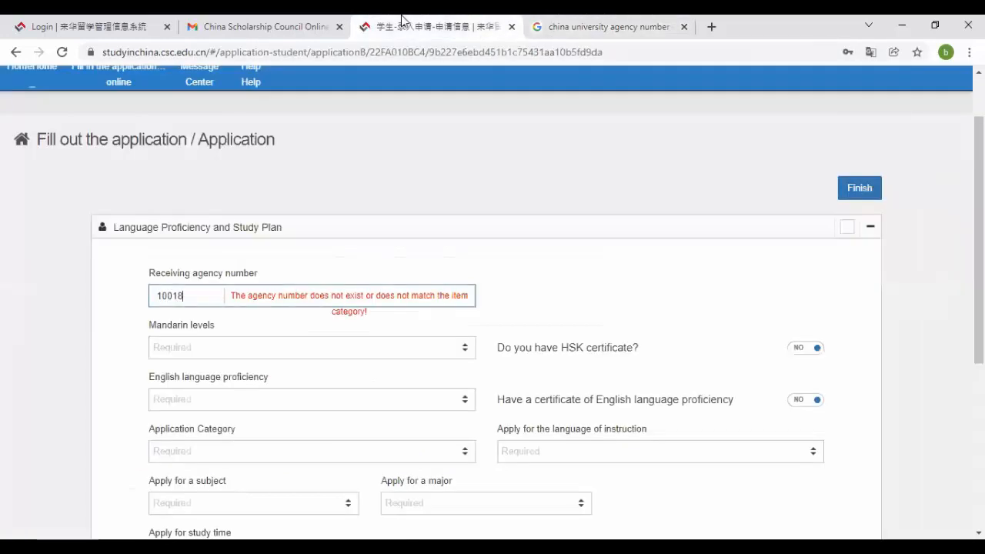
- Try agency numbers 10050 and 10030, then reload the application page
key(BackSpace)
key(BackSpace)
text(50)
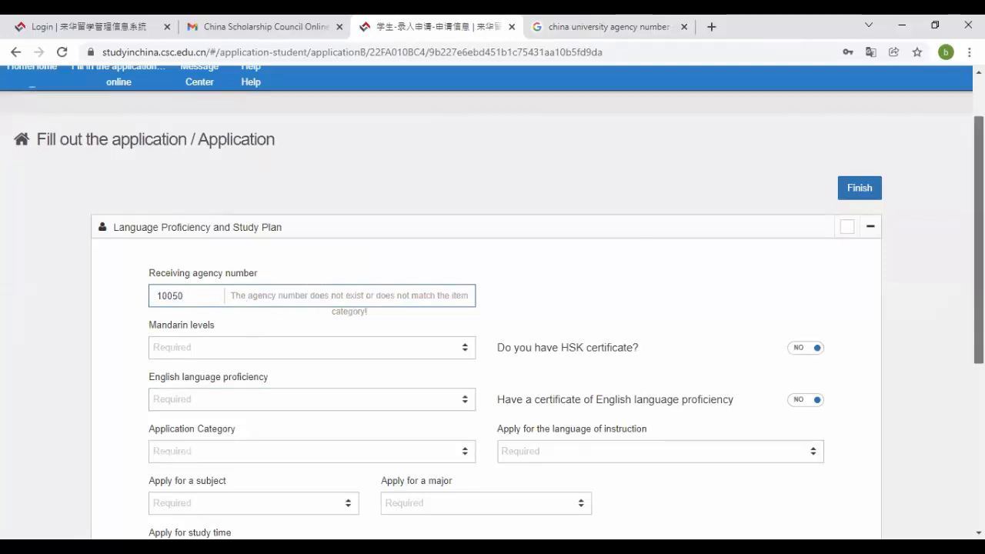
mouse_move(978, 266)
mouse_down()
mouse_move(978, 430)
mouse_move(978, 283)
mouse_up()
click(652, 20)
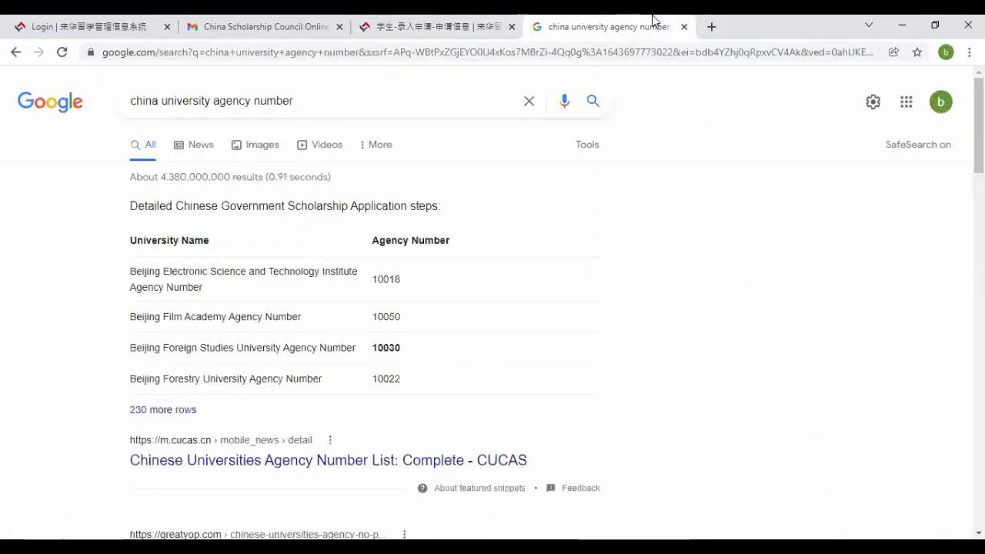
click(473, 20)
key(BackSpace)
key(BackSpace)
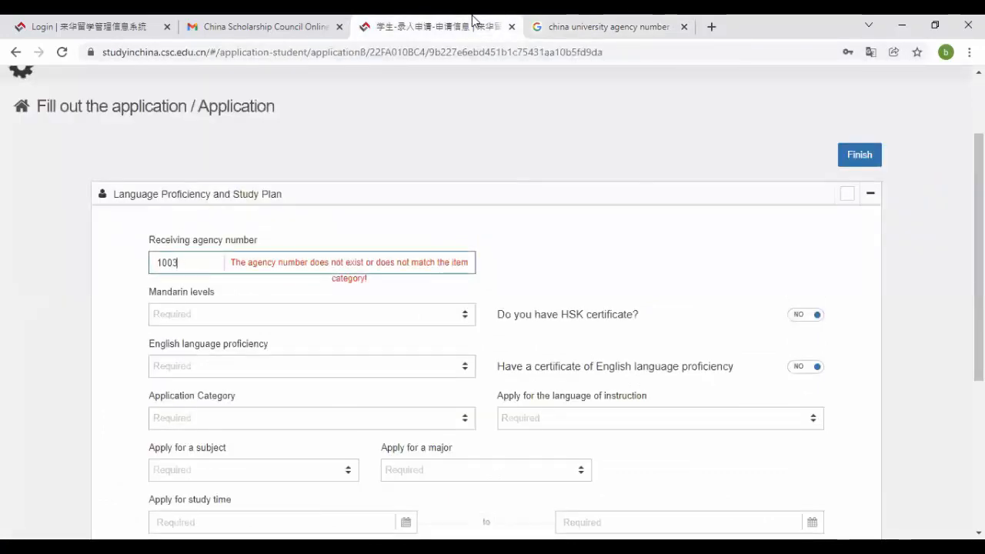
click(110, 321)
click(54, 56)
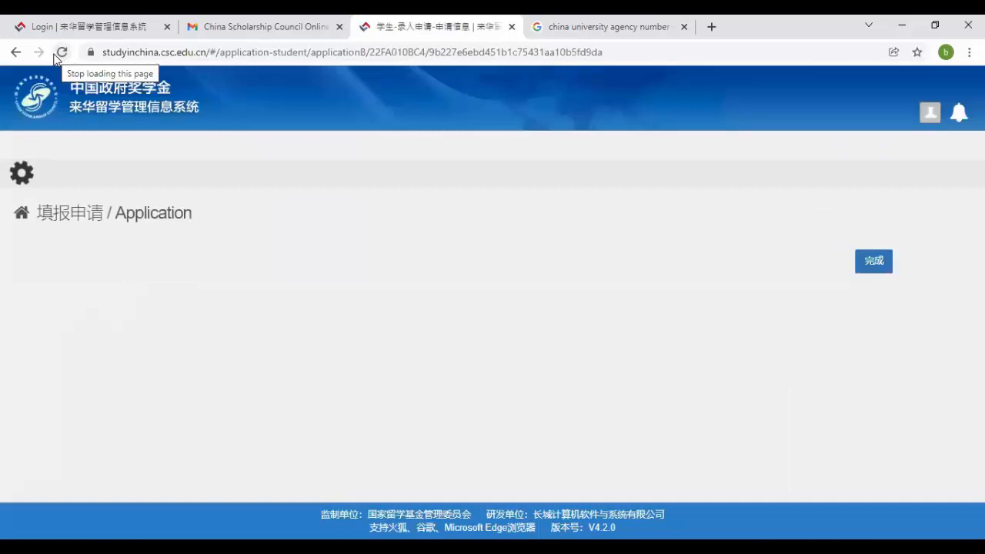
- Enter agency number 10022 (Beijing Forestry University) and translate the form into English
scroll(675, 308, down, 1)
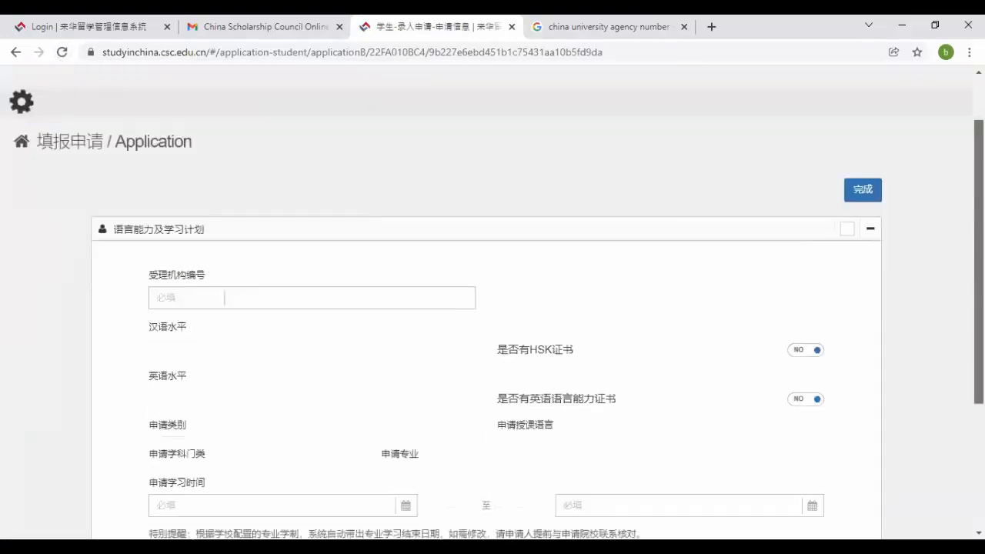
scroll(256, 296, down, 2)
scroll(256, 296, up, 1)
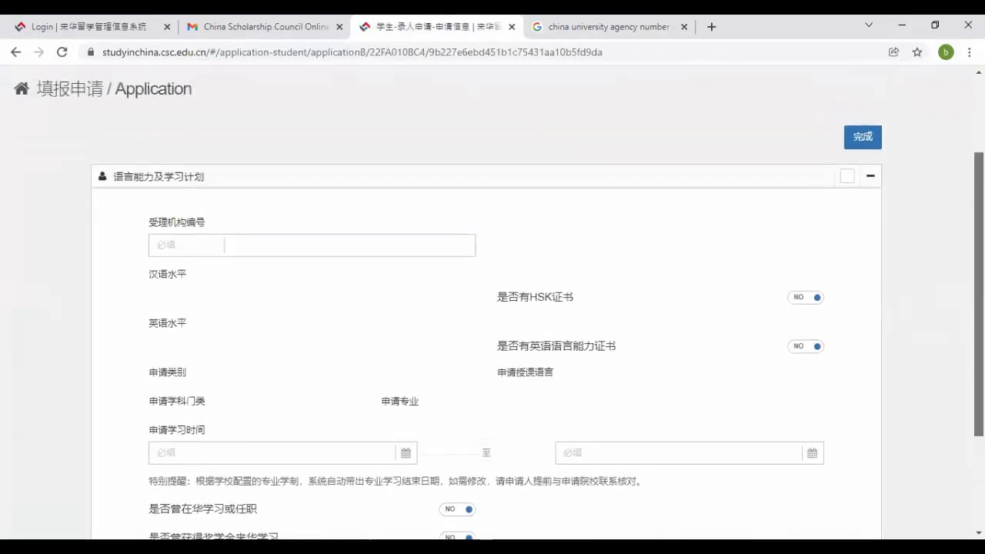
click(583, 31)
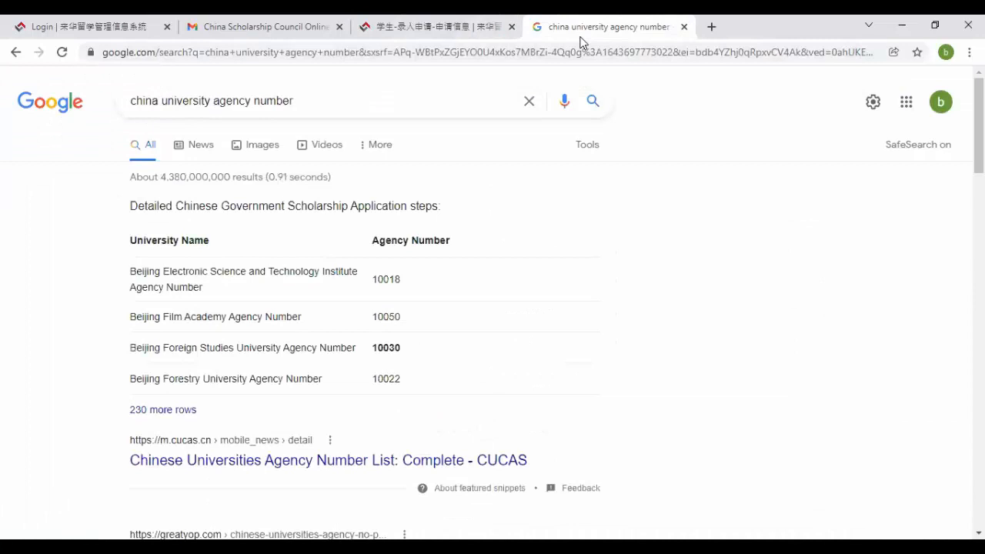
click(451, 26)
click(176, 246)
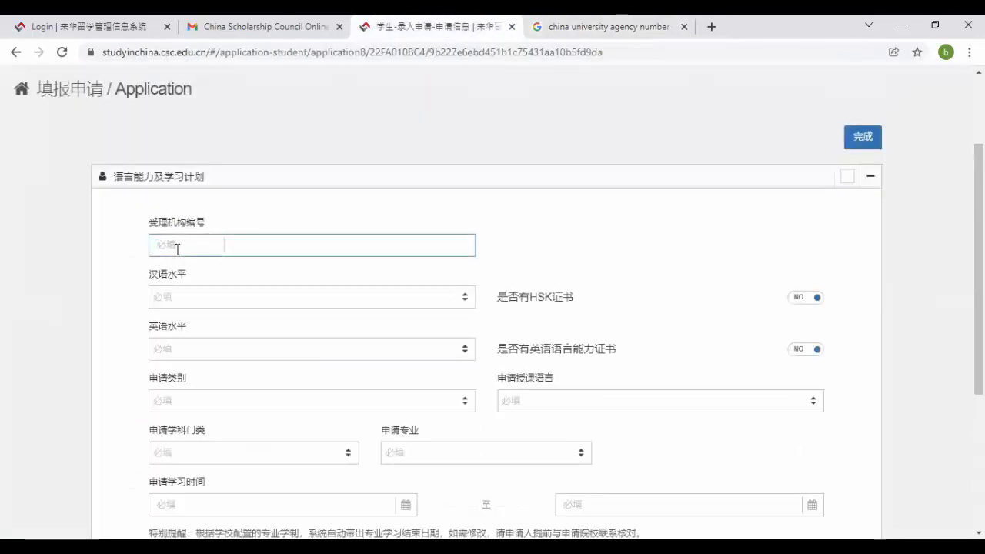
text(10022)
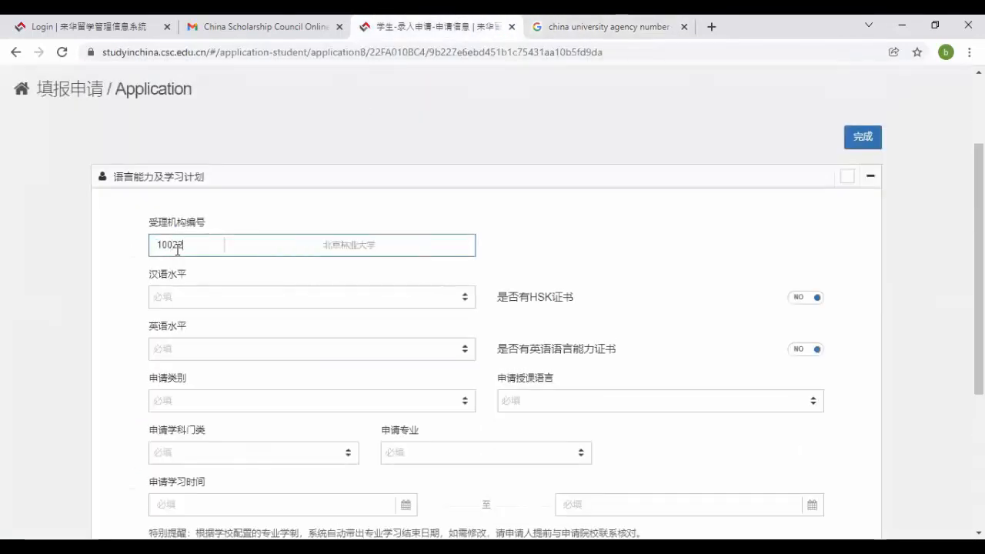
right_click(315, 206)
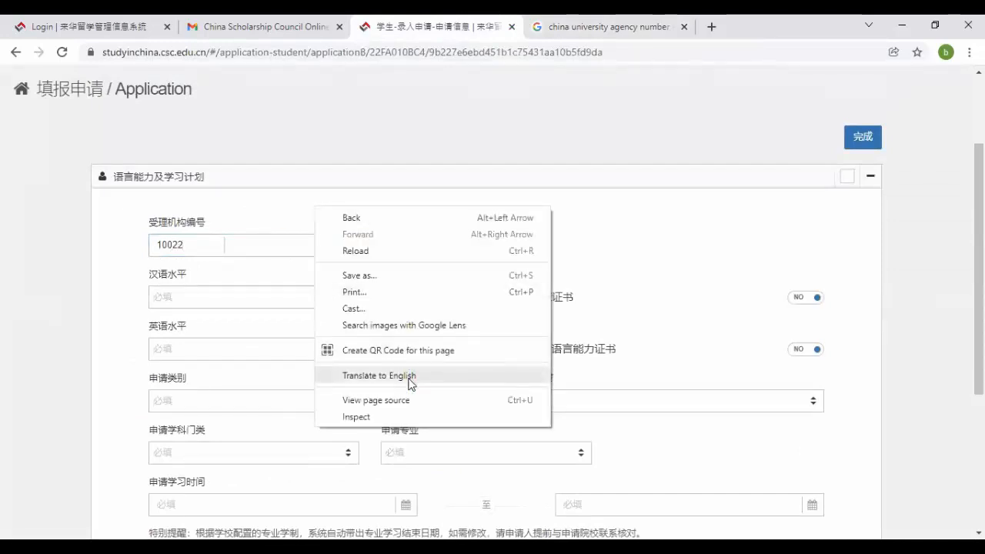
click(410, 376)
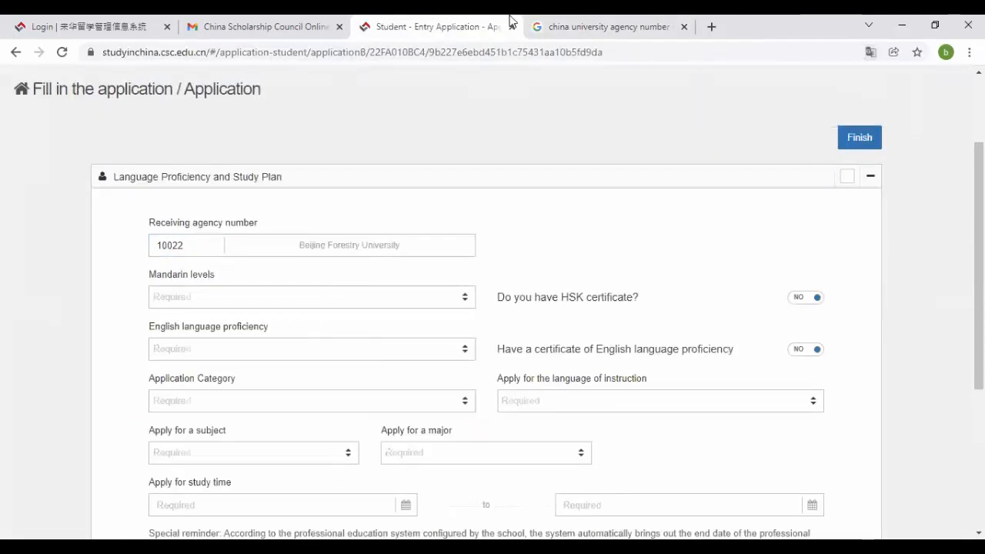
- Choose 'poor' for Mandarin levels and 'very good' for English language proficiency
click(553, 22)
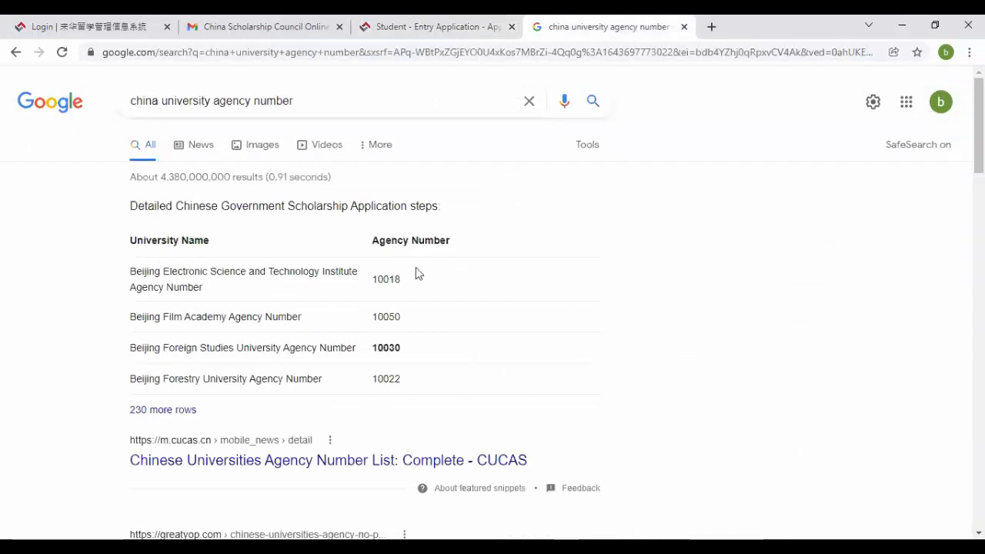
click(426, 23)
click(405, 308)
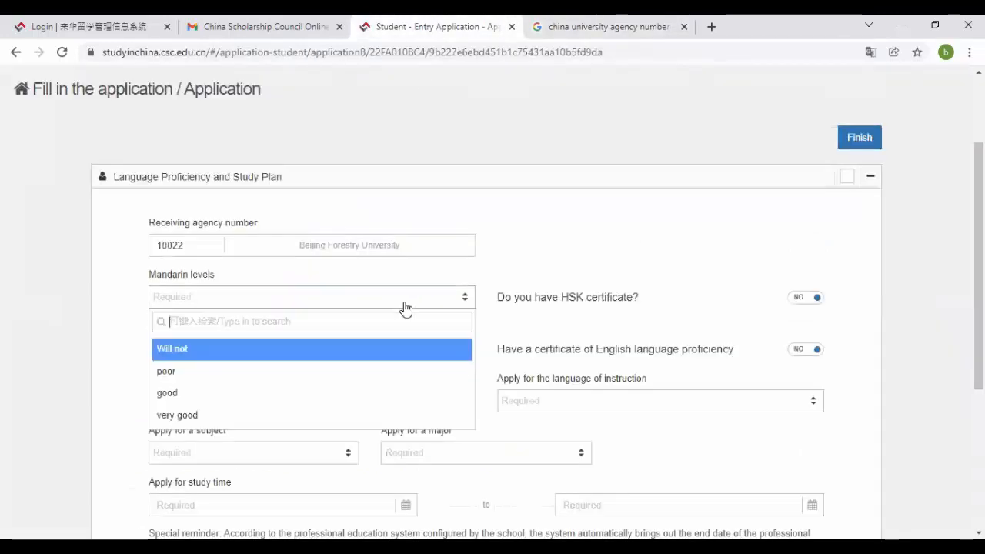
click(112, 294)
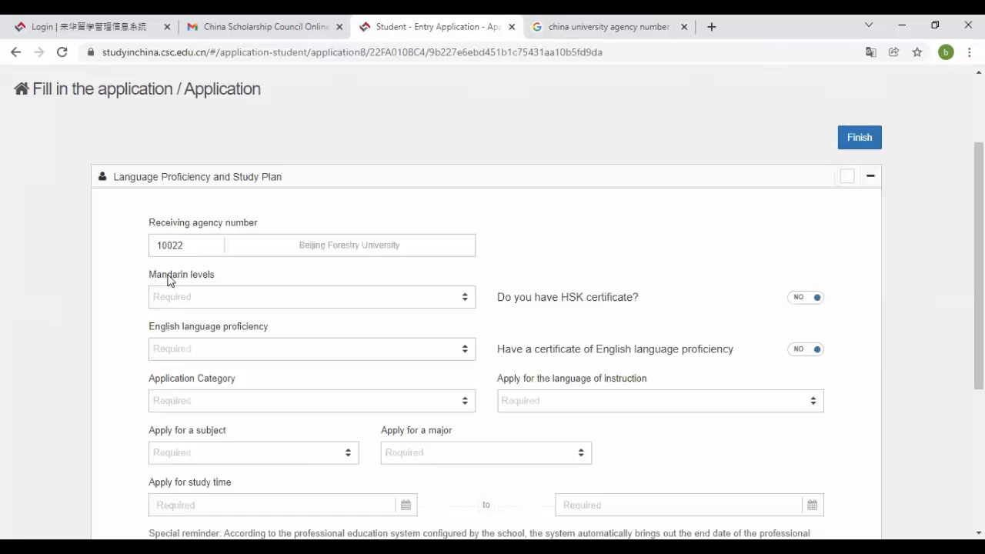
click(239, 297)
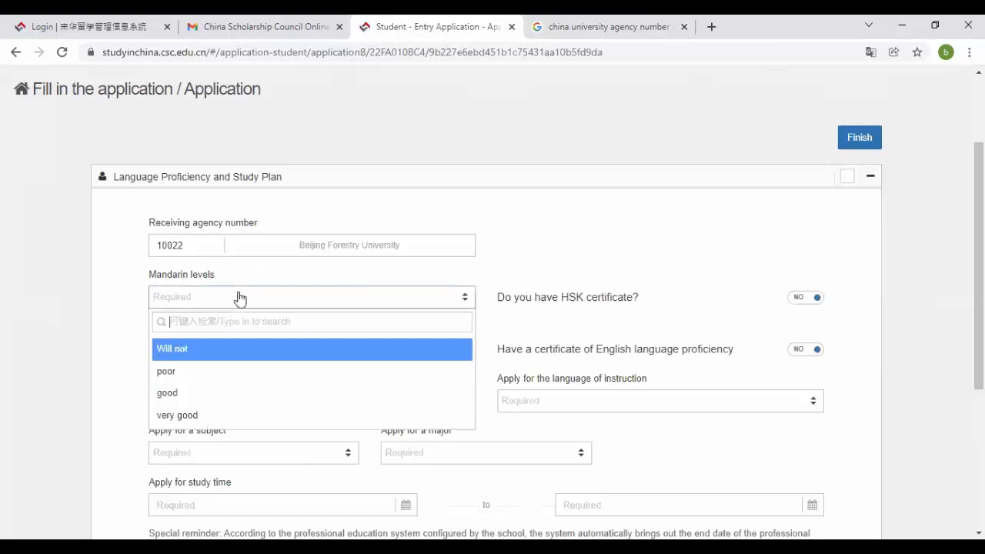
click(224, 372)
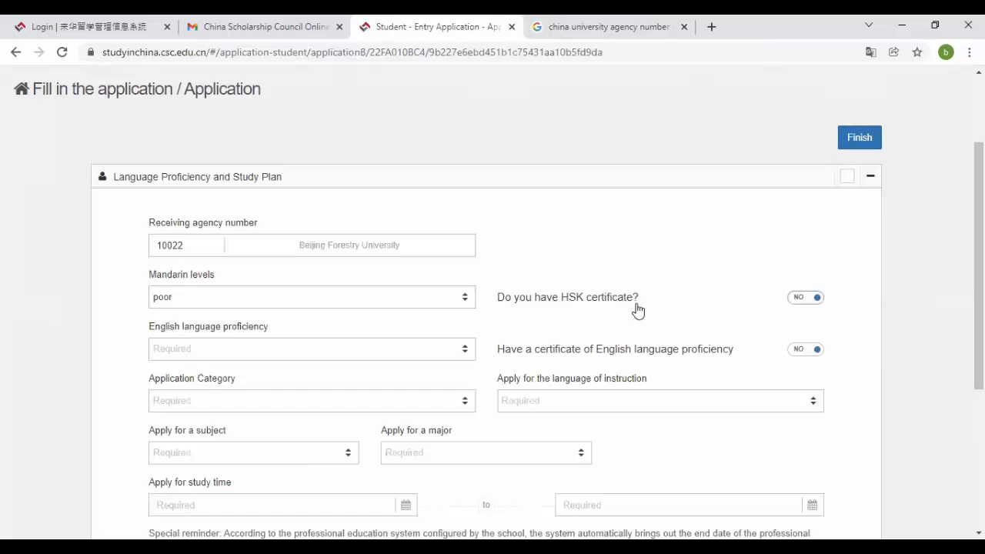
click(360, 352)
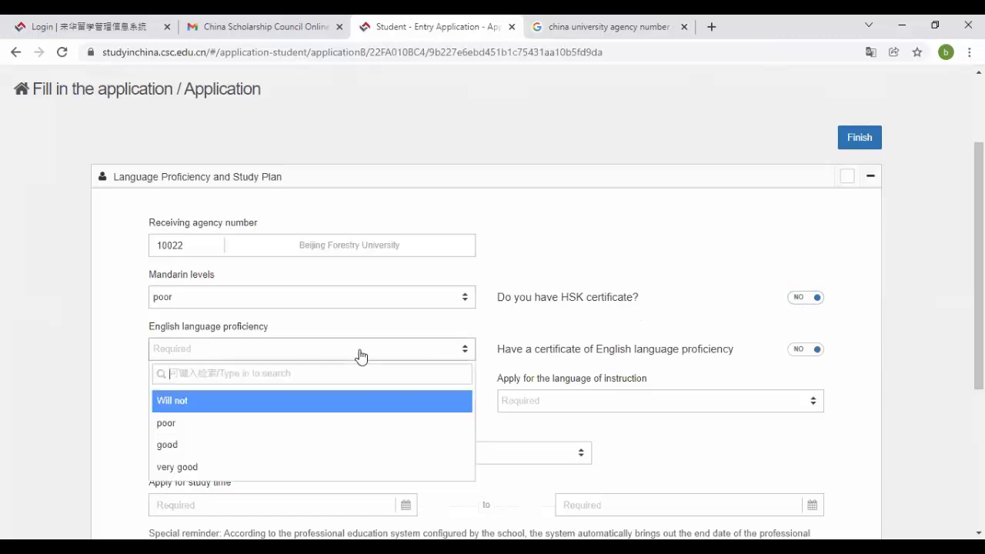
click(275, 467)
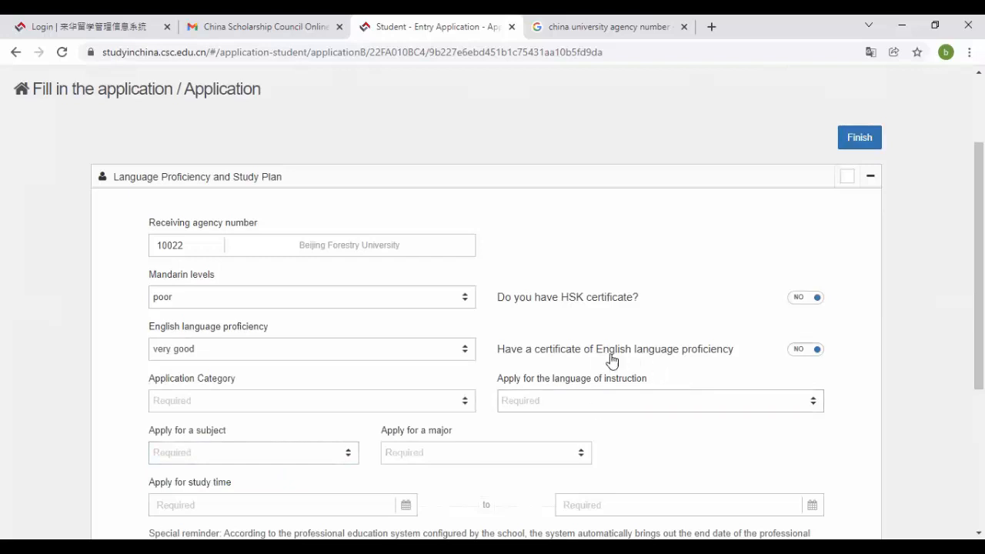
click(807, 351)
scroll(806, 353, down, 1)
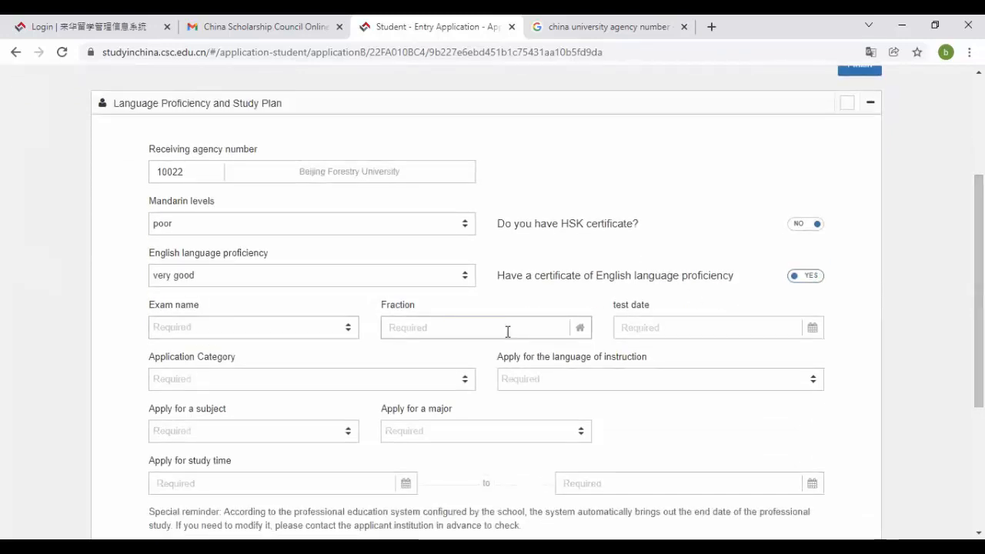
click(808, 278)
scroll(308, 231, down, 2)
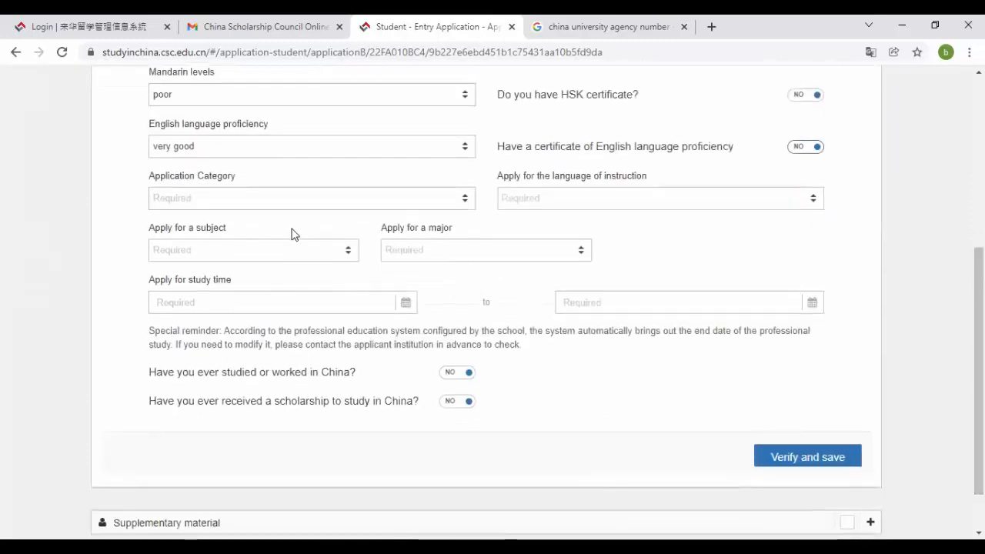
click(212, 256)
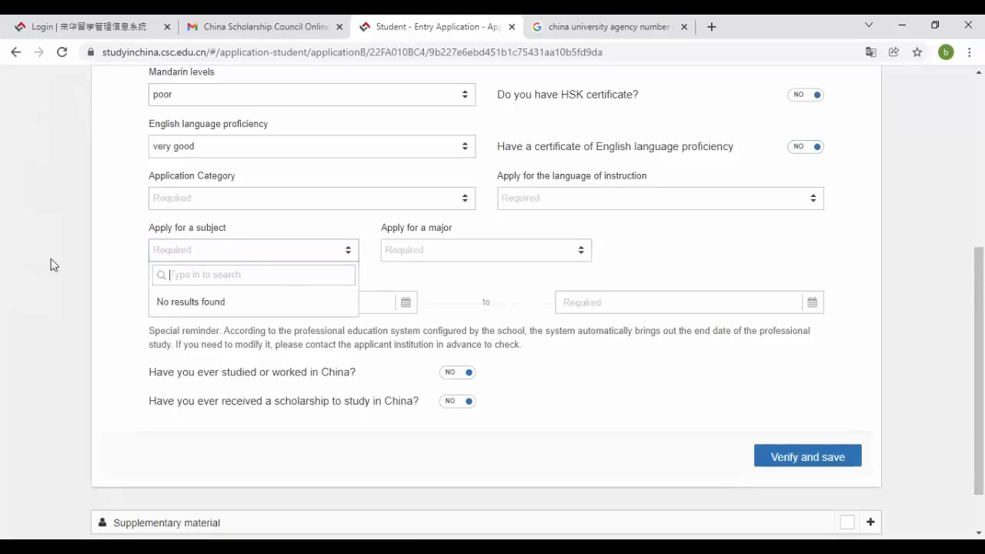
click(51, 258)
click(239, 256)
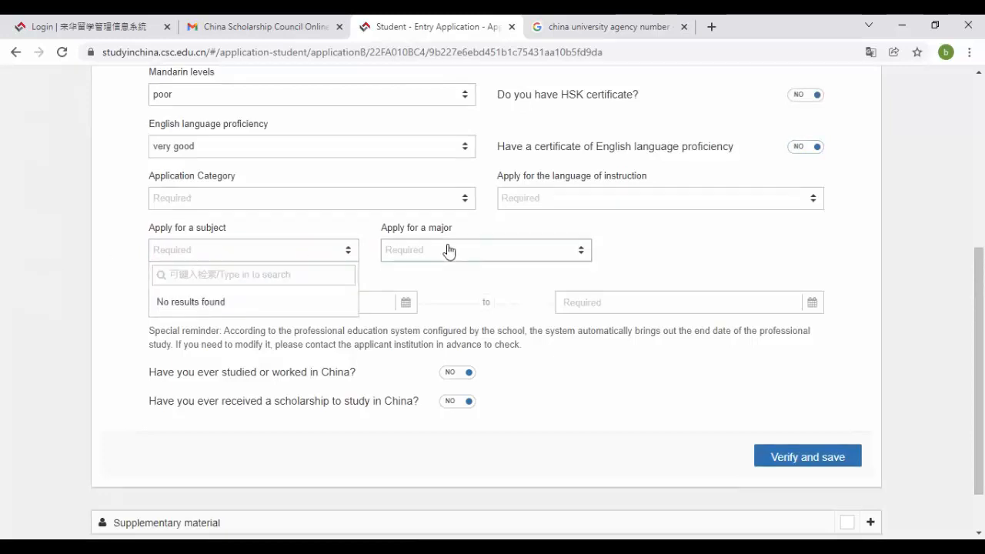
click(448, 251)
click(264, 258)
click(55, 303)
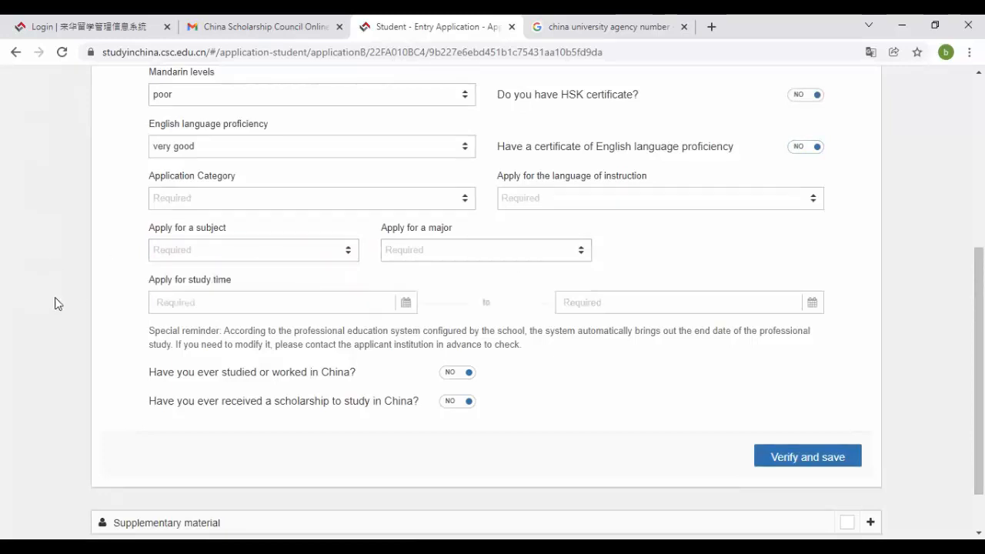
drag(55, 303, 259, 292)
click(43, 281)
click(241, 256)
click(101, 239)
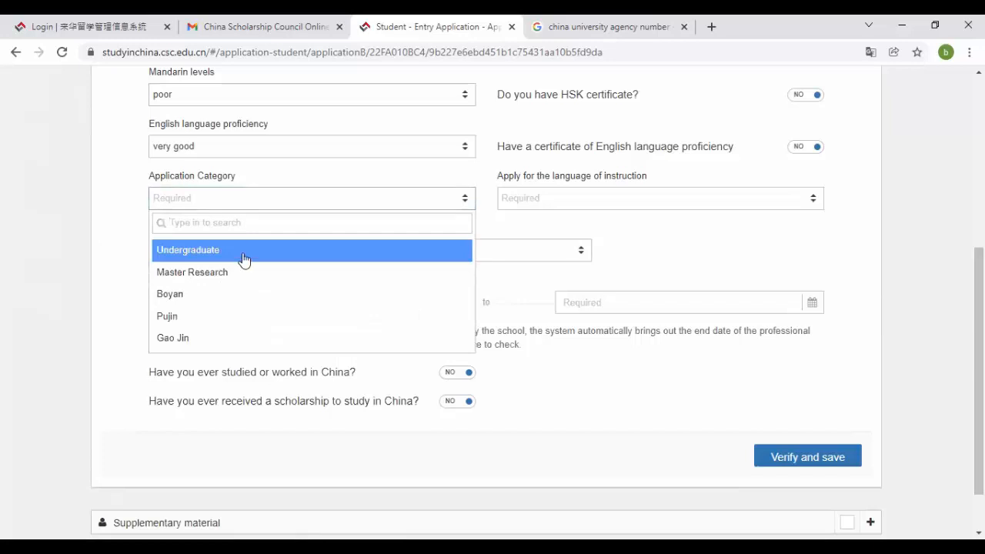
- Choose Master Research as the application category and Chinese as the language of instruction
click(245, 272)
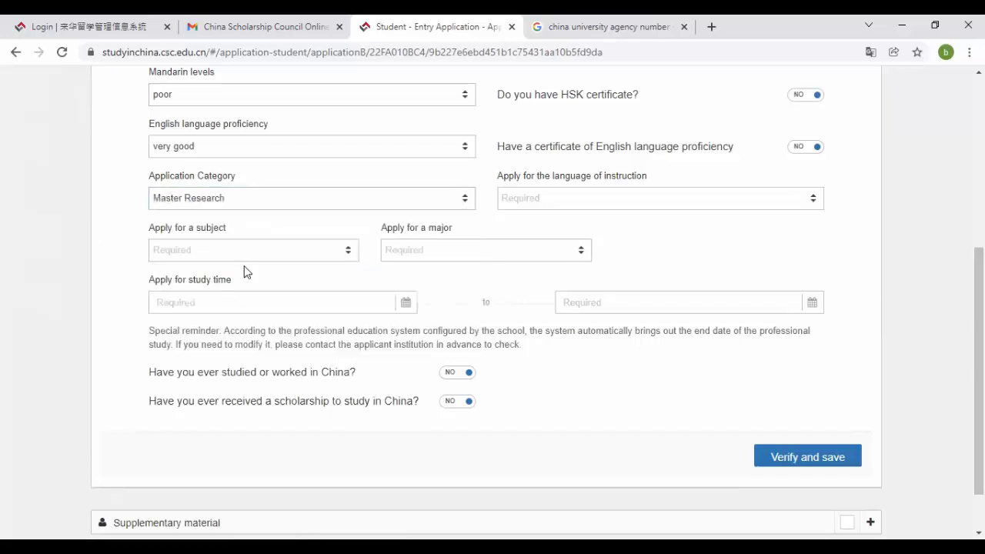
click(193, 250)
click(119, 241)
click(571, 202)
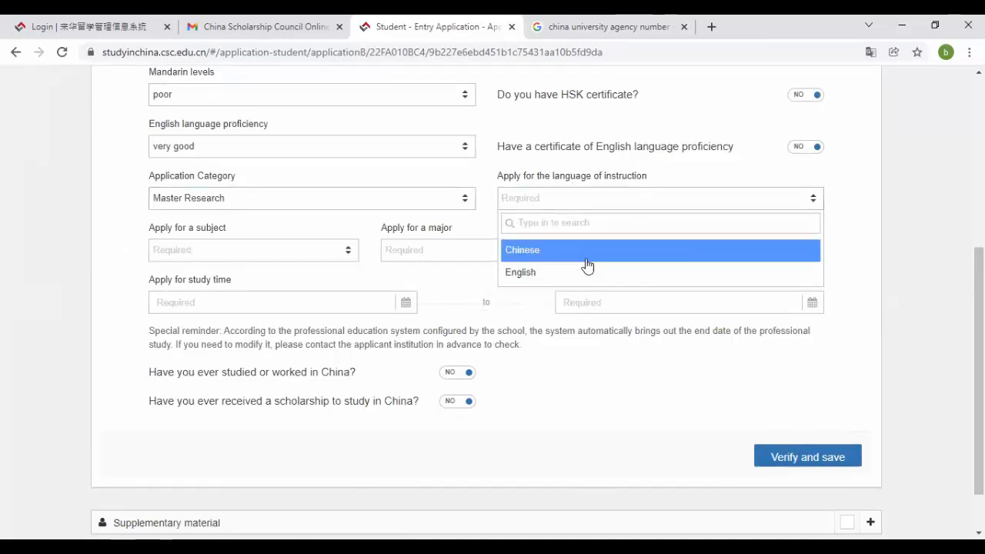
click(598, 254)
click(288, 251)
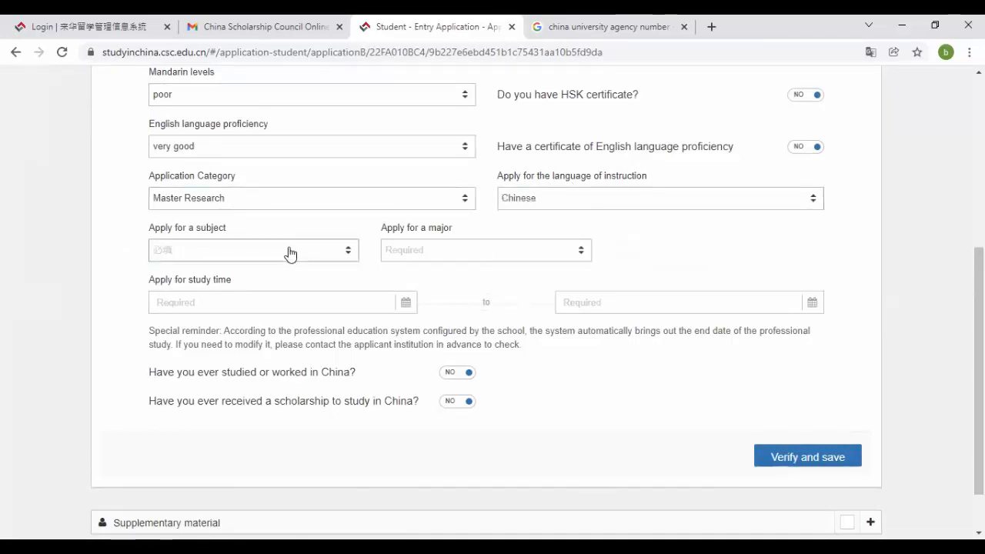
click(290, 253)
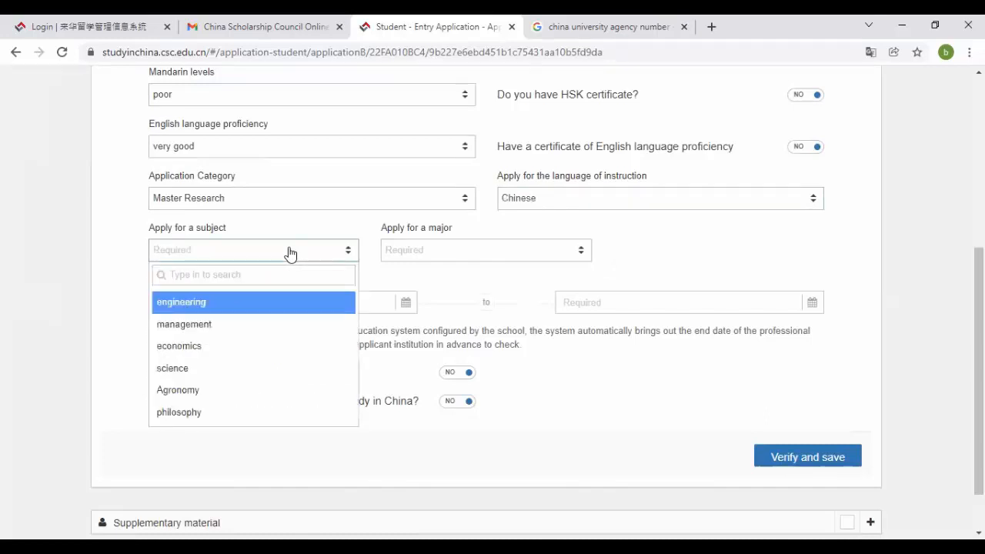
- After briefly trying English, keep Chinese as the instruction language and select engineering as the subject
click(538, 198)
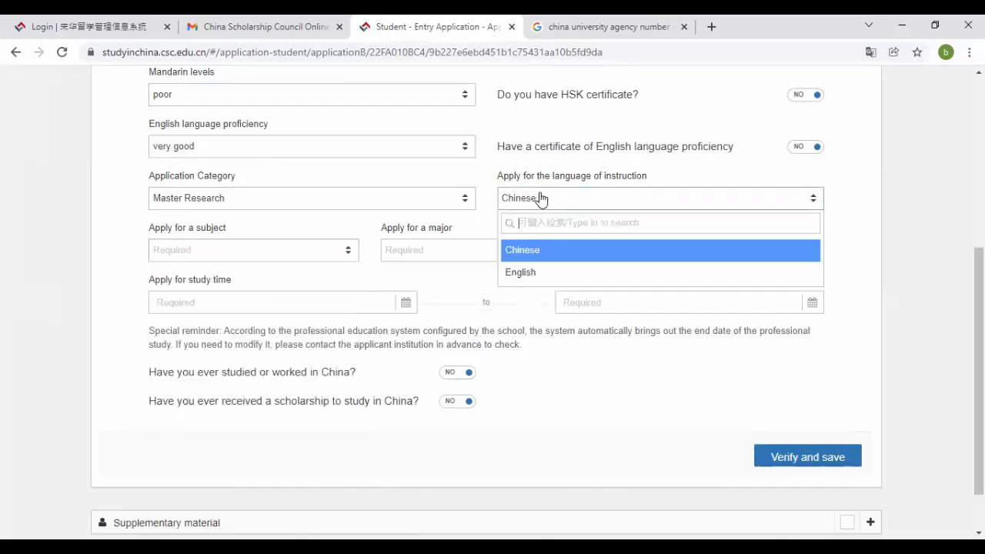
click(545, 274)
click(253, 248)
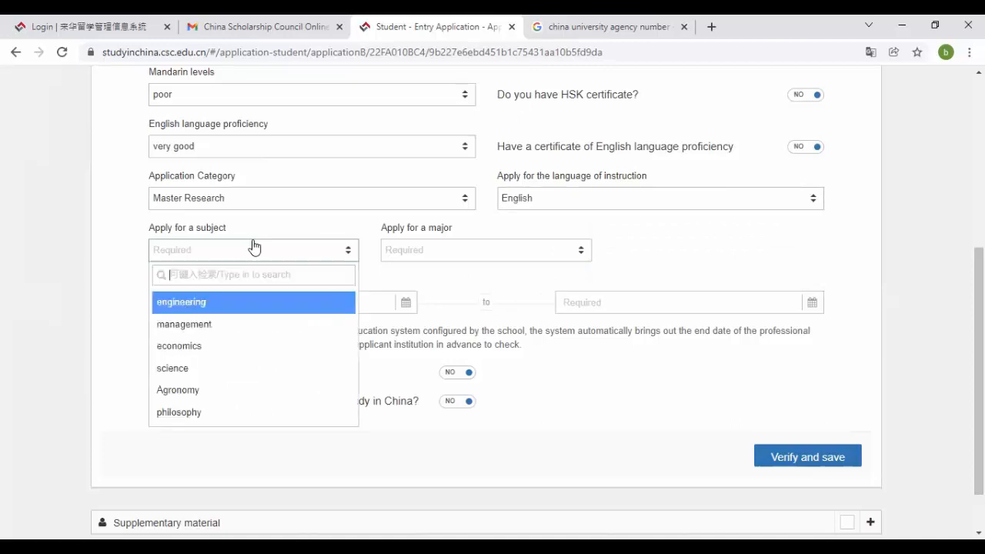
click(216, 303)
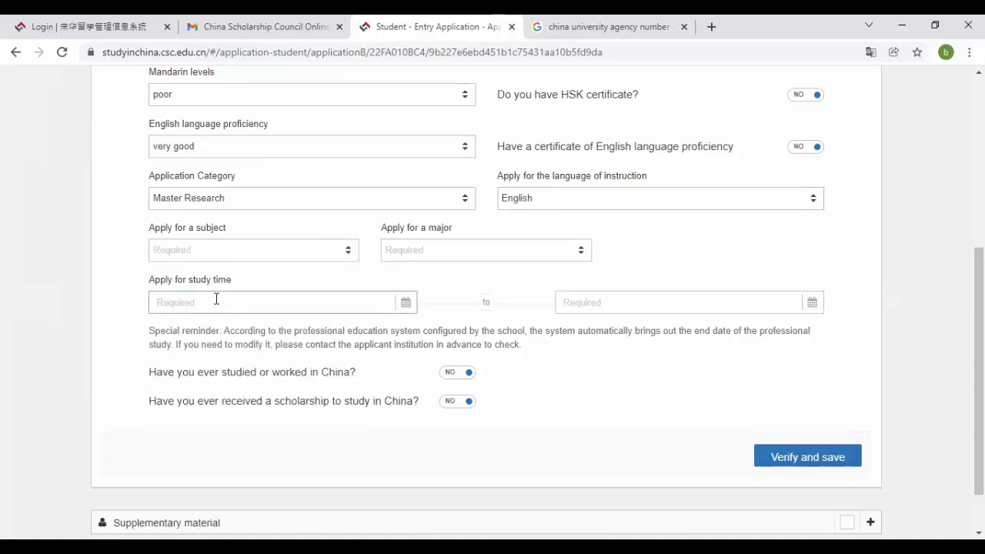
click(274, 251)
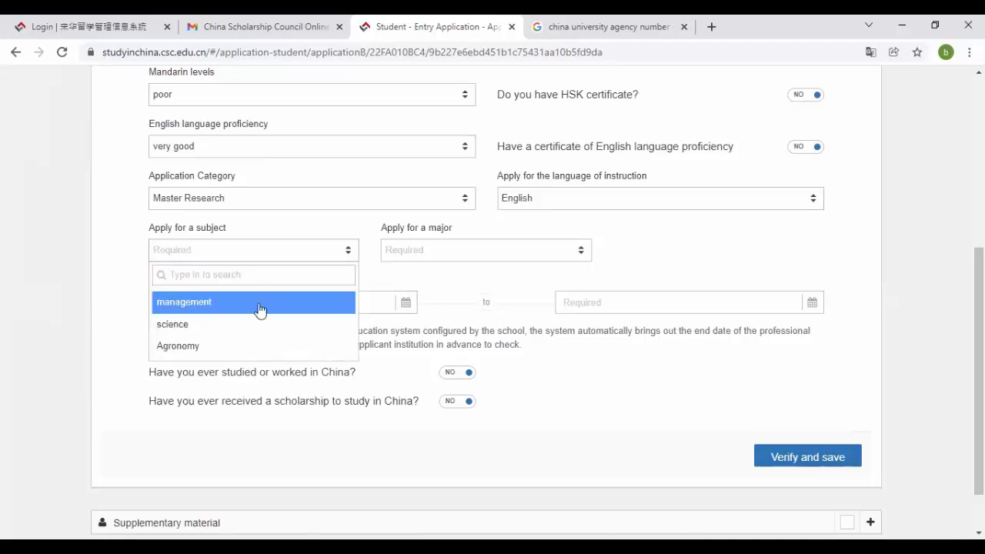
click(555, 206)
click(555, 251)
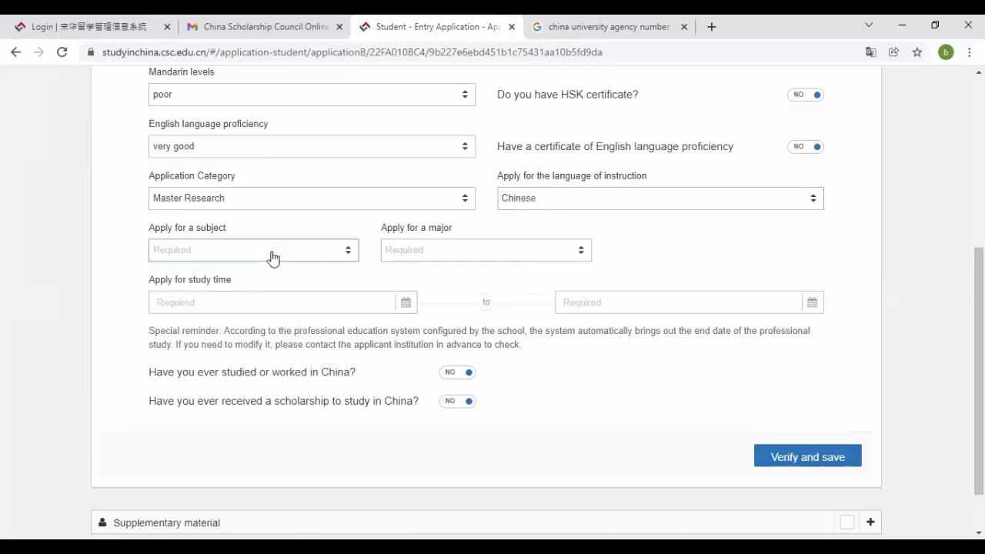
click(272, 254)
click(274, 258)
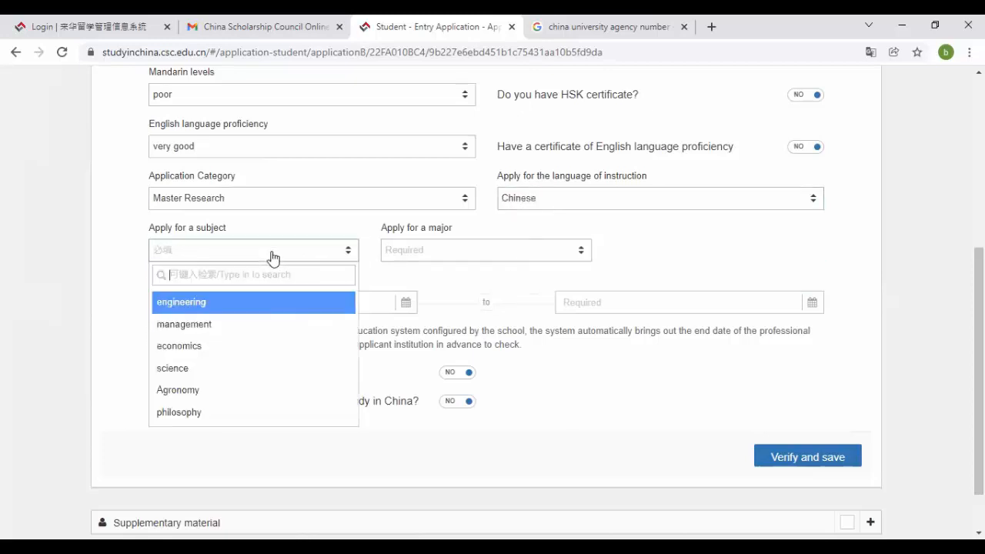
click(237, 308)
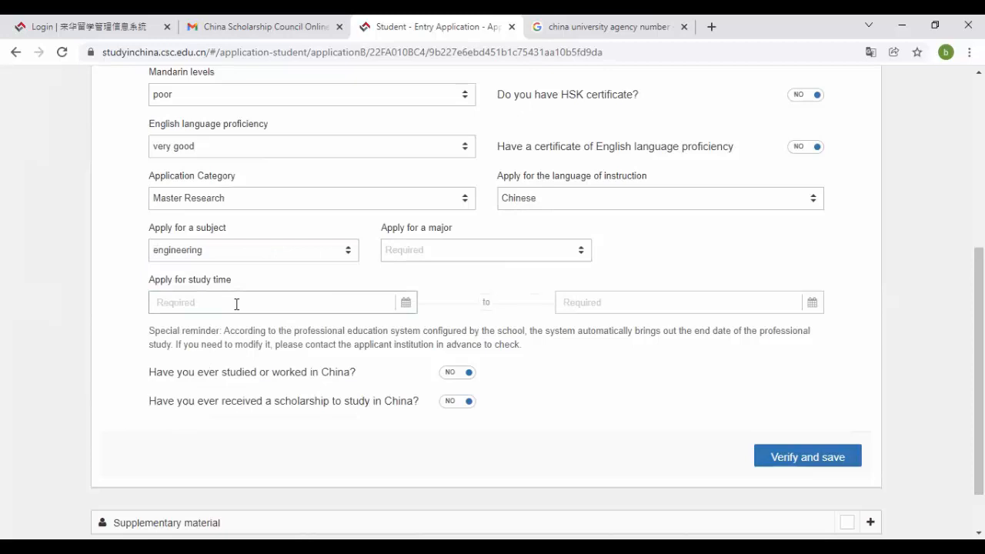
- Select electronic engineering as the major, with the study period 2022-09-01 to 2025-07-15
click(449, 252)
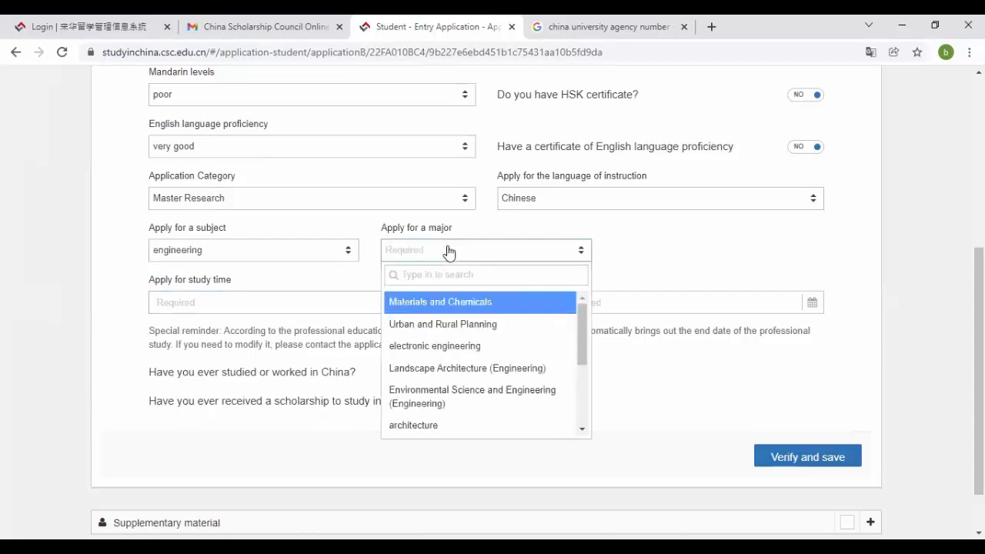
drag(581, 322, 610, 330)
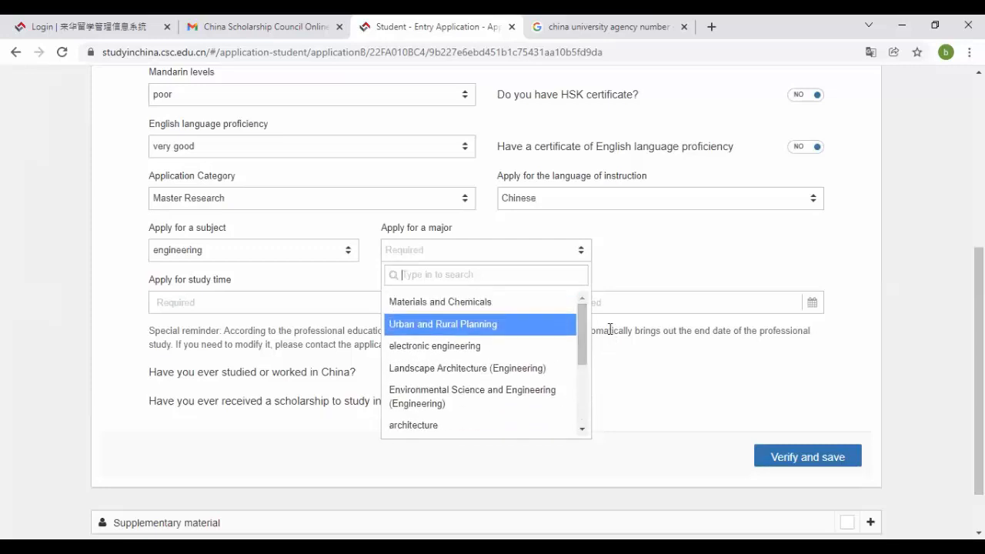
click(504, 350)
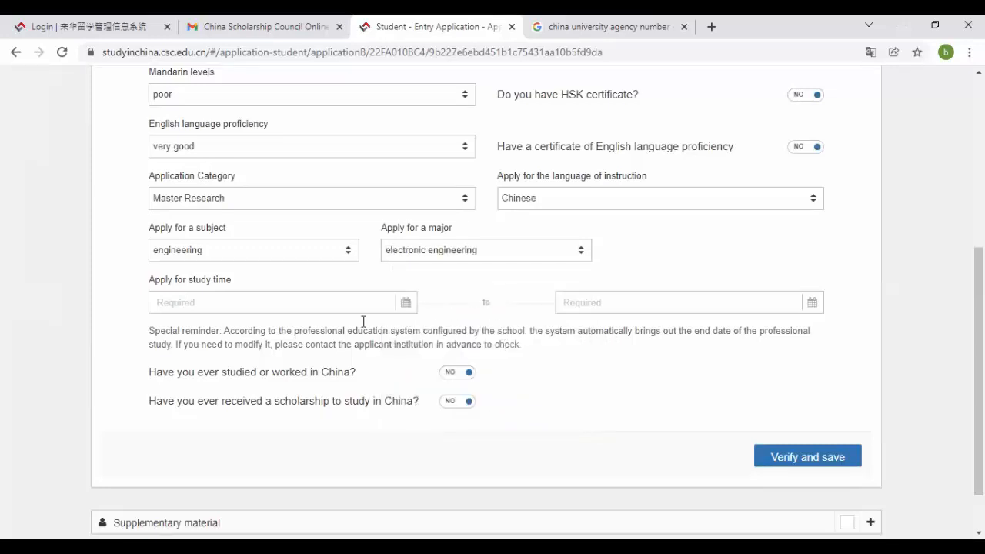
click(292, 301)
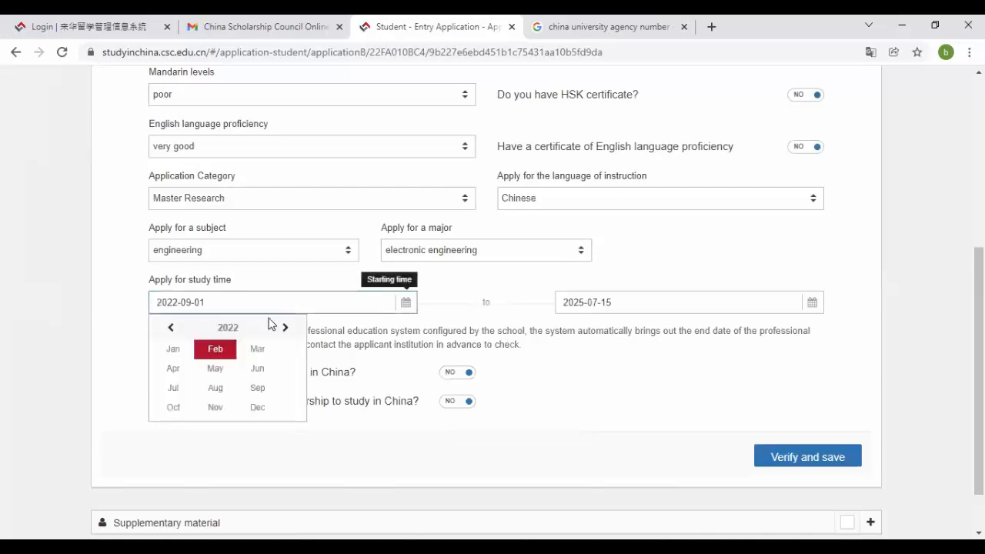
- Set the study start date to 14 September 2022, keeping the 2025-07-15 end date
click(255, 391)
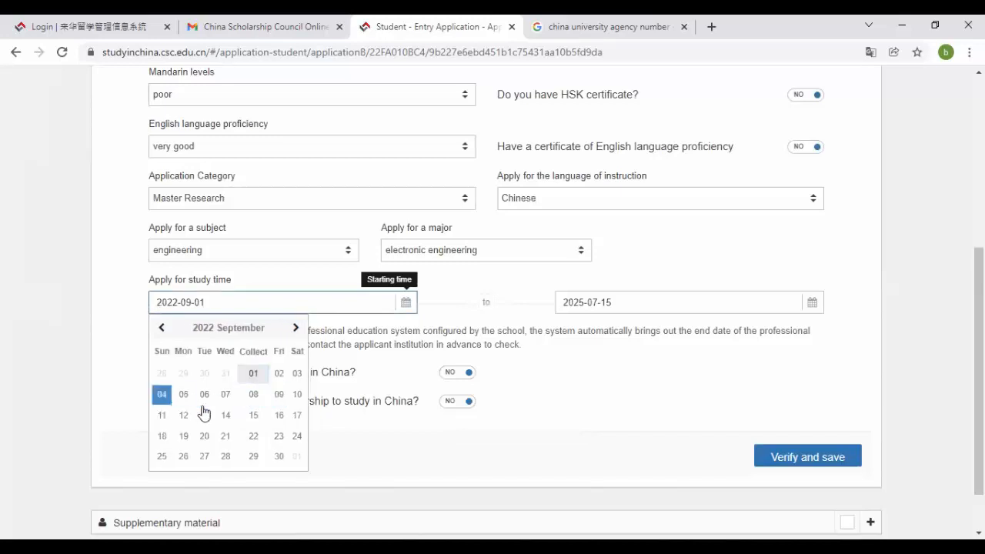
click(225, 417)
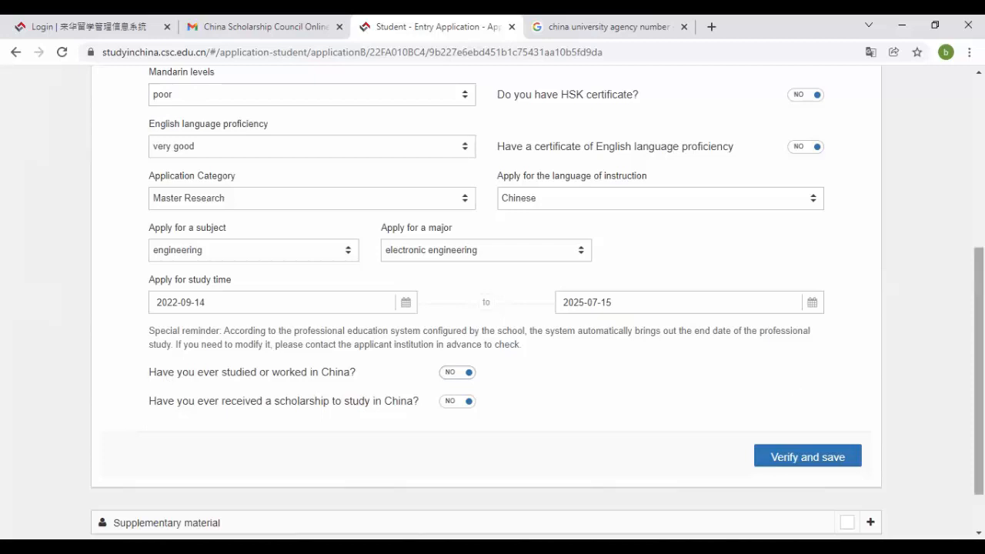
scroll(978, 385, down, 2)
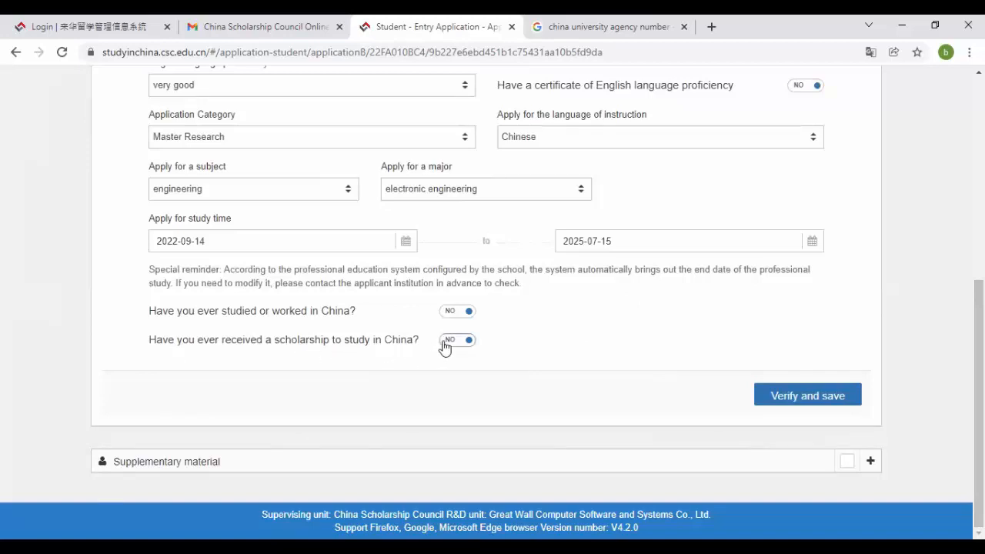
- Save the filled-in application details and review the supplementary material upload list
click(819, 408)
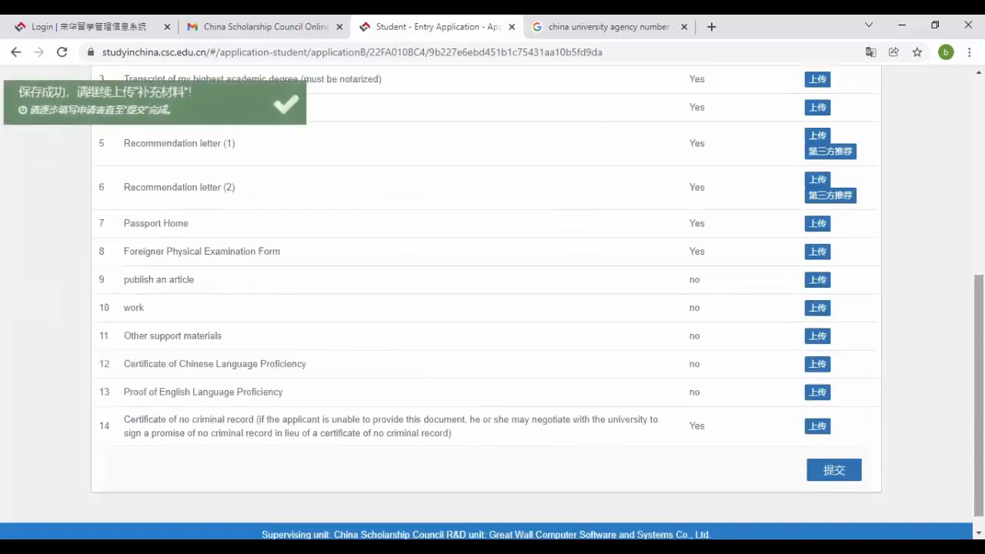
scroll(493, 308, down, 2)
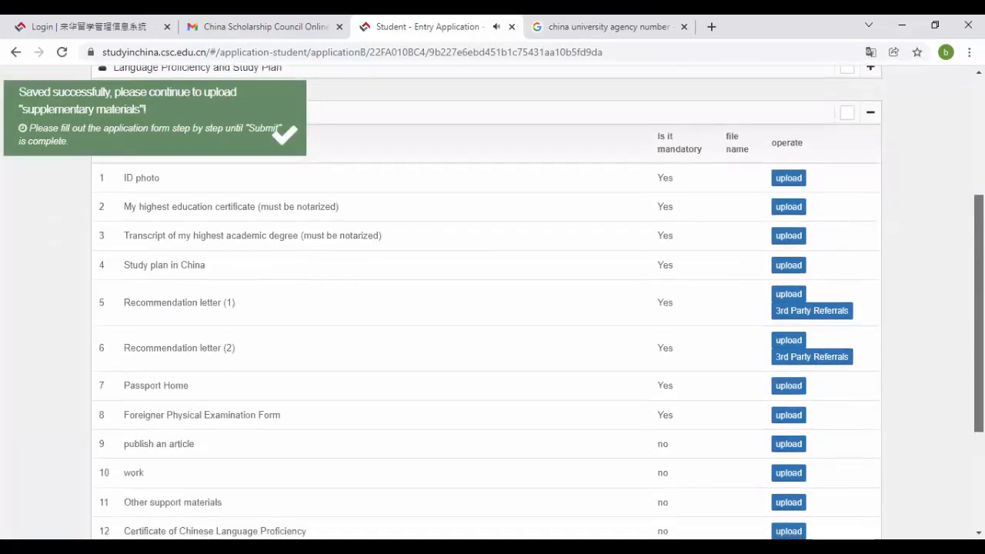
scroll(493, 308, down, 2)
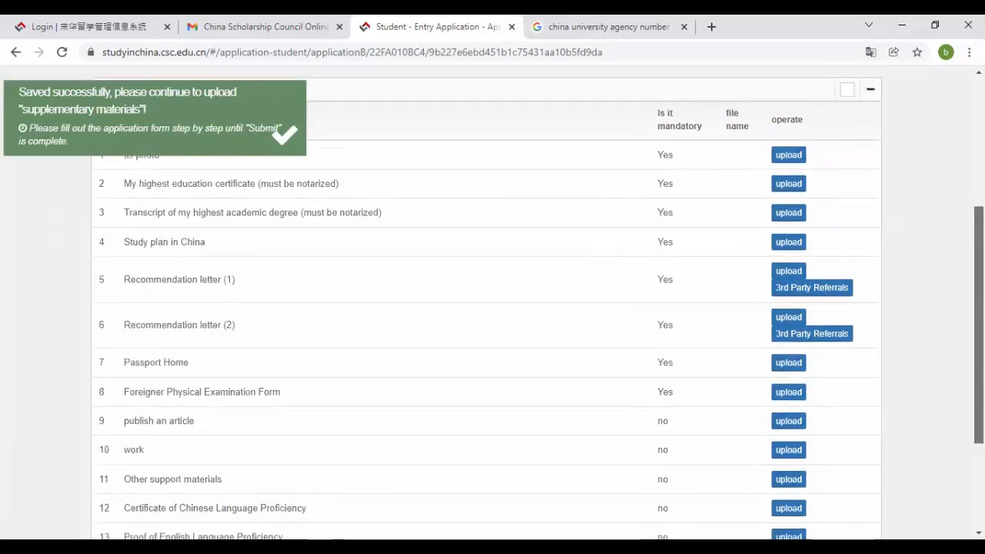
scroll(493, 308, up, 1)
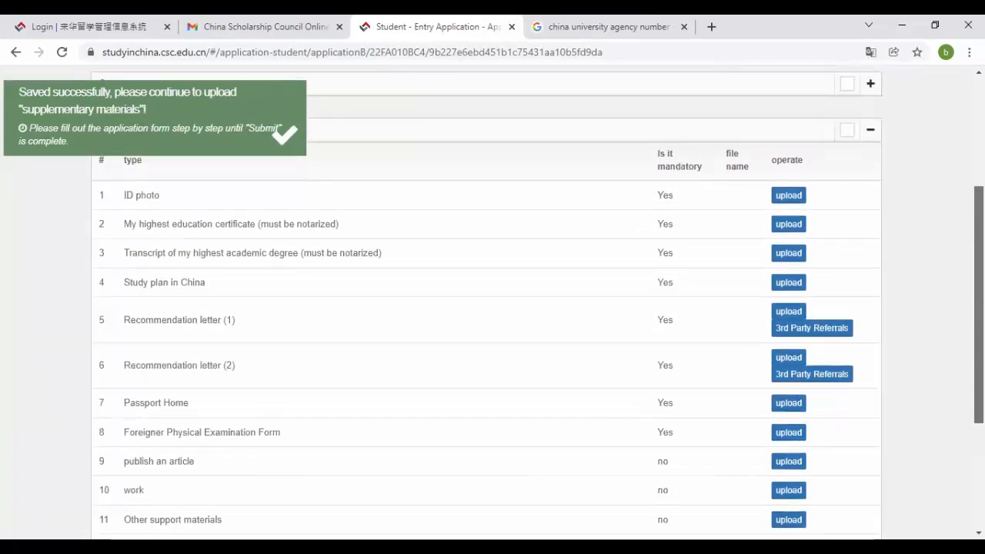
scroll(492, 307, down, 1)
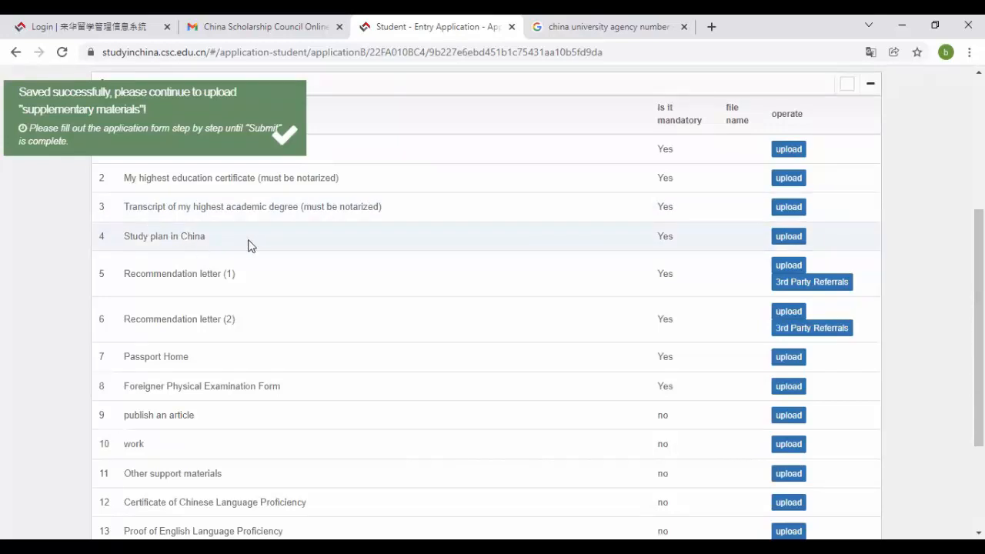
scroll(492, 308, down, 1)
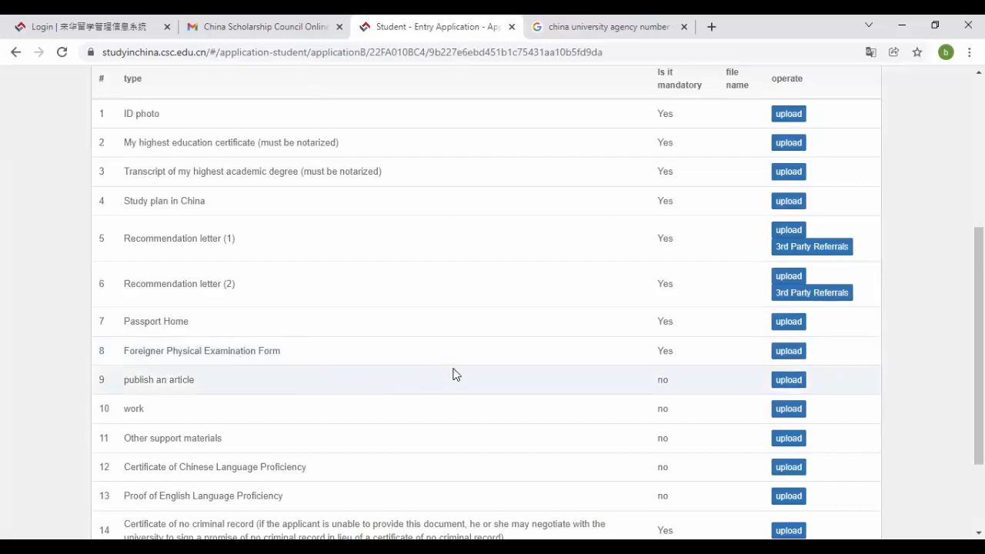
scroll(636, 316, down, 3)
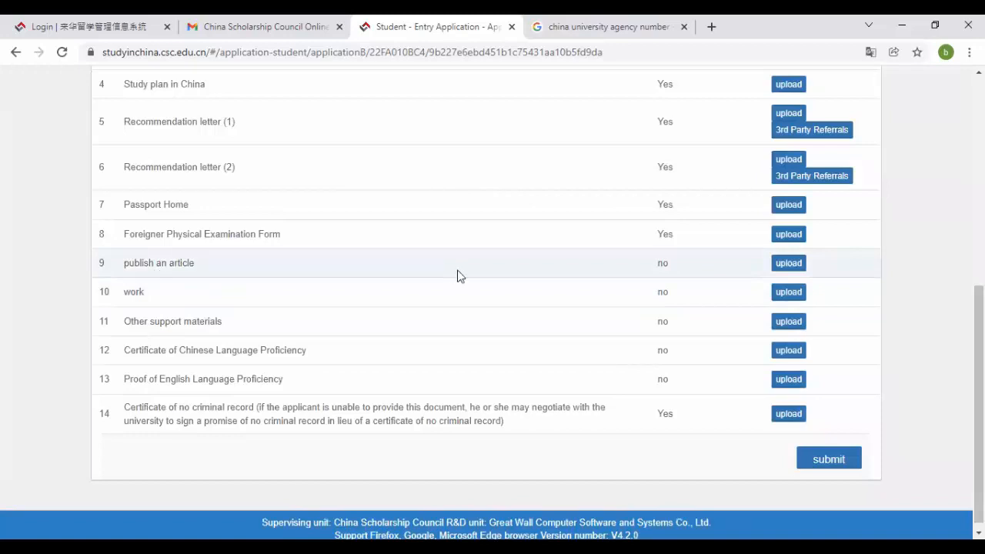
- Scroll through B.E Degree (2).pdf down to its signatures and stamp
drag(979, 308, 979, 214)
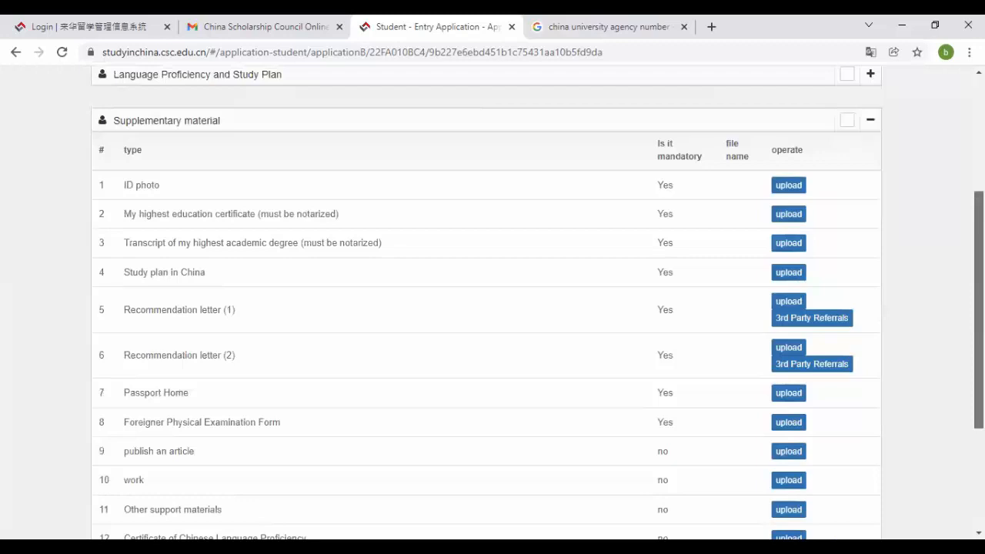
scroll(493, 308, down, 1)
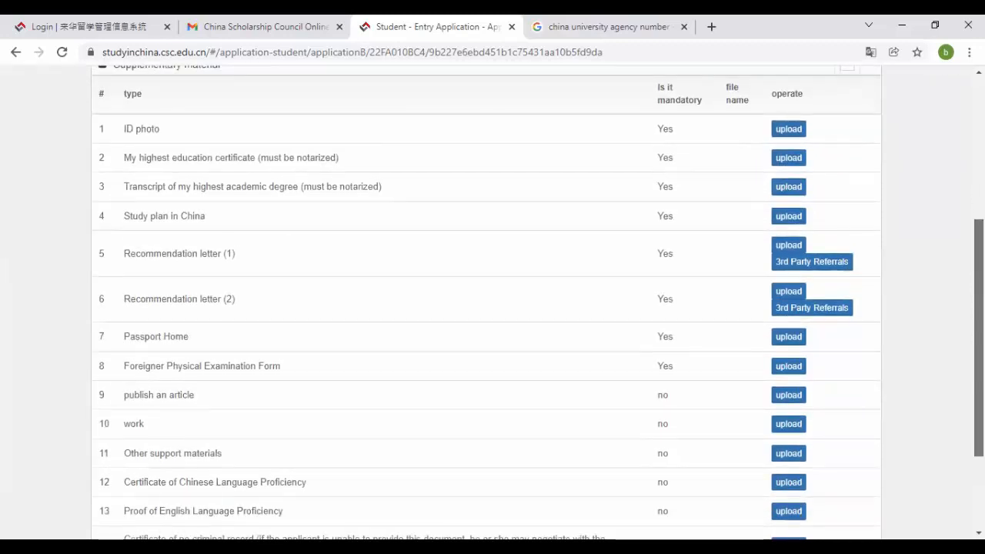
scroll(492, 308, down, 2)
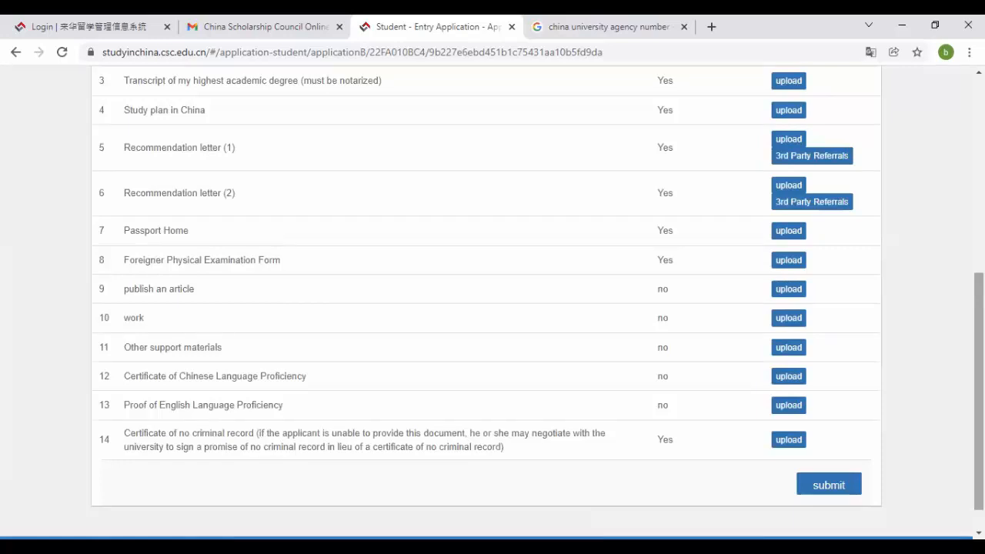
scroll(448, 266, down, 1)
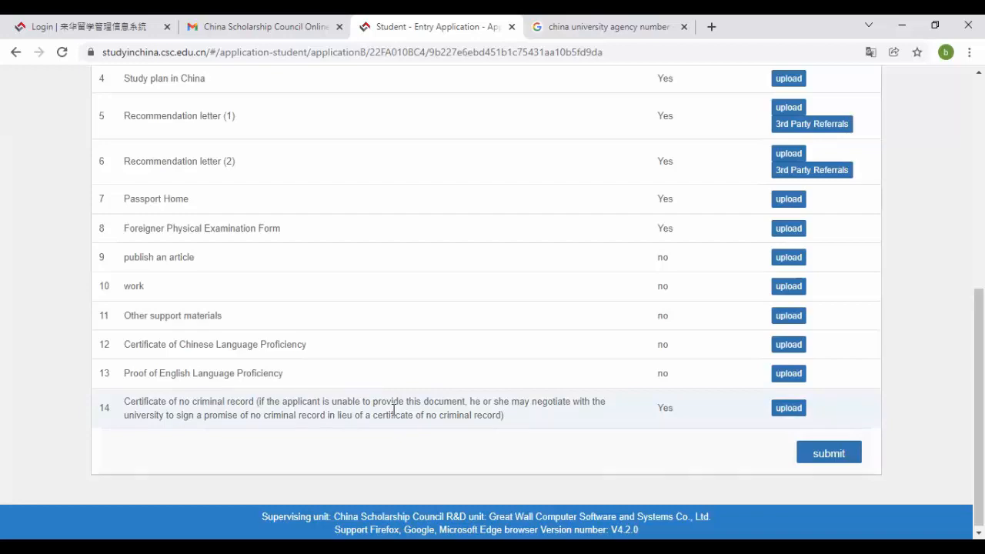
mouse_move(979, 407)
mouse_down()
mouse_move(978, 199)
mouse_move(979, 410)
mouse_up()
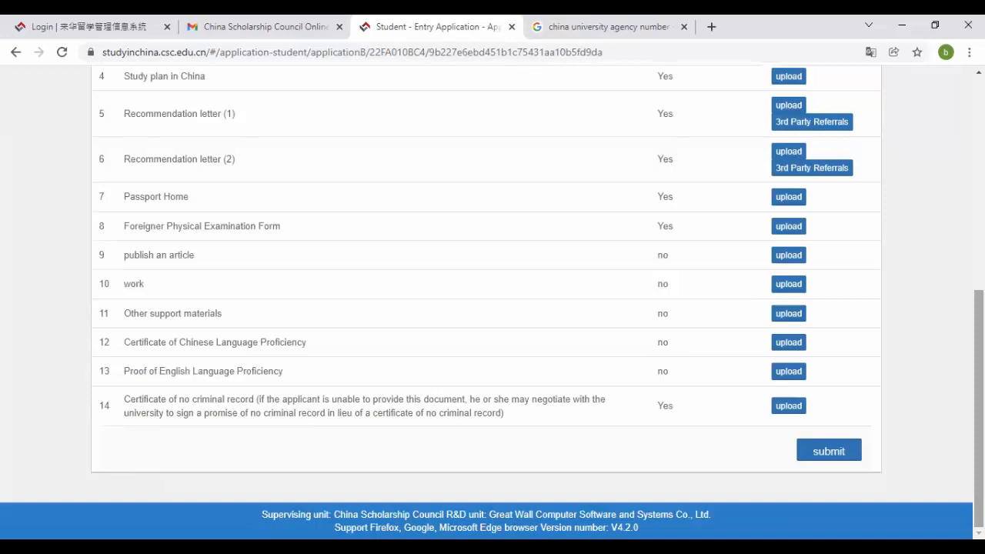
scroll(493, 308, up, 1)
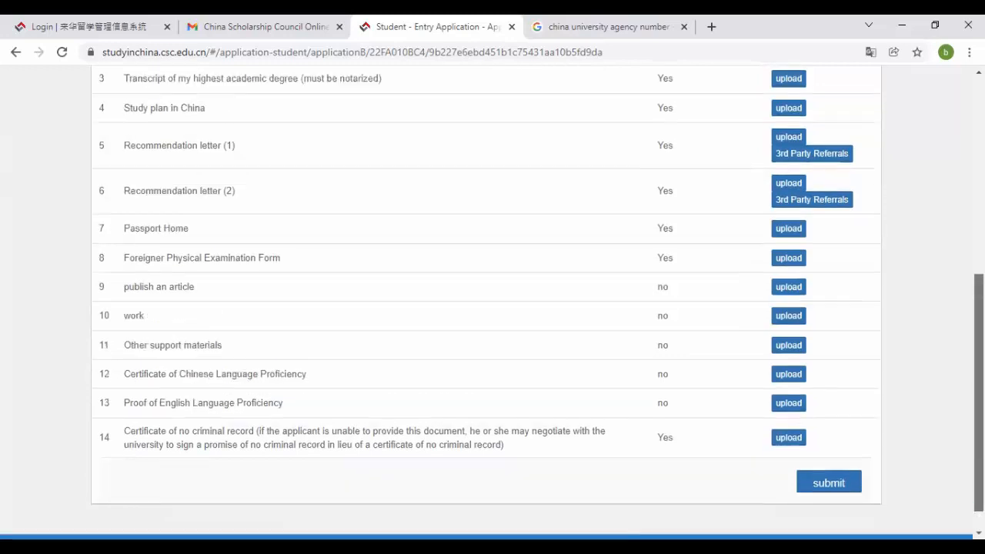
scroll(492, 308, down, 1)
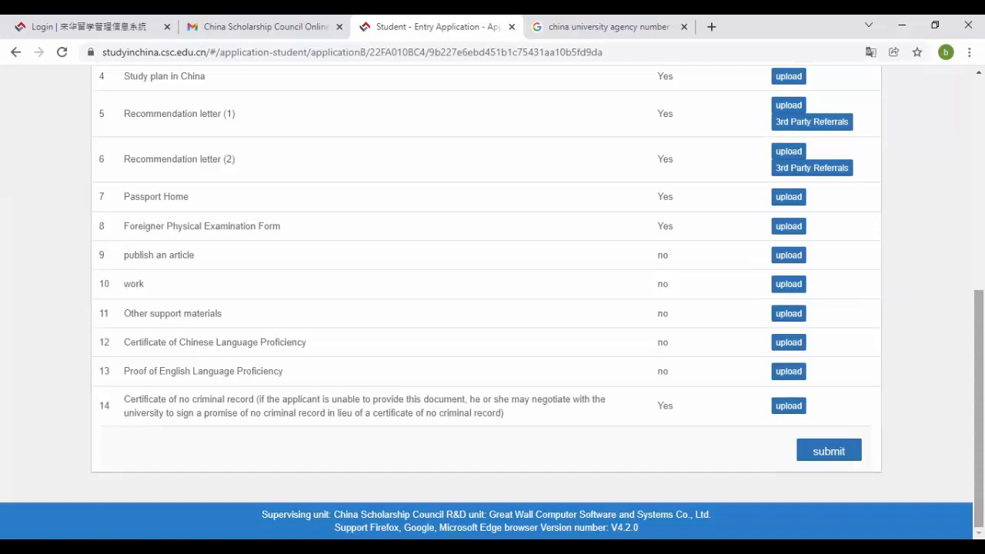
scroll(492, 307, up, 4)
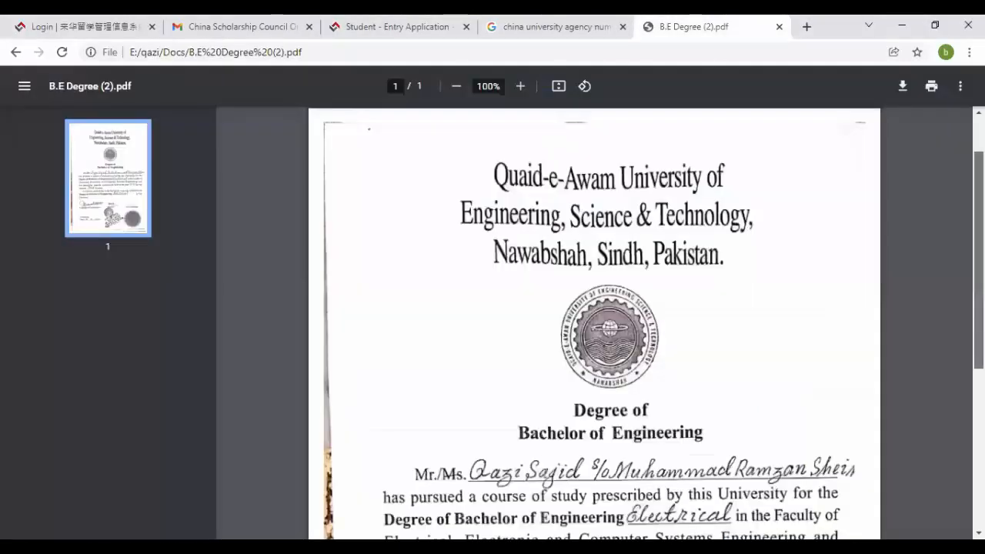
scroll(433, 383, down, 5)
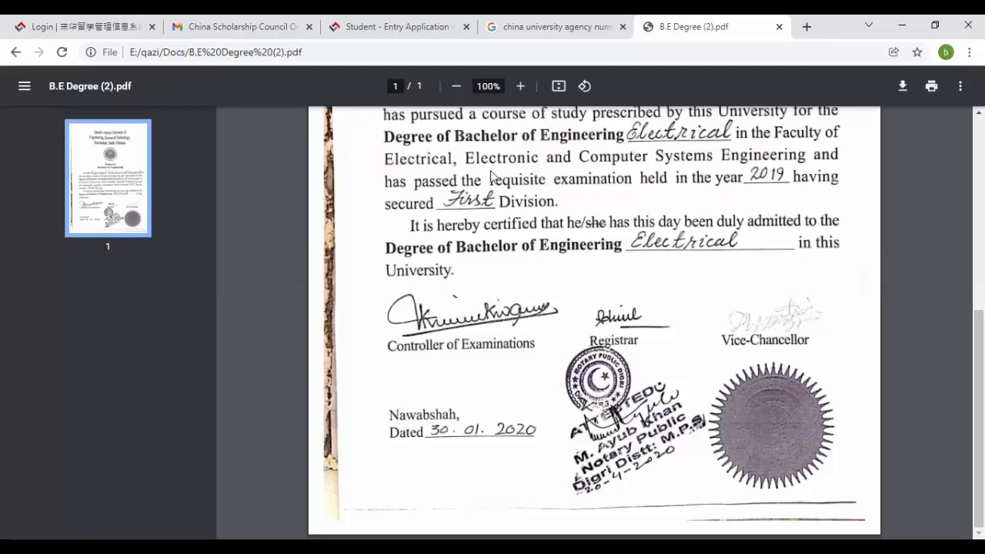
- Return to the Student Entry Application tab and scroll to the final upload row and submit button
click(390, 22)
key(Down)
key(Down)
key(Down)
key(Down)
key(Down)
key(Down)
key(Down)
key(Down)
key(Down)
key(Down)
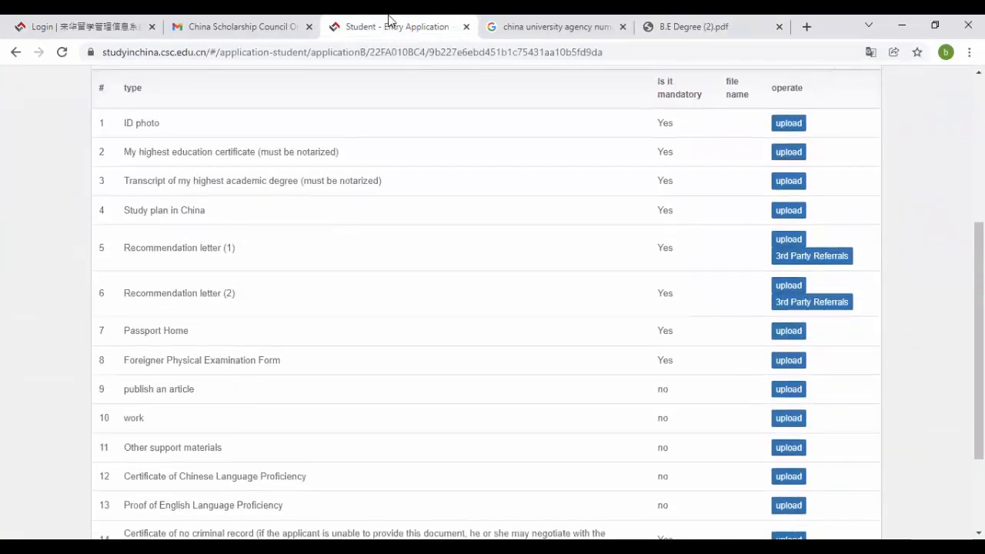
key(Down)
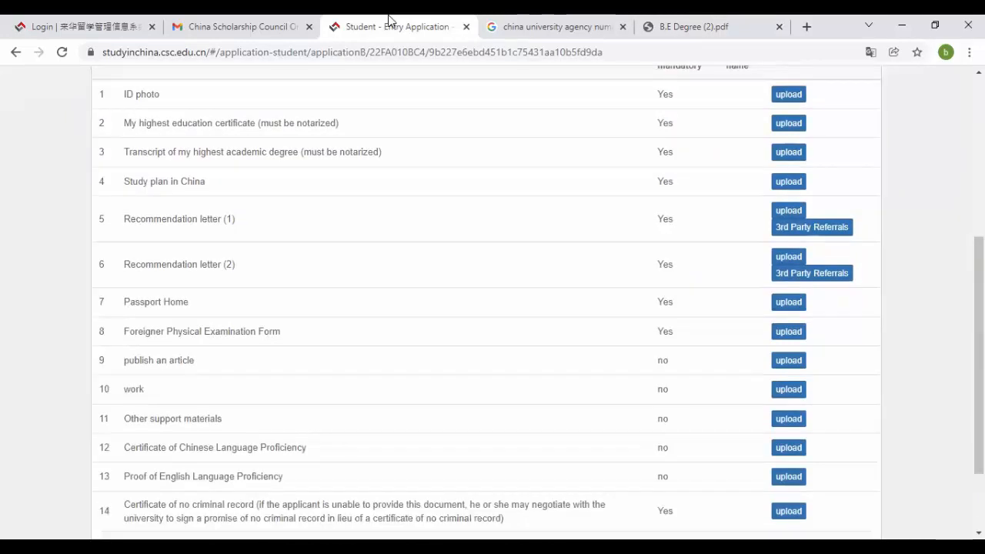
key(Down)
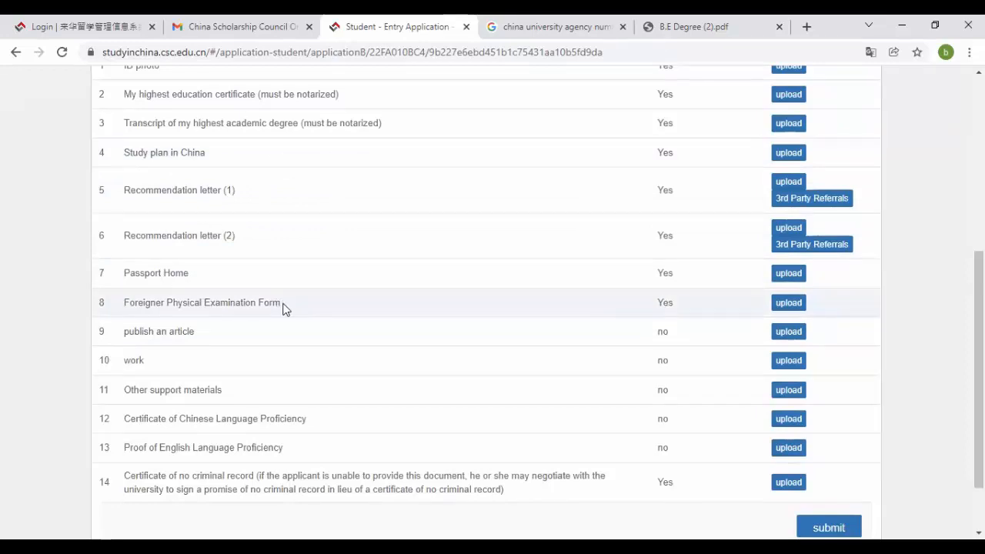
- Search Google for 'csc physical examination form 2021 pdf' in place of the old query
click(500, 20)
click(381, 93)
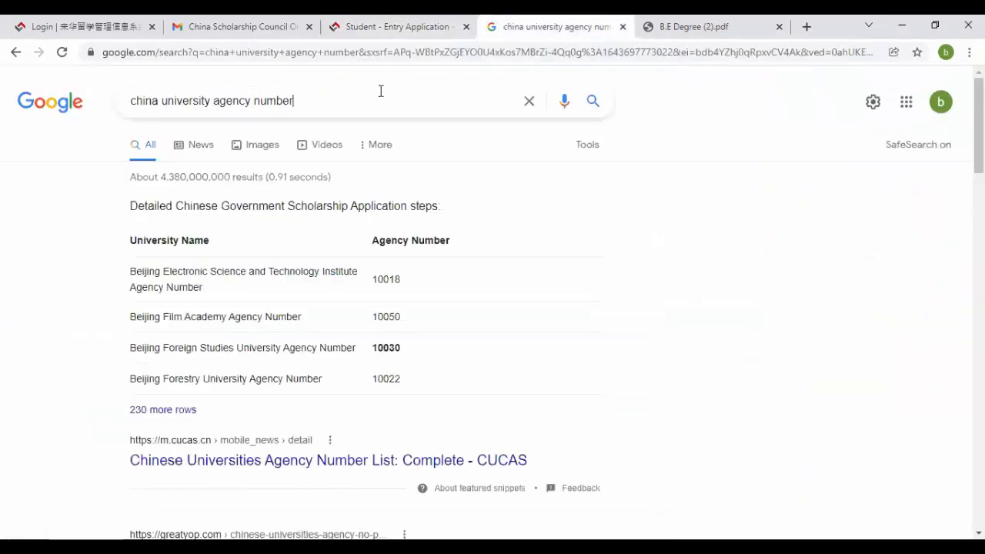
key(ctrl+a)
text(csc )
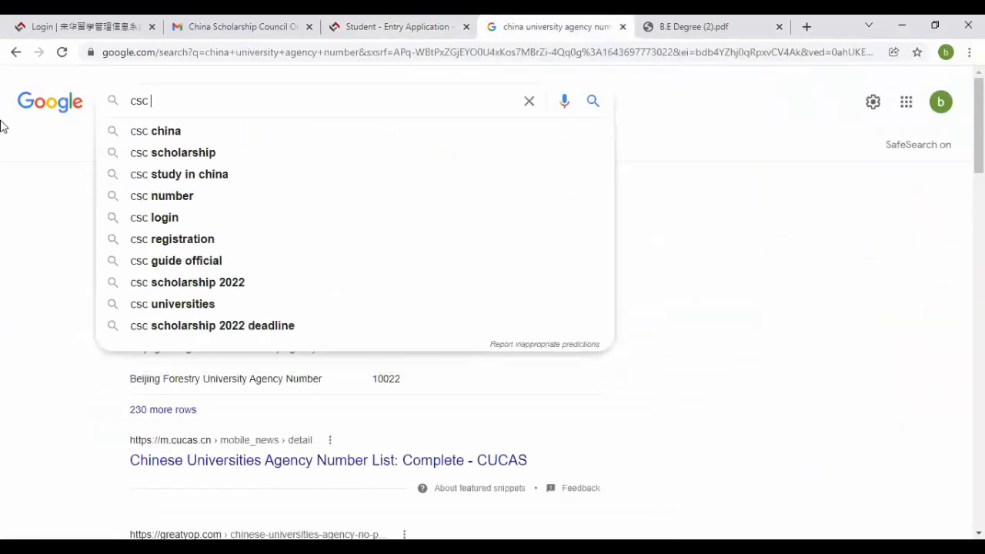
text(physical)
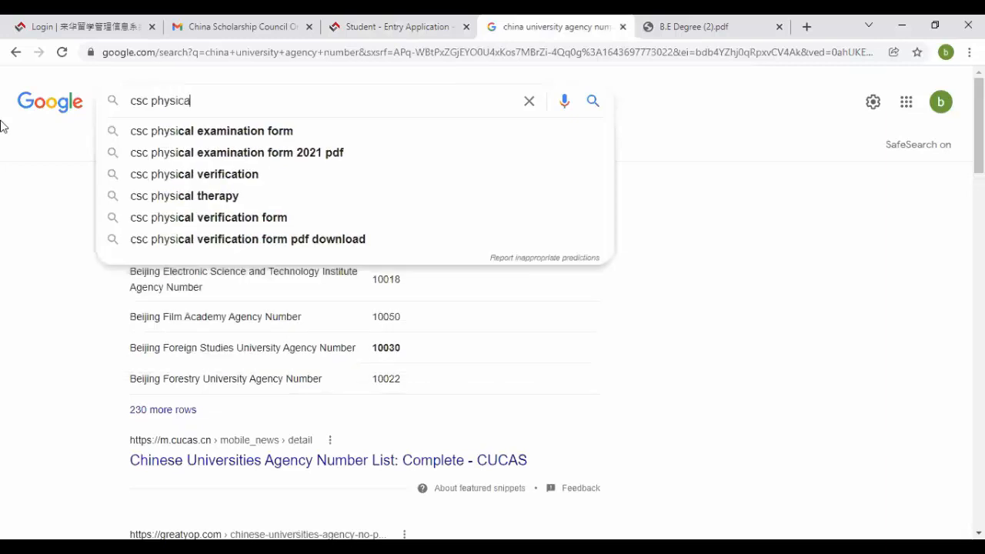
key(Down)
key(Down)
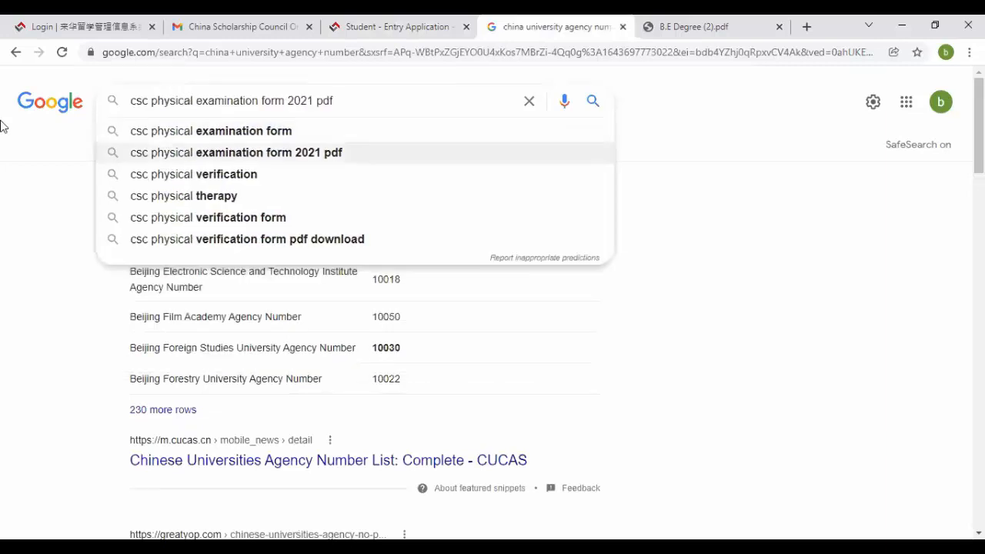
key(Return)
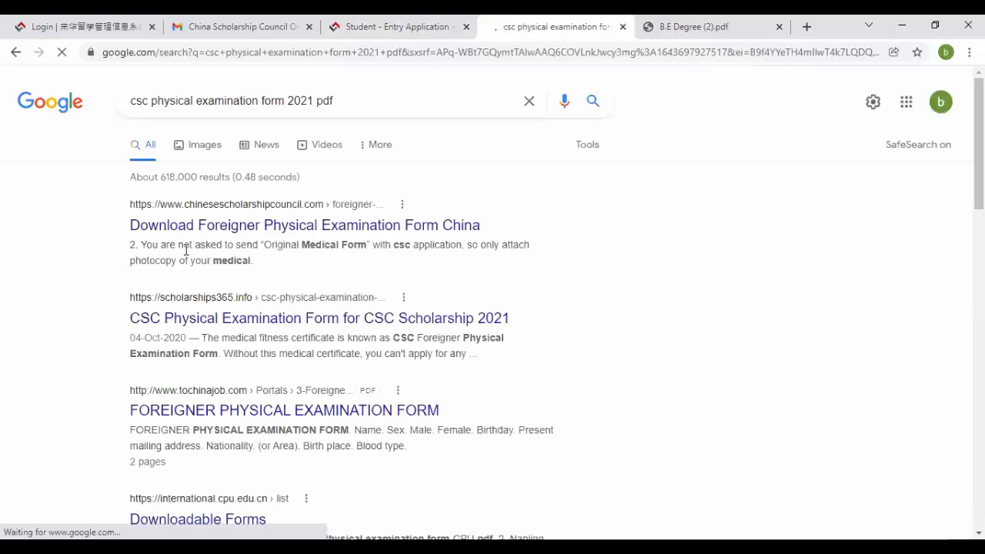
- Open the Foreigner Physical Examination Form download page in a new tab, view it, then return to the application
middle_click(319, 224)
click(604, 20)
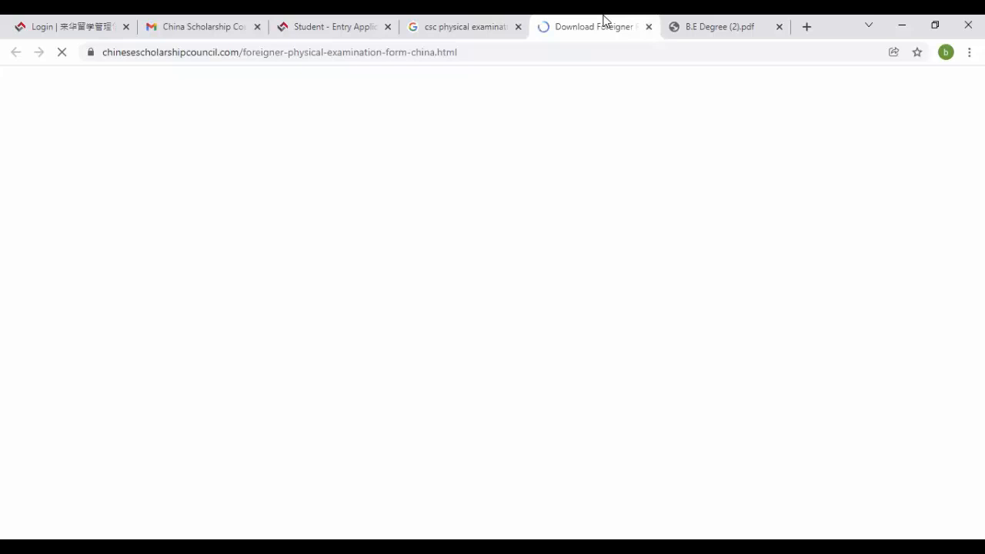
scroll(493, 308, down, 5)
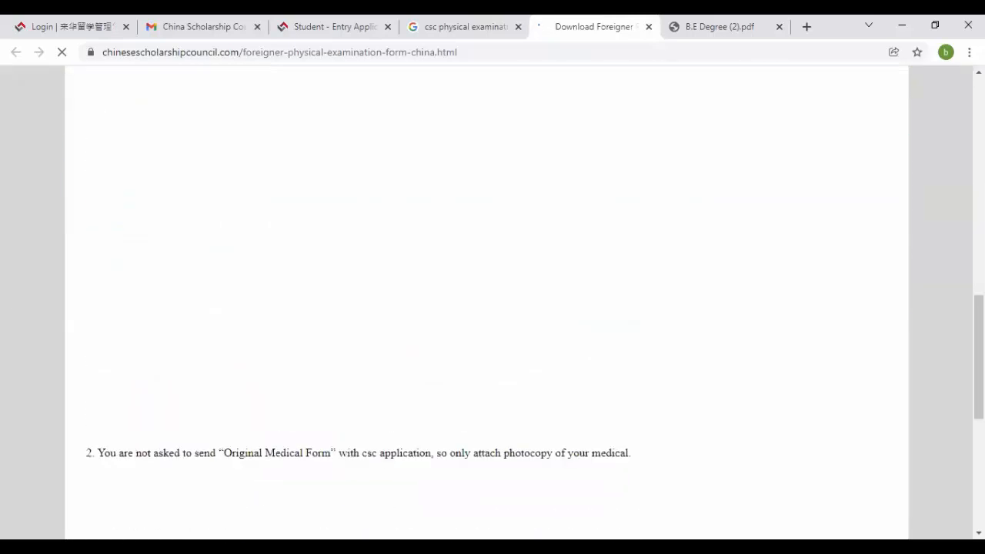
scroll(493, 308, up, 8)
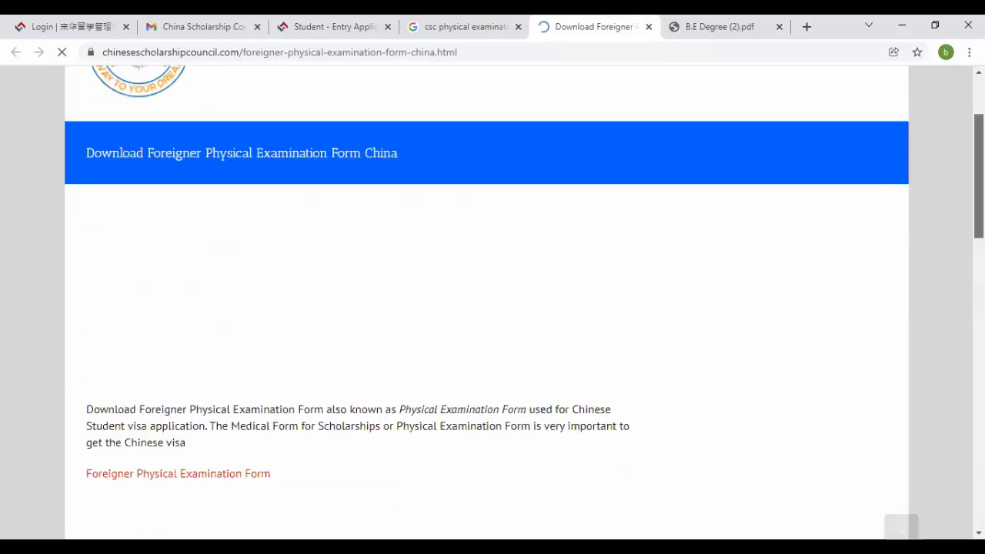
scroll(492, 308, down, 2)
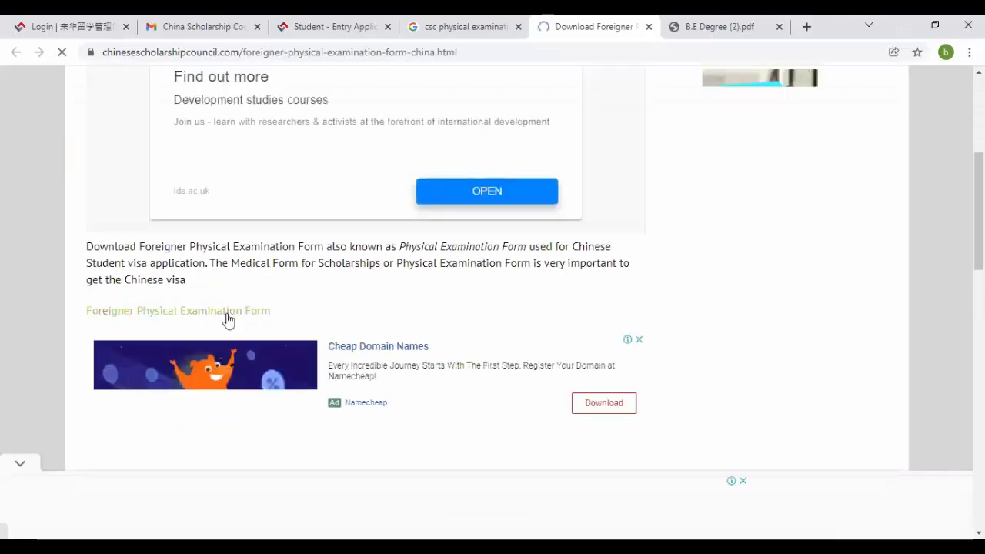
click(470, 20)
click(345, 20)
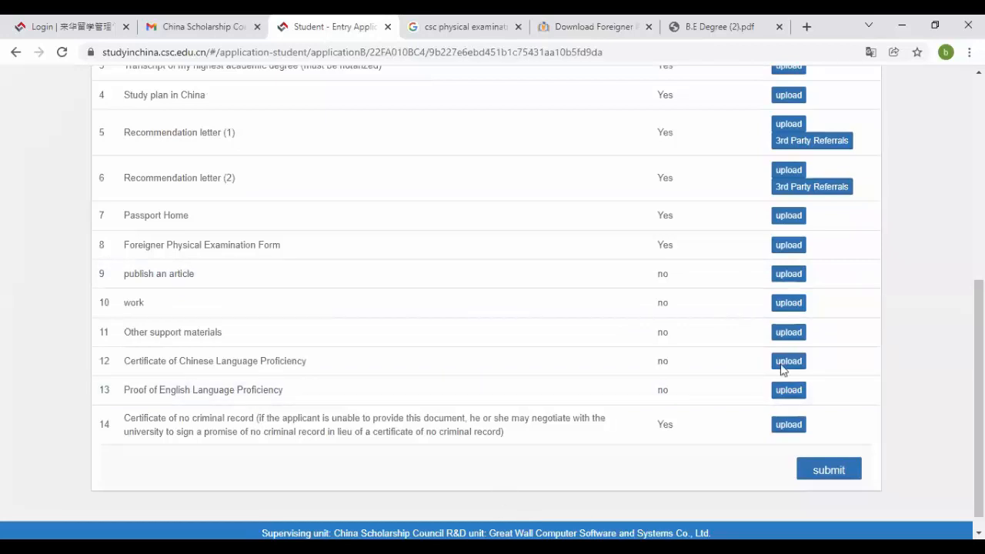
- Inspect English Professional Certificate.jpeg in Photos from the university header to the signature and stamp, then return to Chrome
key(alt+Tab)
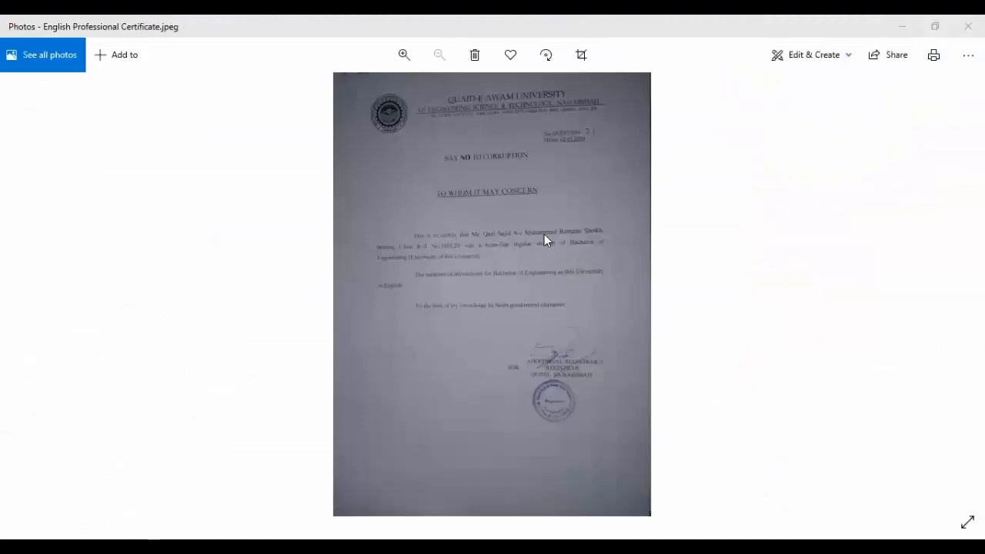
scroll(544, 234, up, 3)
drag(558, 195, 623, 204)
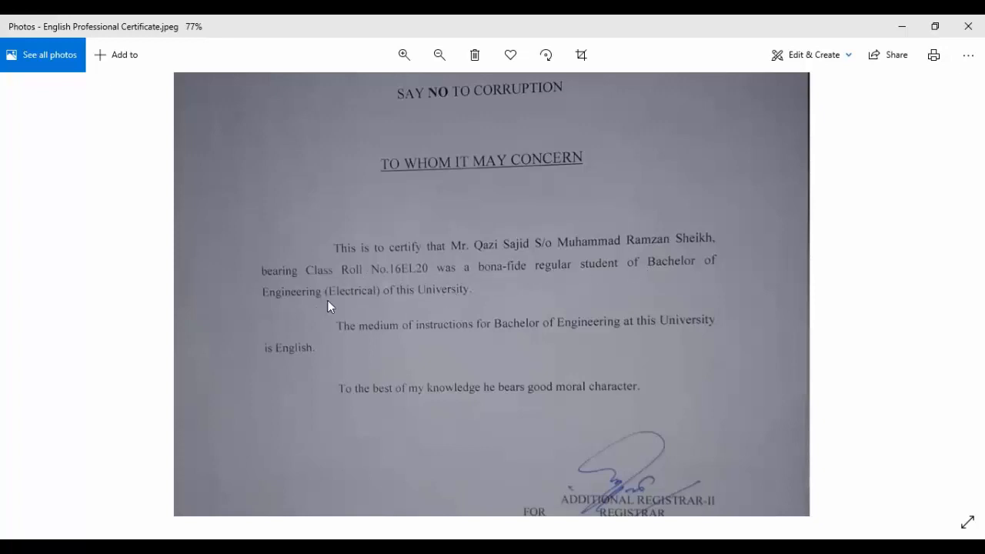
drag(484, 330, 512, 189)
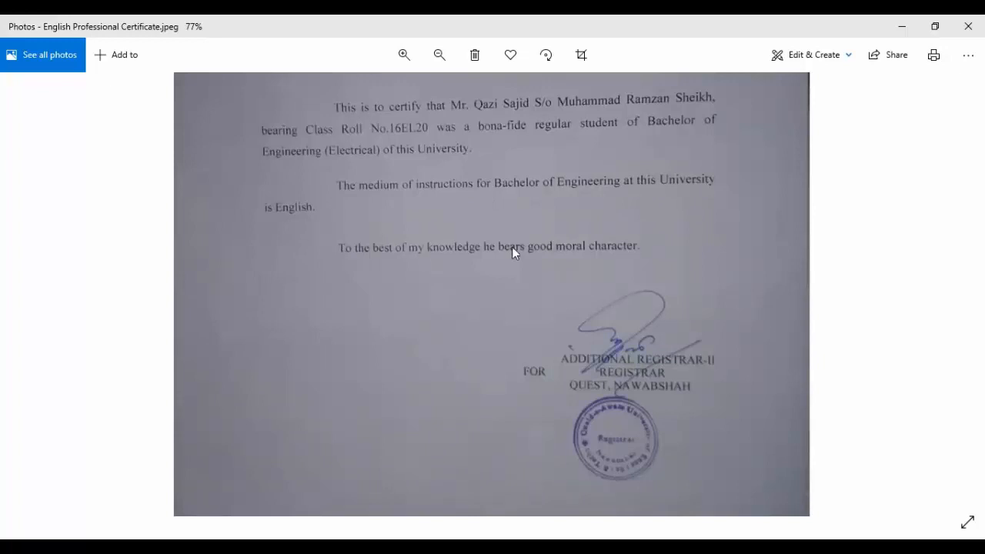
drag(614, 385, 624, 501)
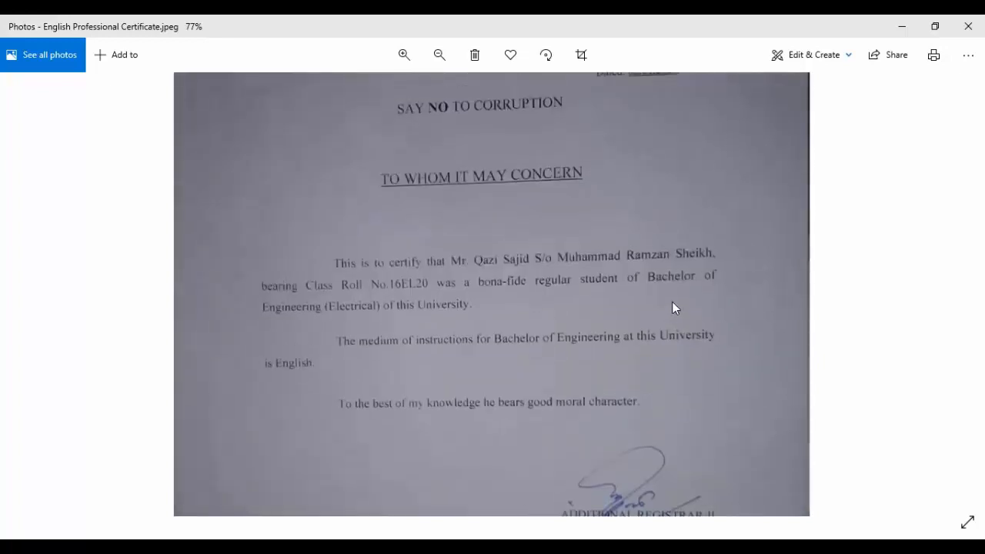
drag(671, 301, 630, 486)
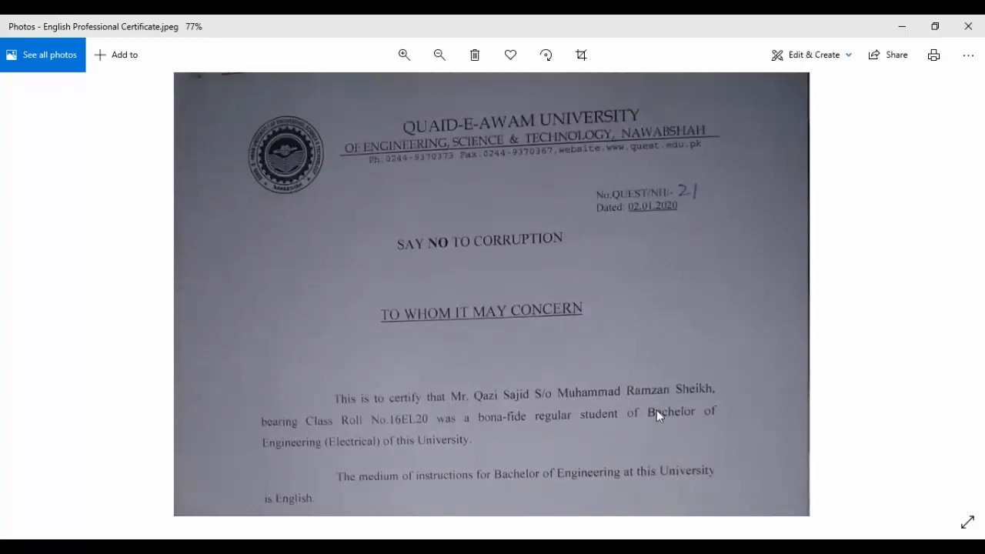
mouse_move(678, 434)
mouse_down()
mouse_move(698, 150)
mouse_move(689, 456)
mouse_up()
double_click(686, 484)
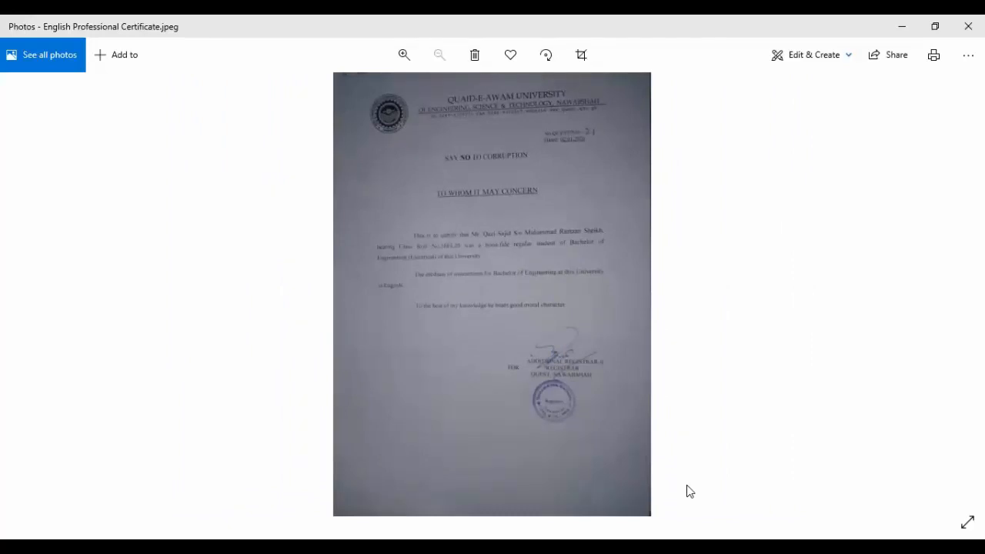
double_click(689, 491)
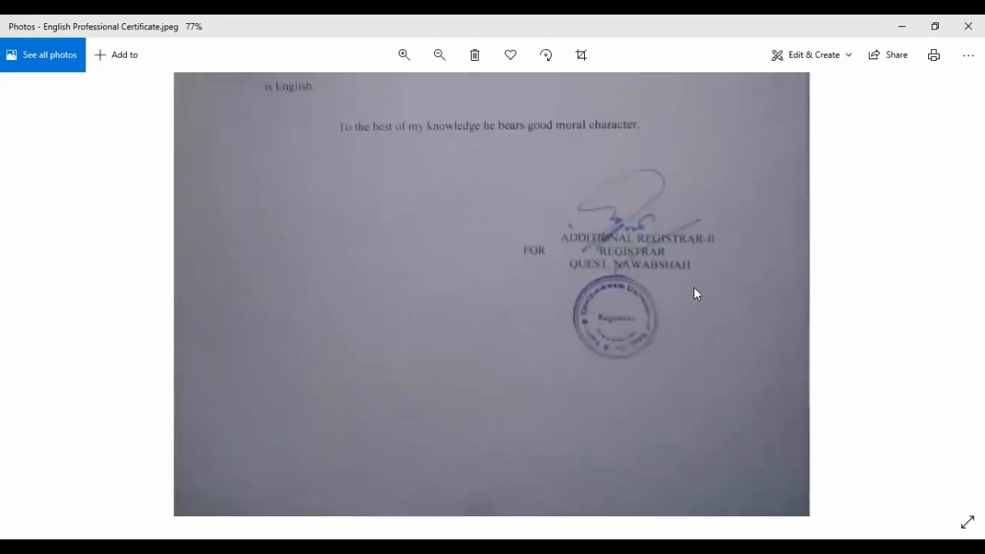
drag(694, 288, 676, 508)
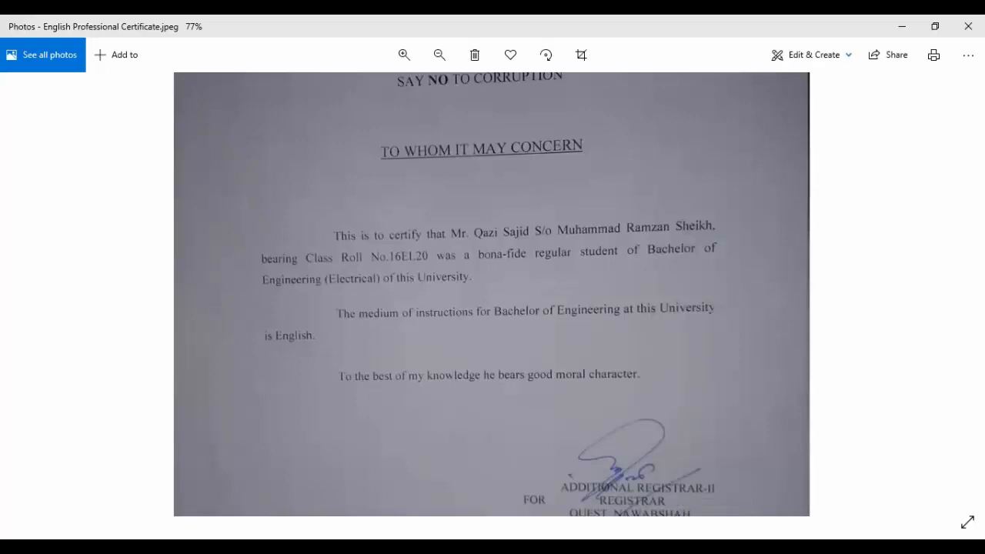
key(alt+Tab)
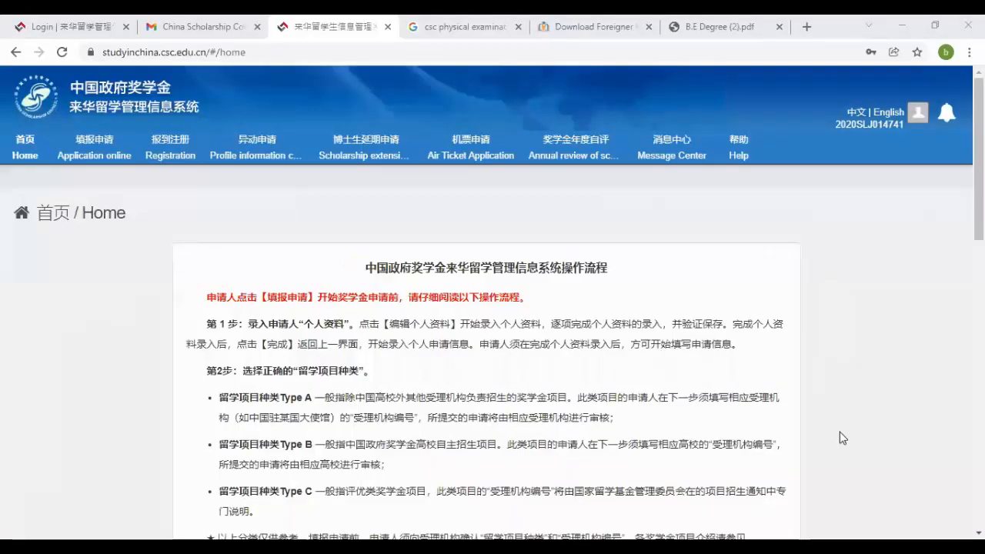
- Translate the CSC site to English and open the online application status page showing Uncommitted
right_click(835, 274)
click(844, 447)
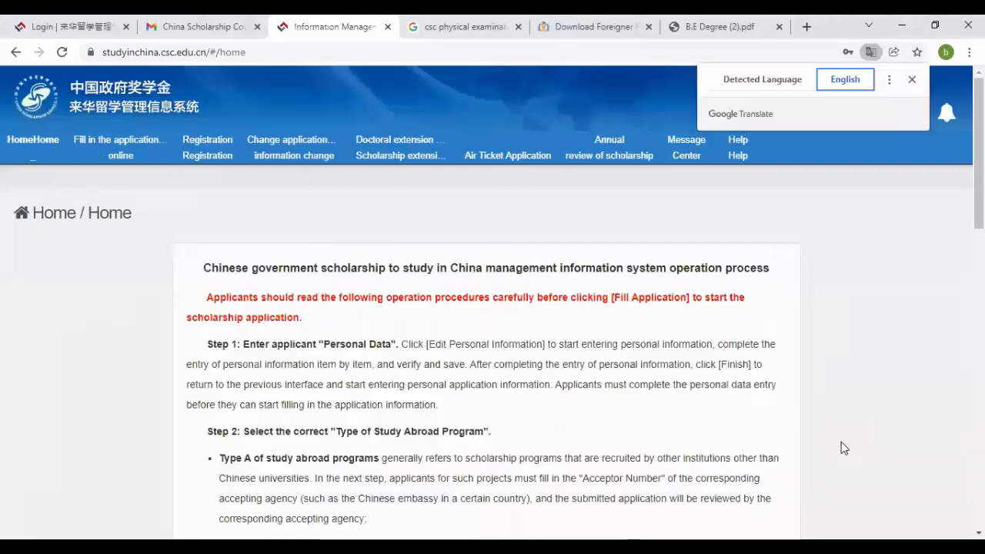
click(119, 148)
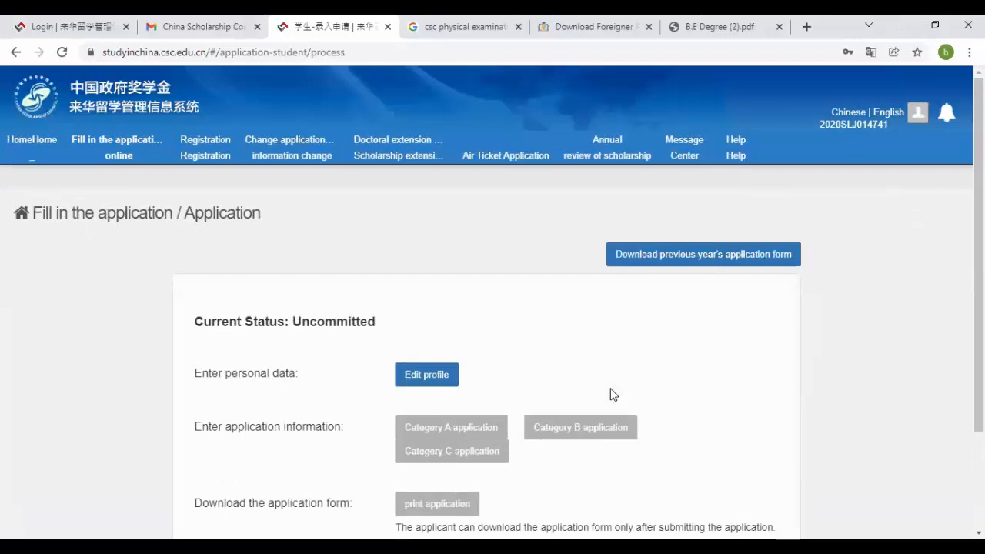
scroll(613, 394, down, 1)
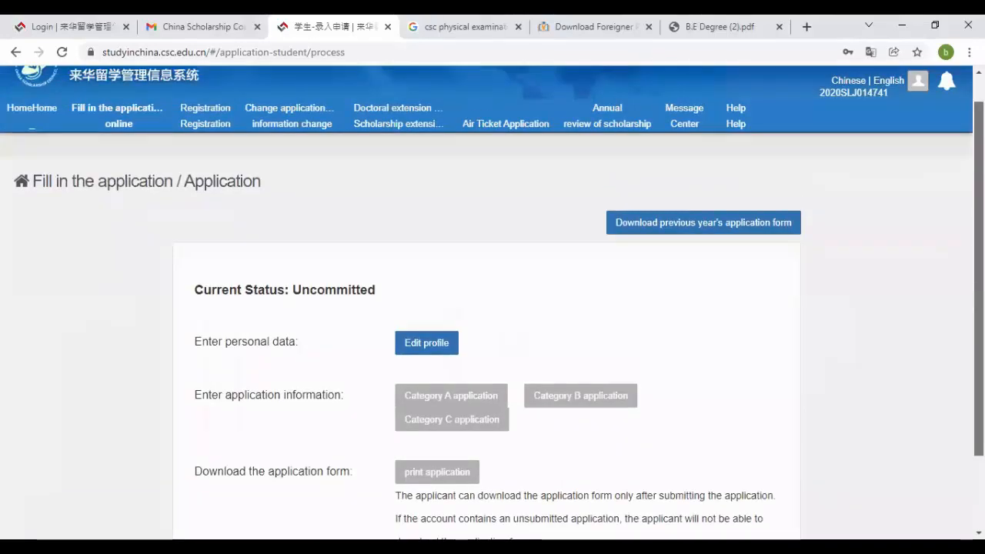
scroll(242, 159, up, 2)
- Open the Registration page and look over the 2022 old student registration details
click(231, 158)
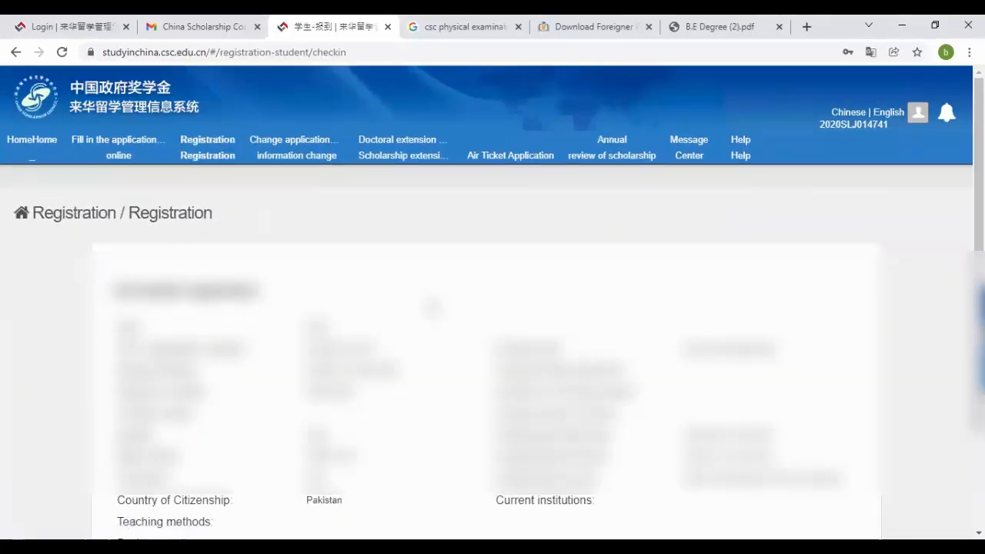
scroll(493, 308, down, 1)
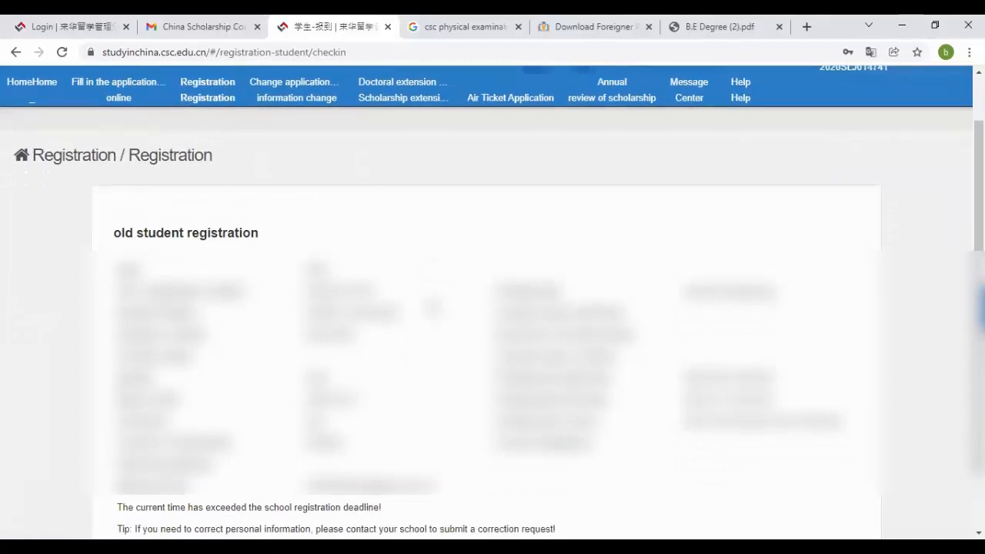
scroll(493, 308, down, 1)
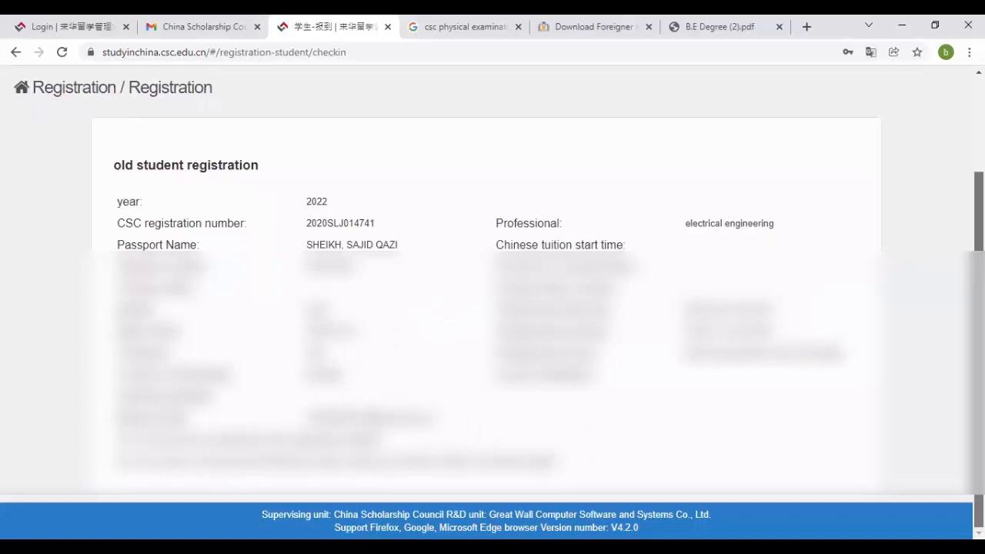
scroll(424, 123, up, 2)
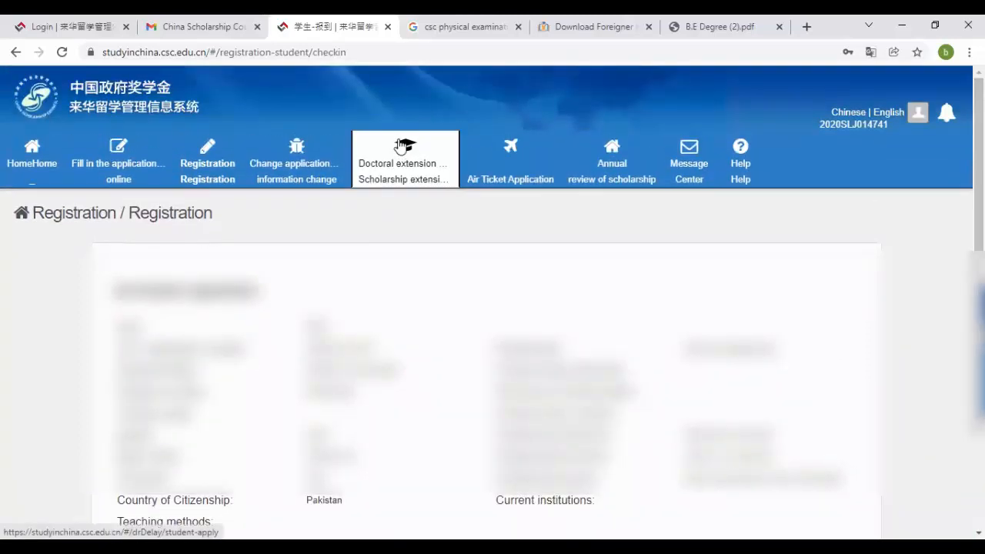